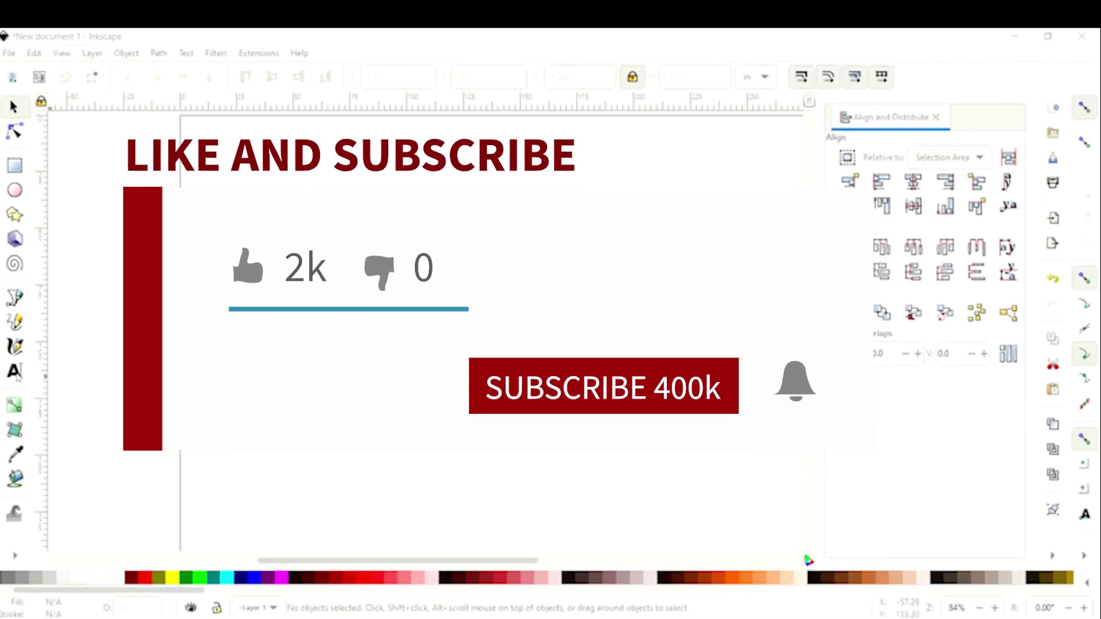
Set the page to US Letter in landscape orientation (11 × 8.5 in) in Document Properties
click(22, 374)
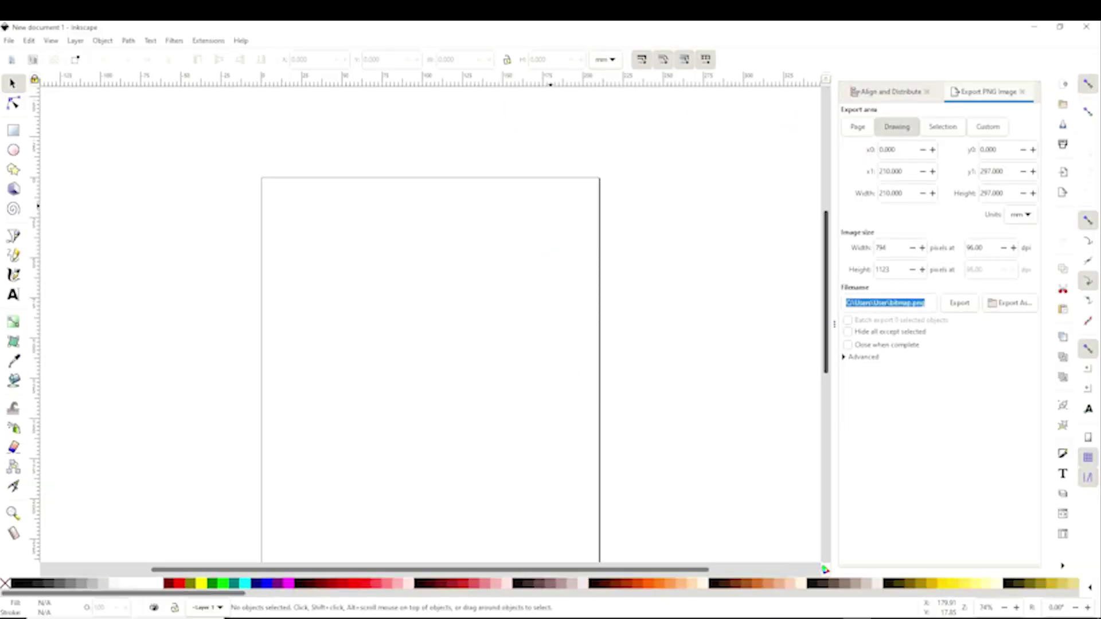
click(9, 40)
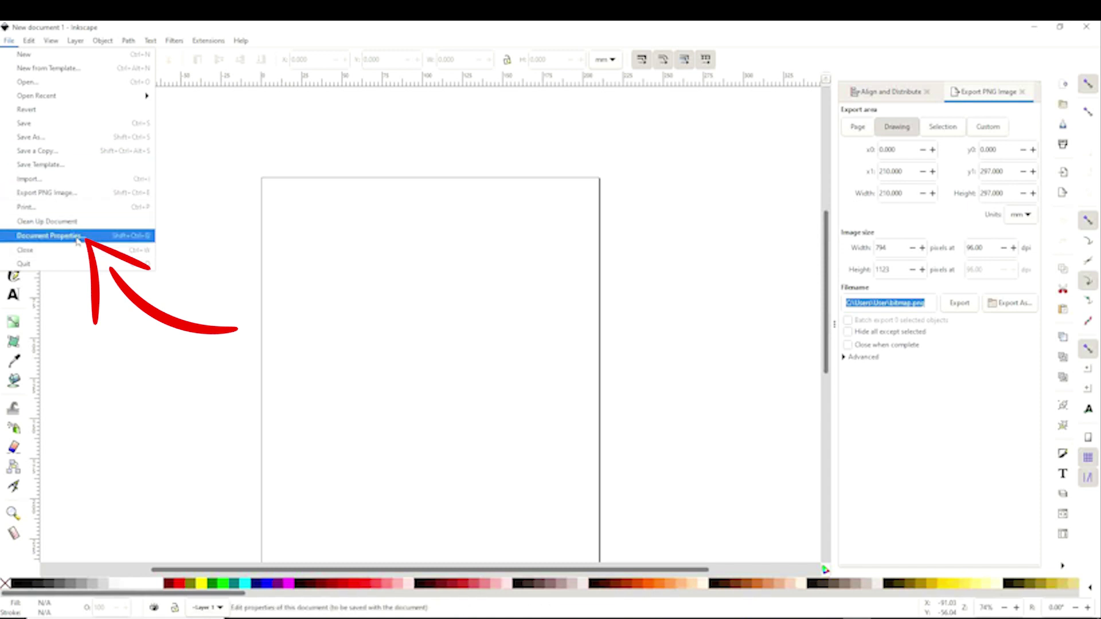
click(78, 241)
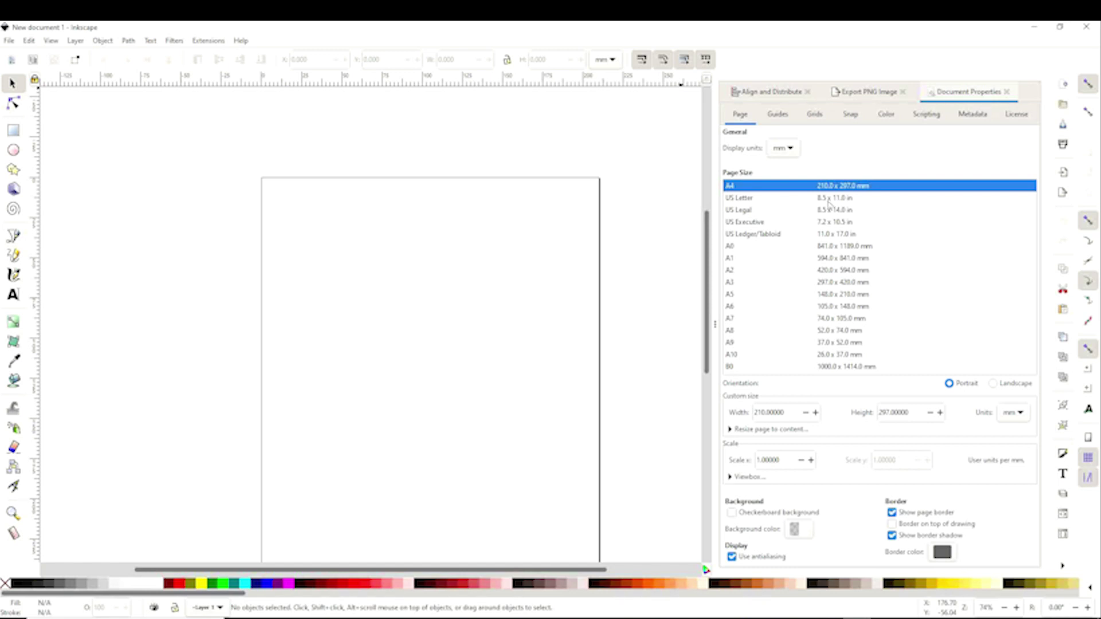
click(744, 198)
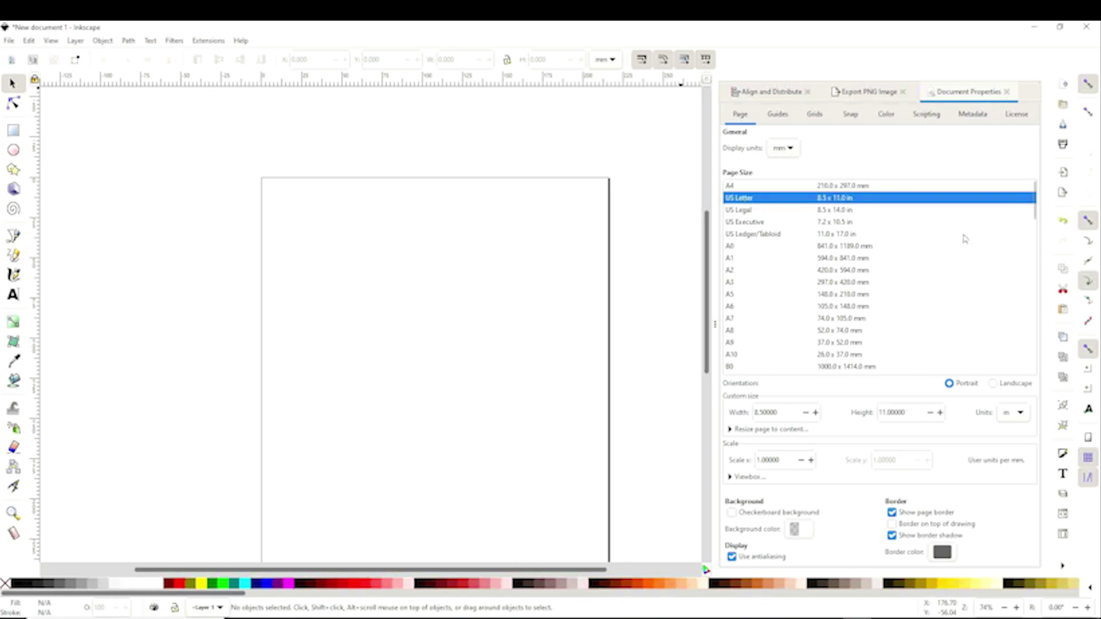
click(992, 383)
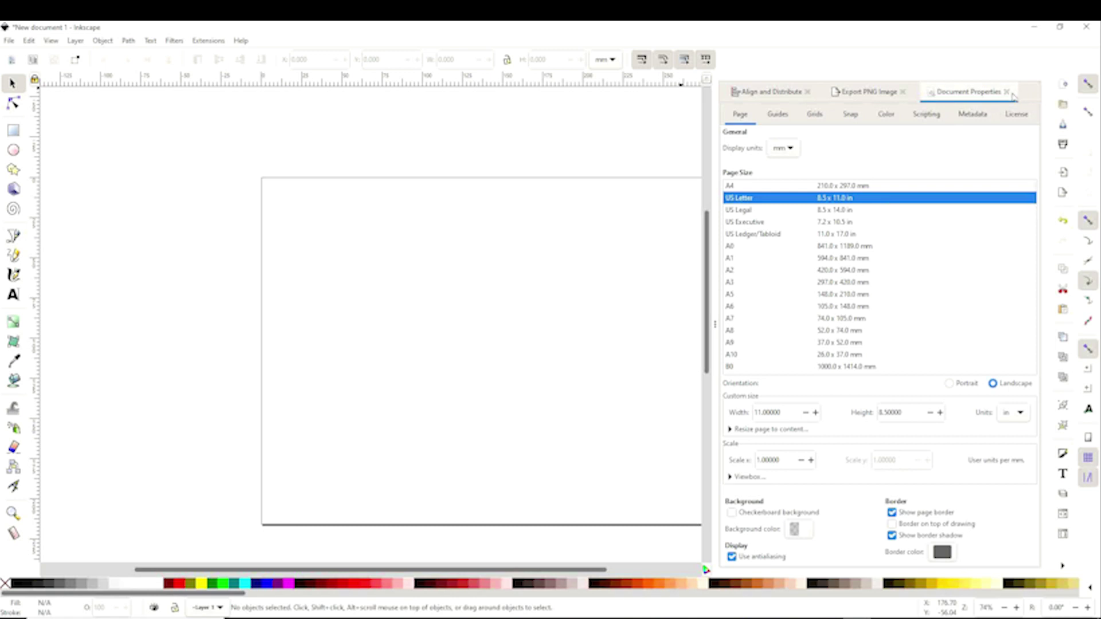
Close the Document Properties, Export PNG and Align panels to free up the canvas
click(1006, 93)
click(903, 92)
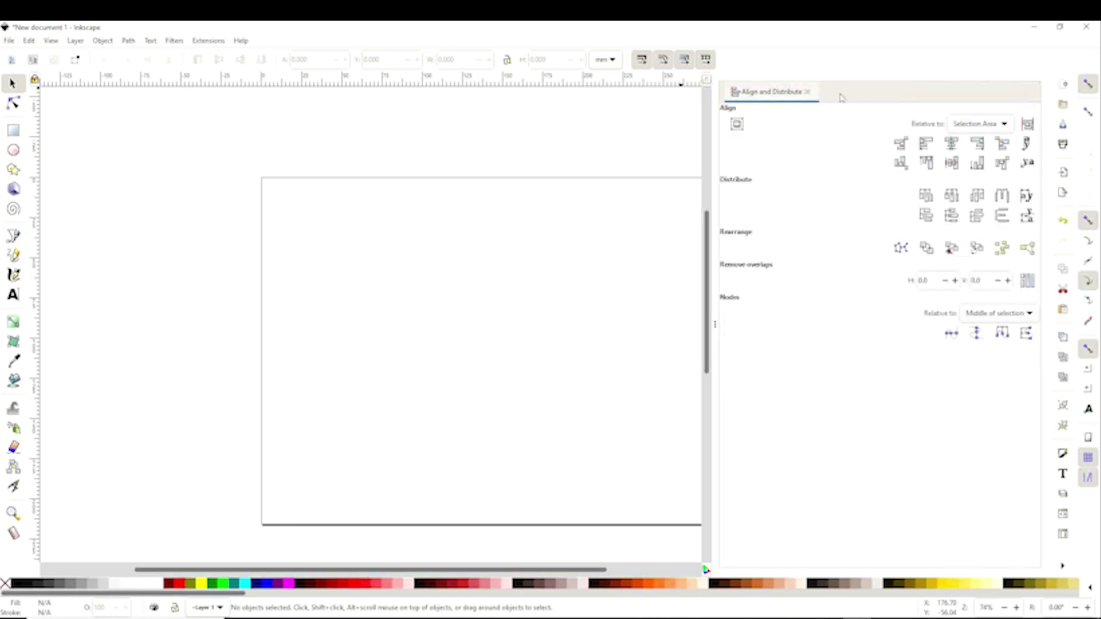
click(808, 93)
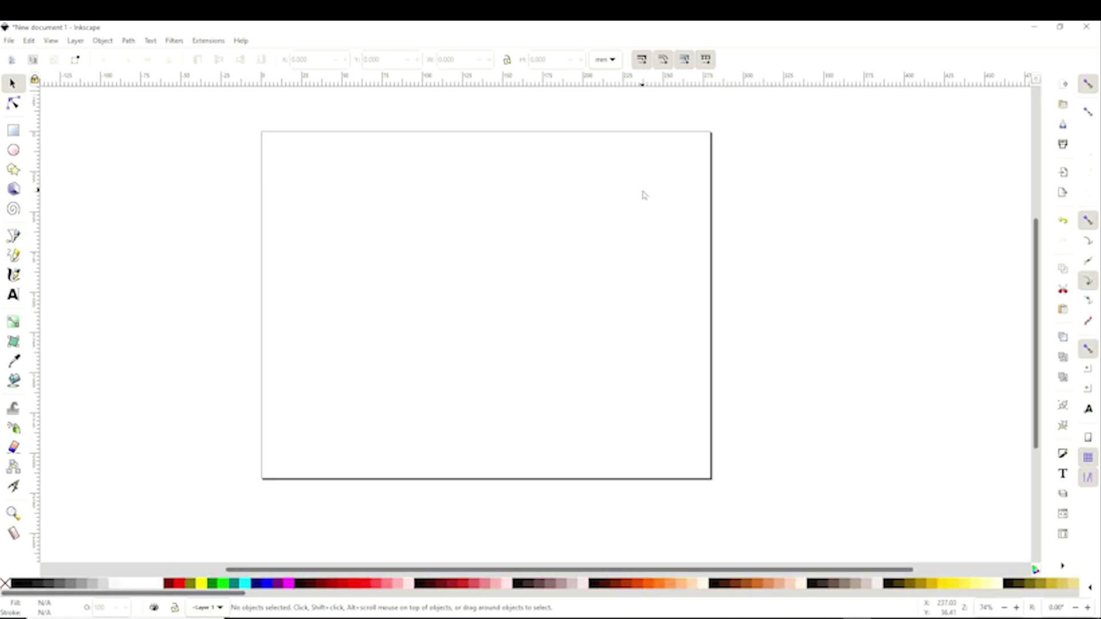
Type the text 'MOM' on the page in the Impact font
click(13, 295)
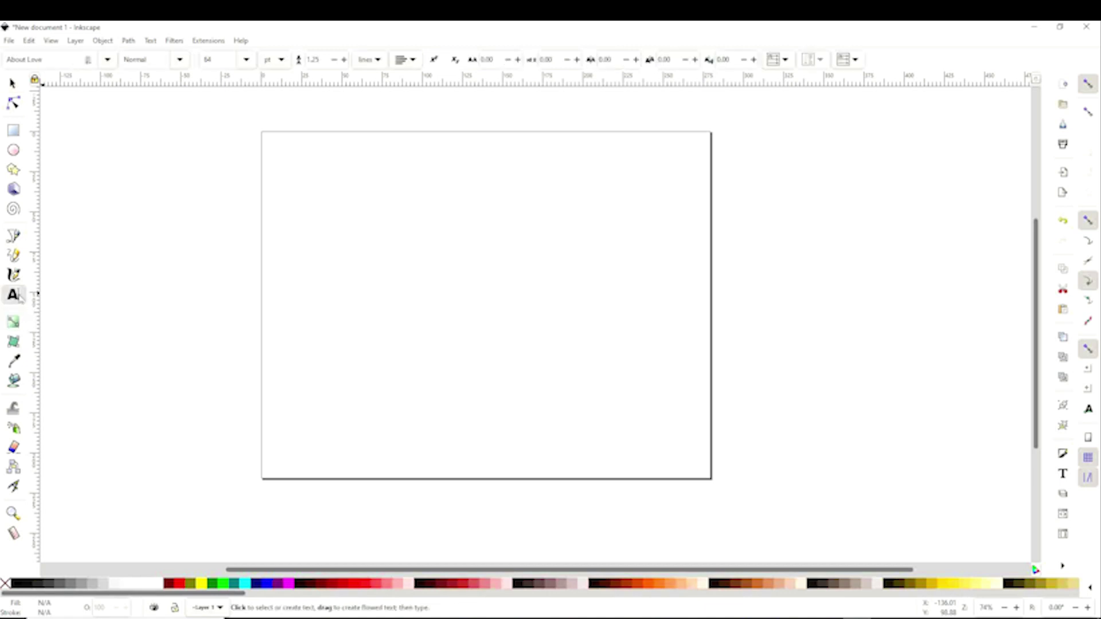
click(65, 57)
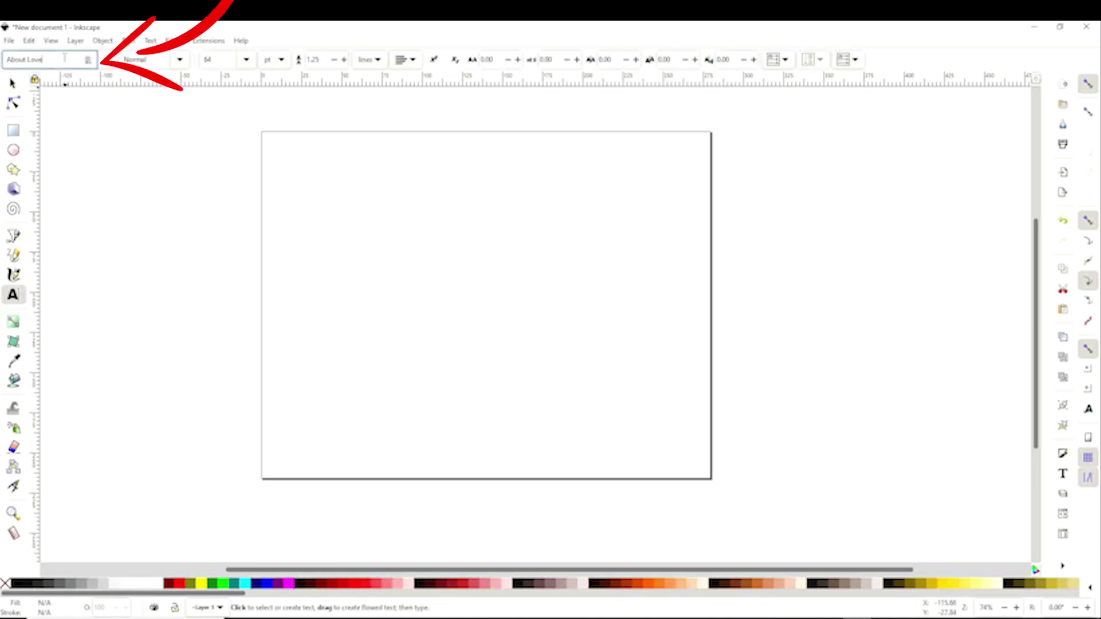
key(ctrl+a)
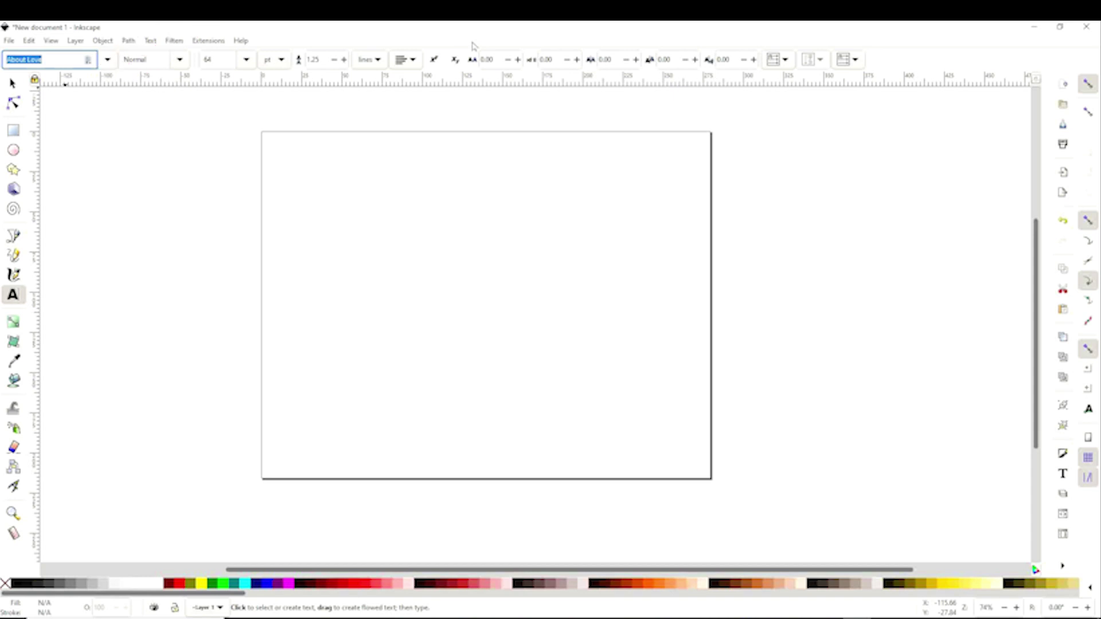
text(impa)
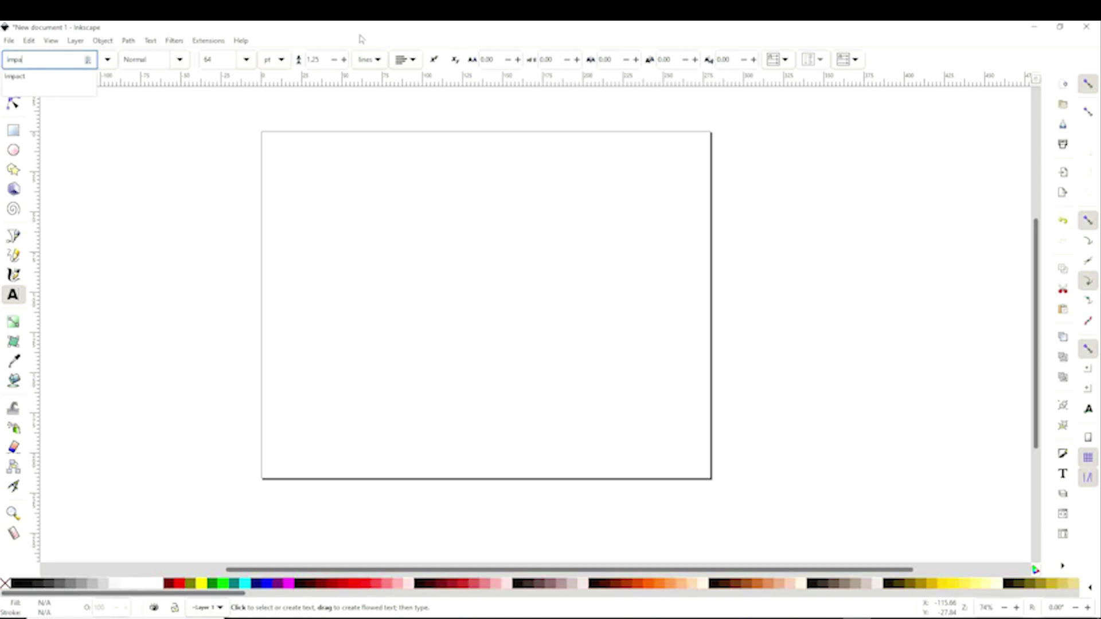
click(14, 76)
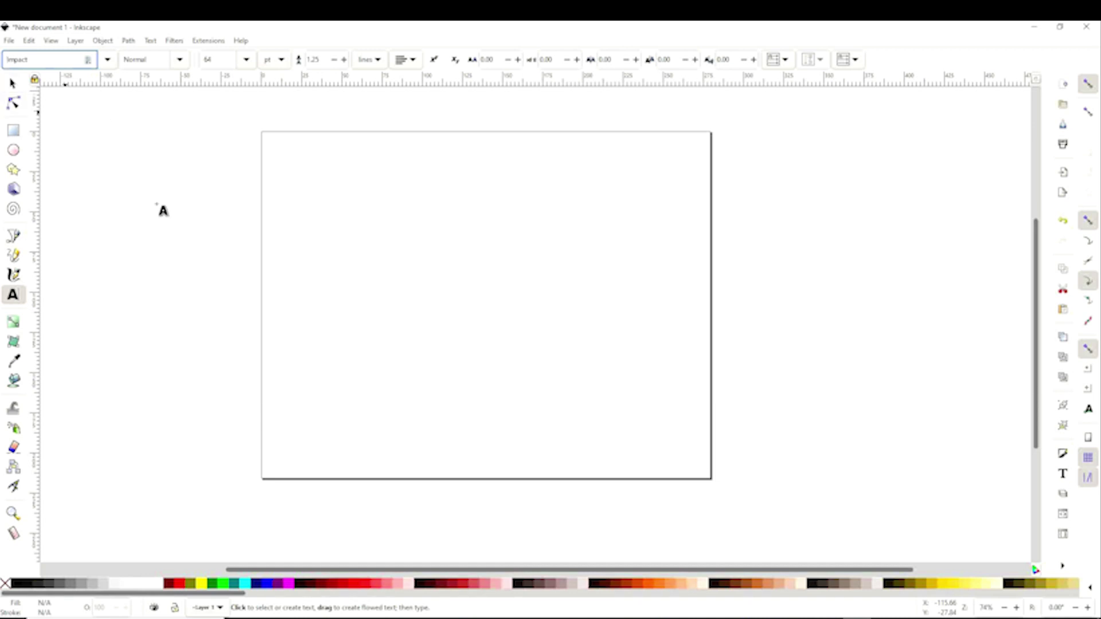
click(333, 253)
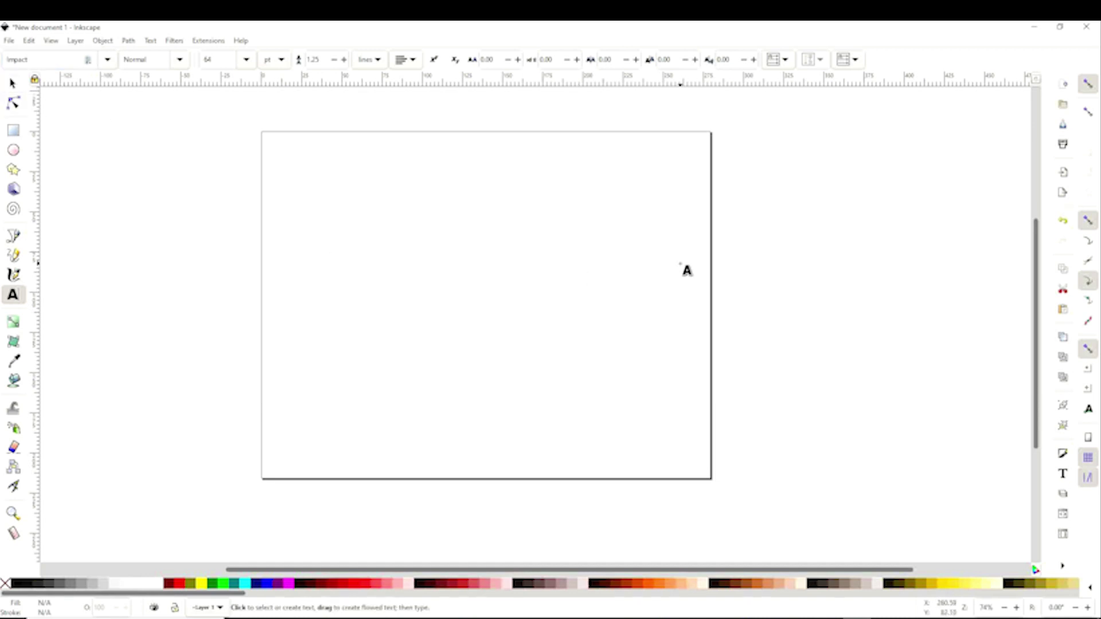
text(MOM)
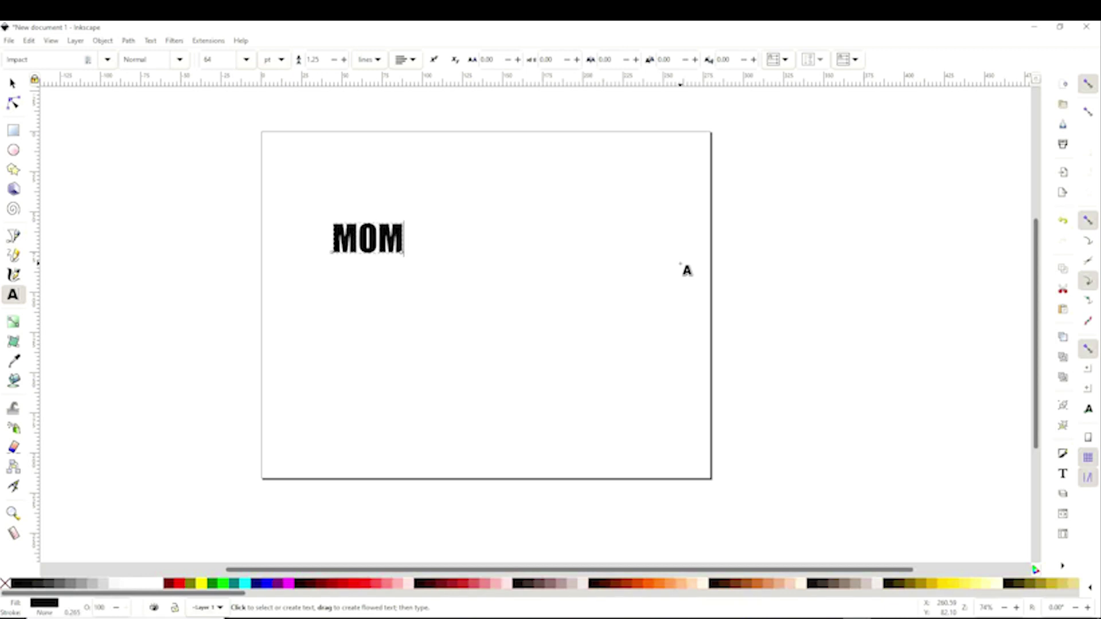
Scale MOM up to span most of the page and move it slightly down
click(13, 85)
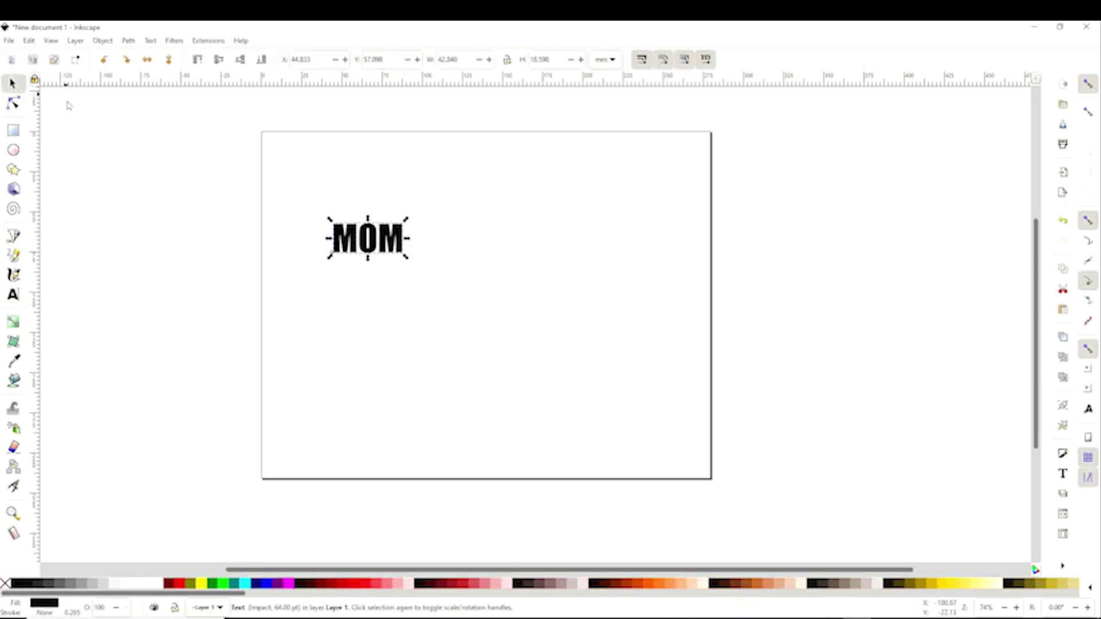
drag(406, 261, 698, 433)
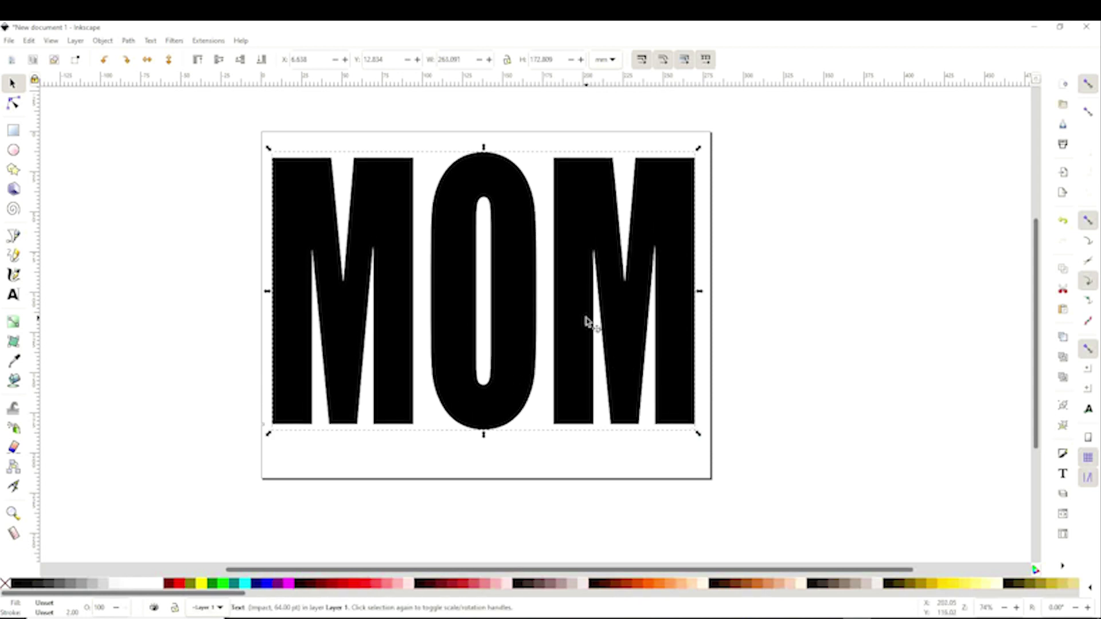
drag(586, 317, 586, 332)
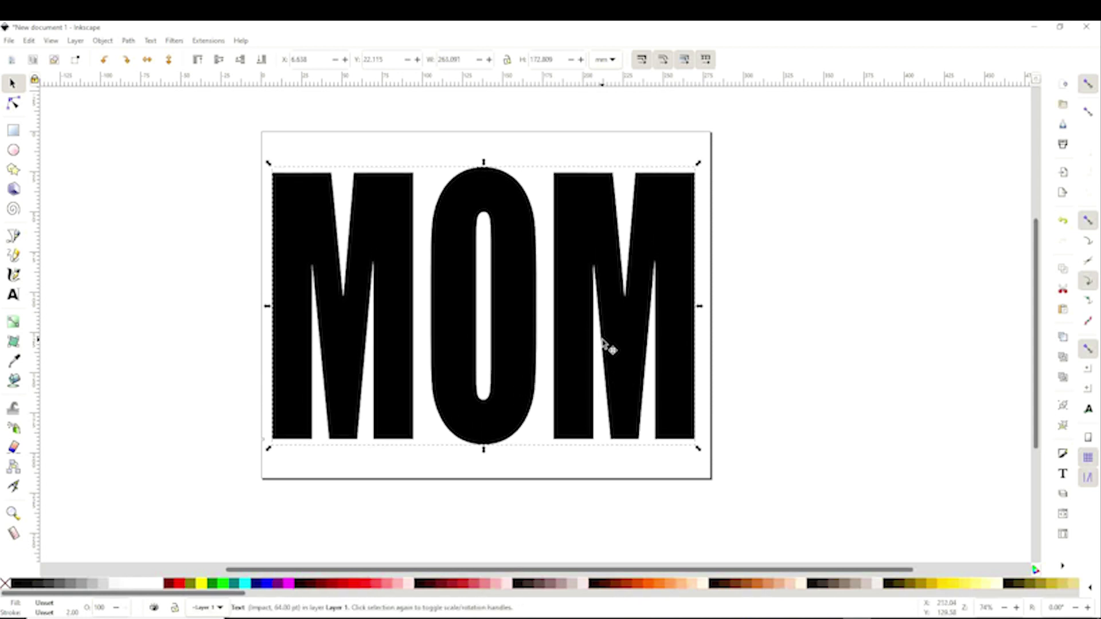
click(796, 331)
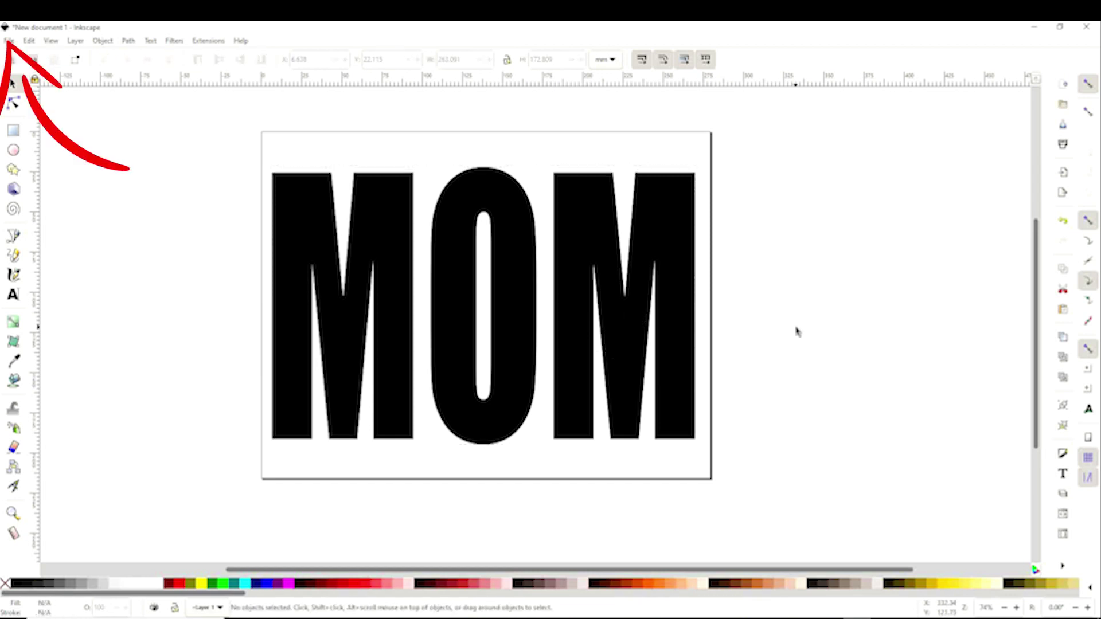
Import the IMG_7642dreamy photo as an embedded image
click(8, 41)
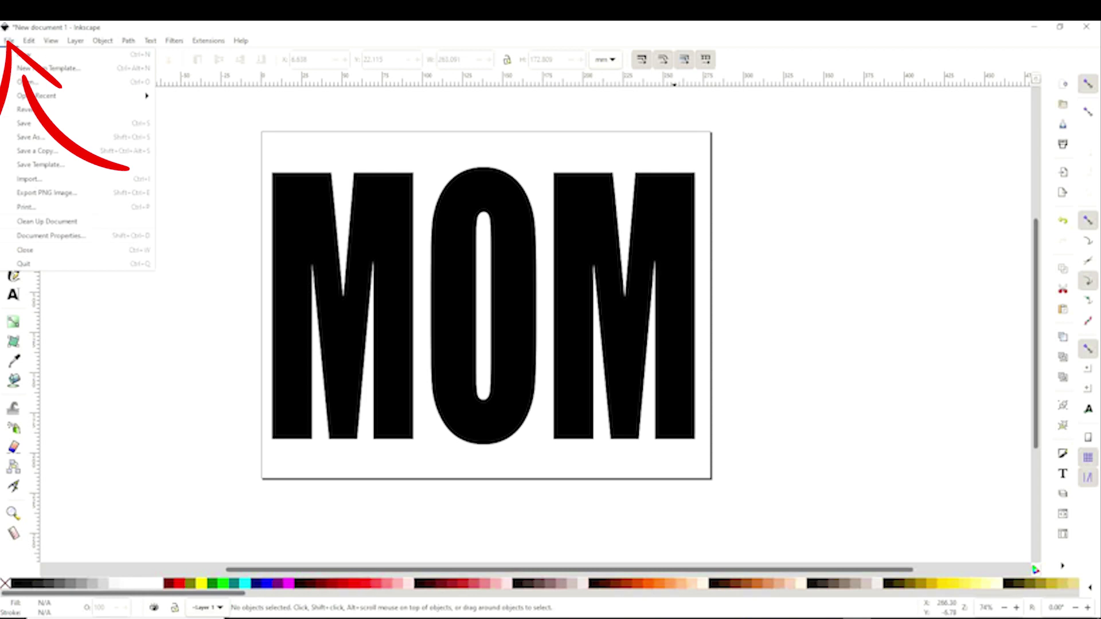
click(43, 179)
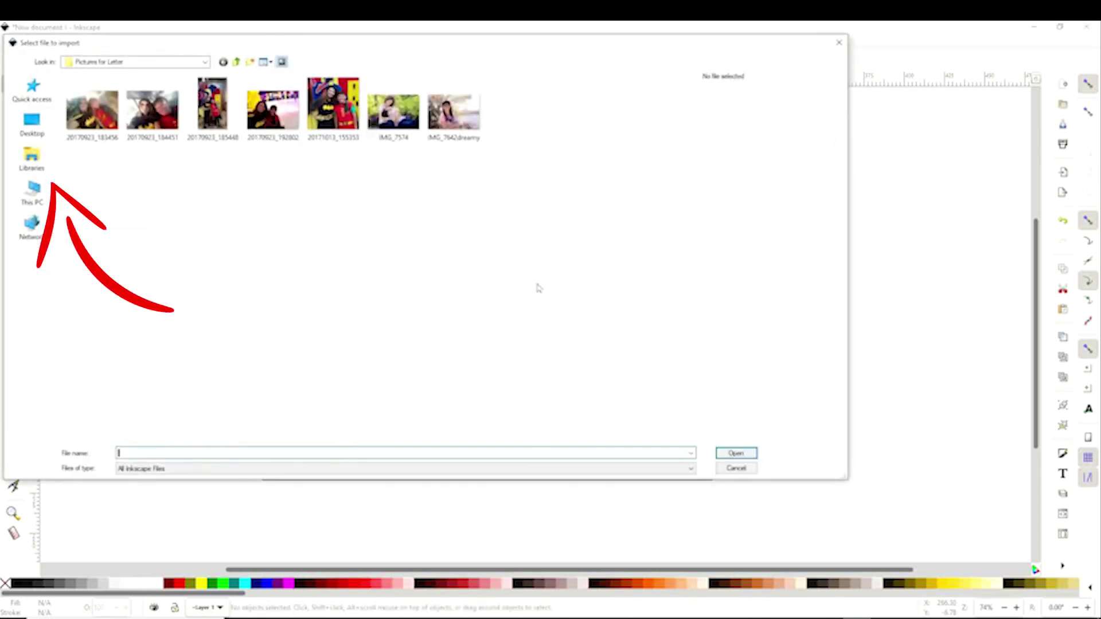
click(394, 112)
click(444, 115)
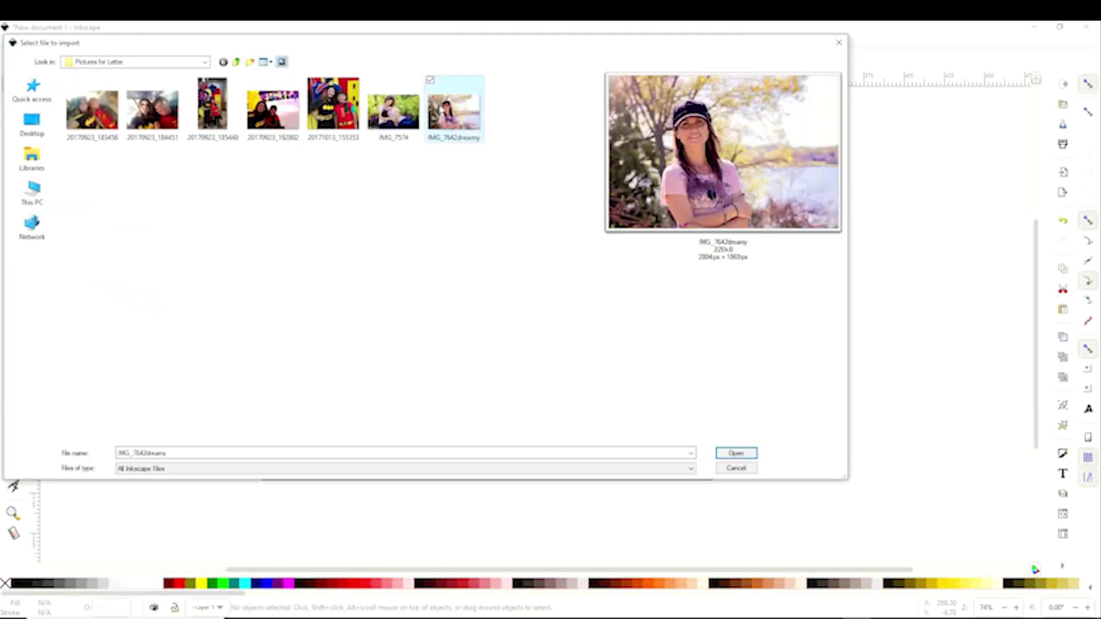
click(736, 454)
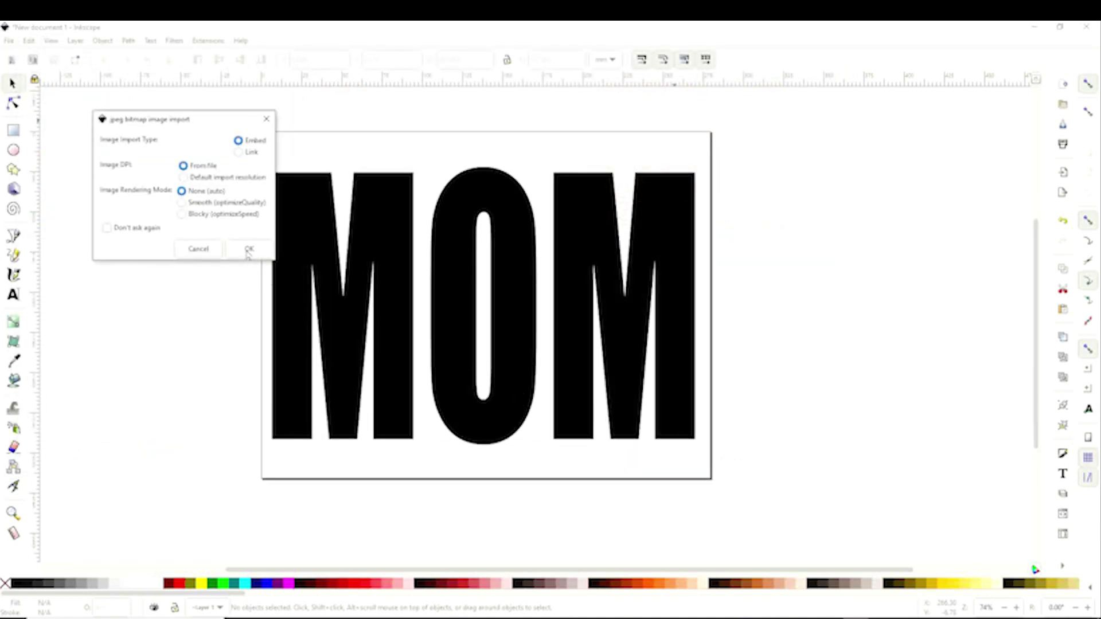
click(248, 250)
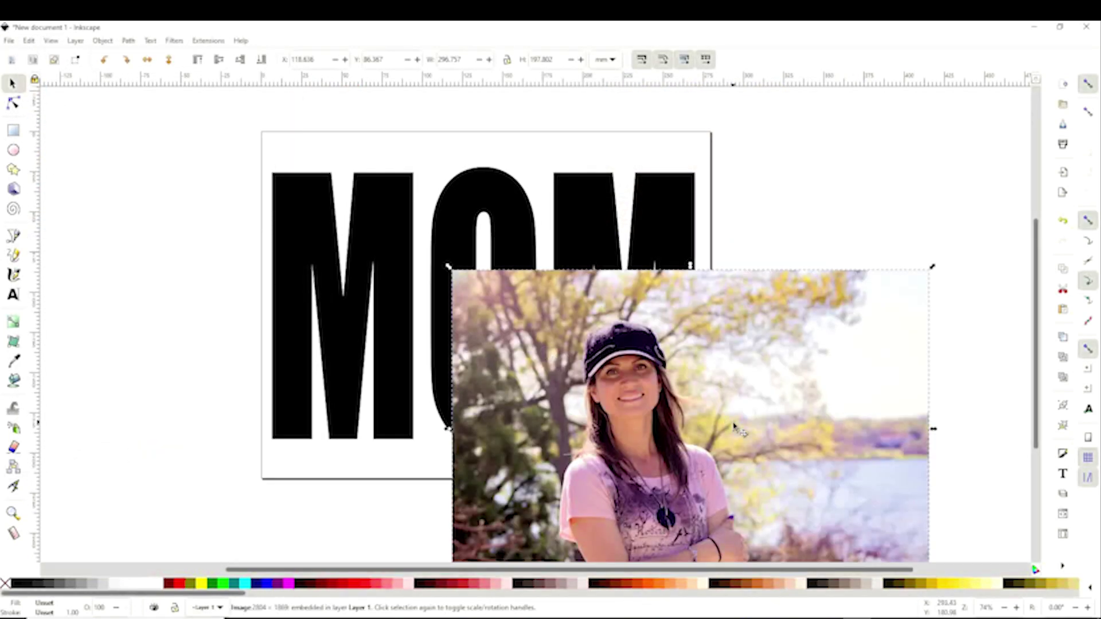
Move the photo onto the page behind the MOM text and shrink it slightly to fit
drag(735, 427, 520, 294)
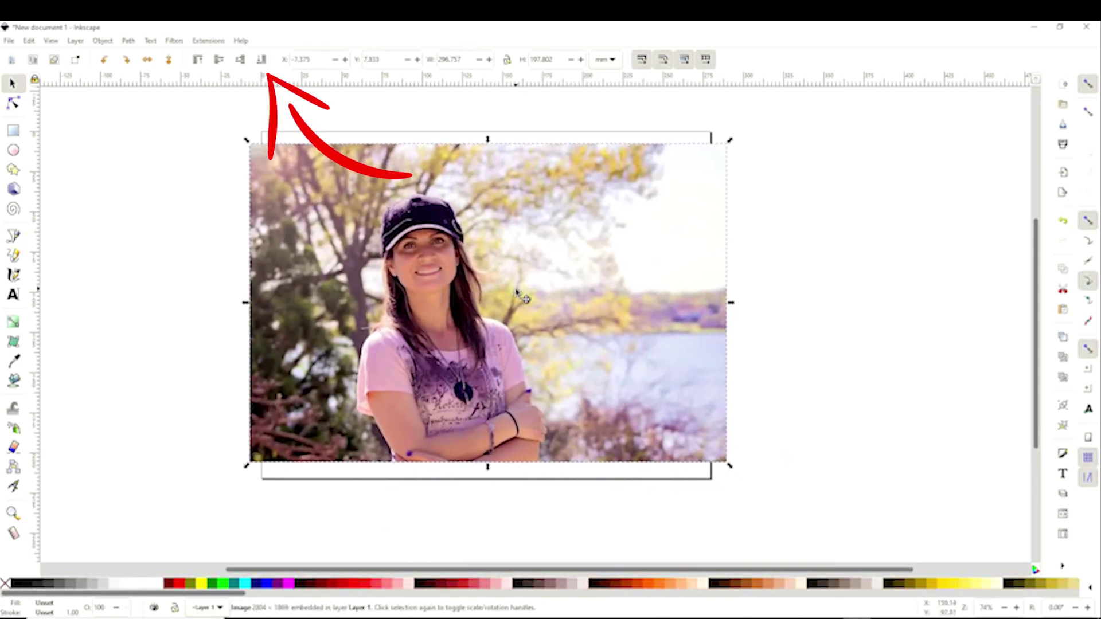
click(260, 60)
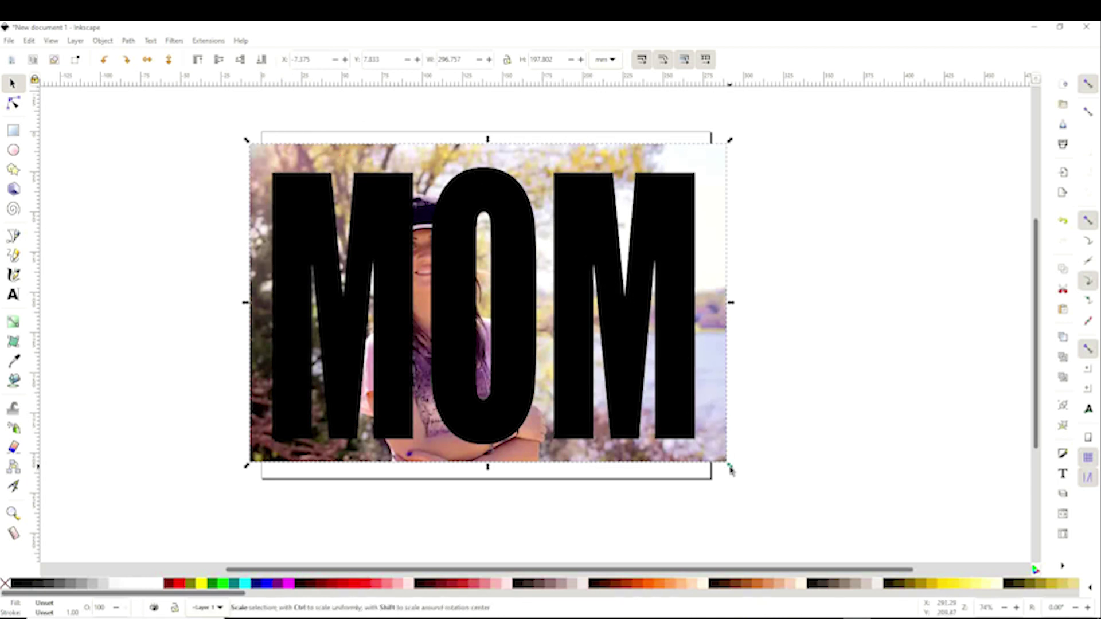
drag(727, 463, 700, 441)
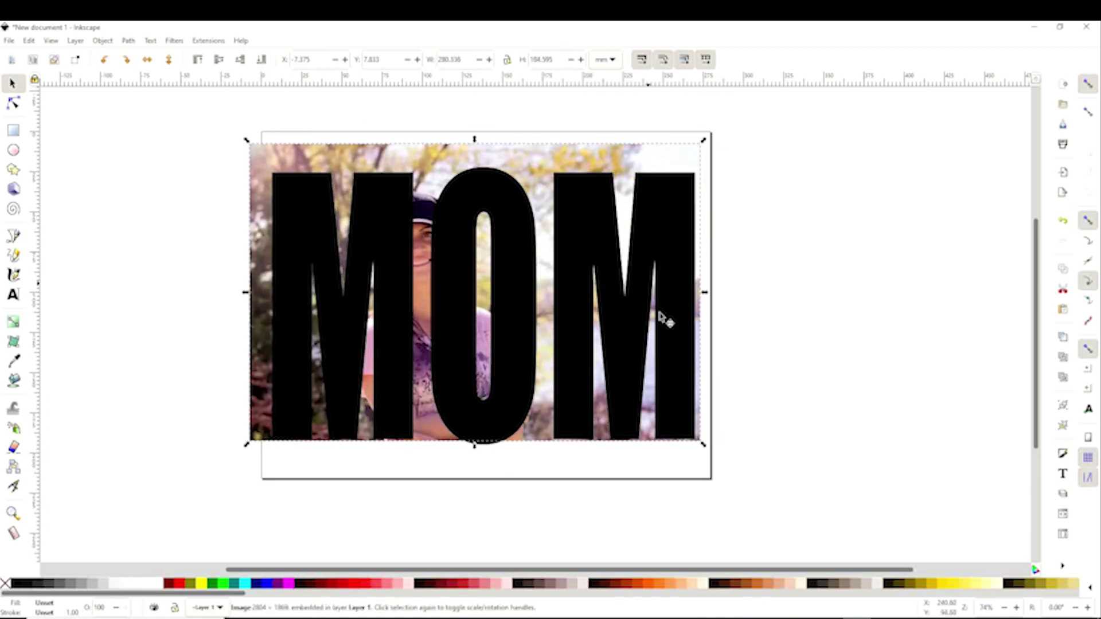
drag(568, 166, 579, 184)
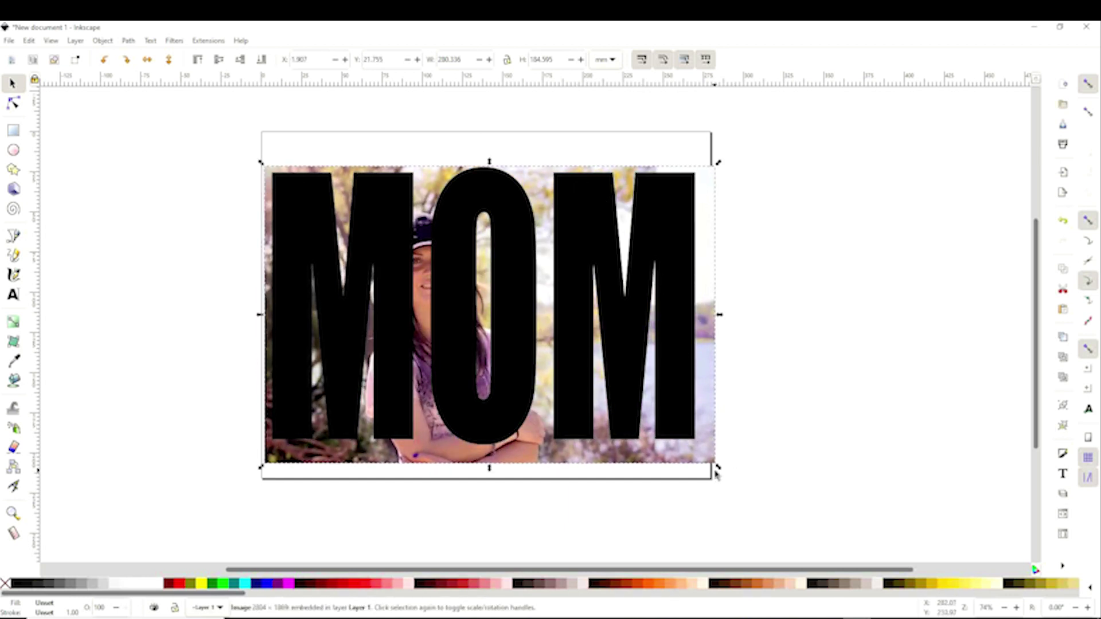
drag(715, 464, 705, 451)
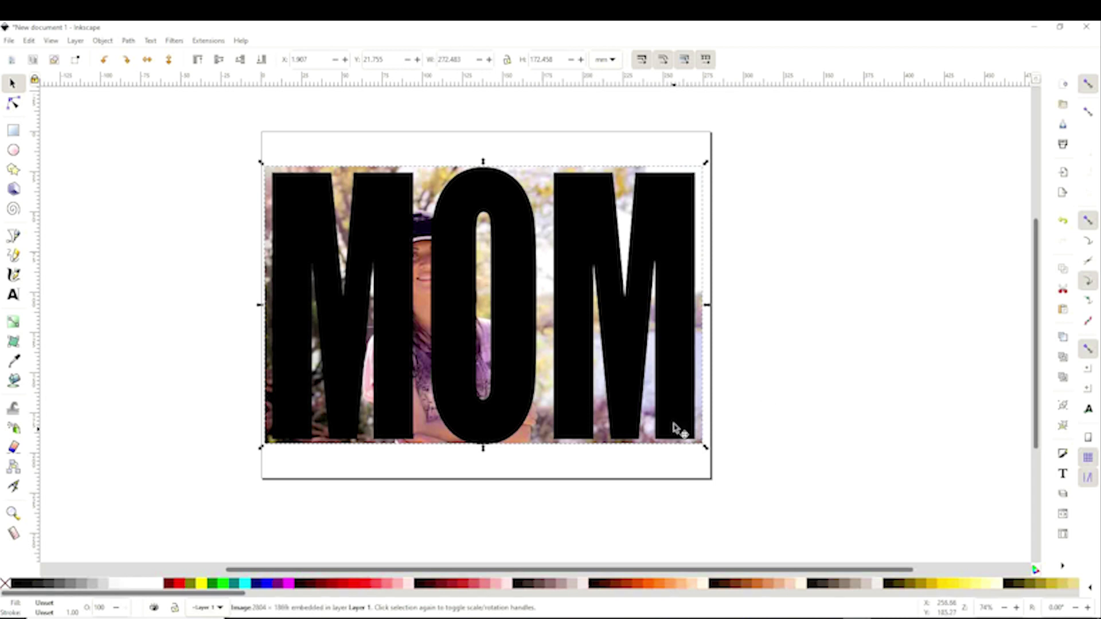
Scale the MOM text down and shift it right over the photo, then select both
click(395, 402)
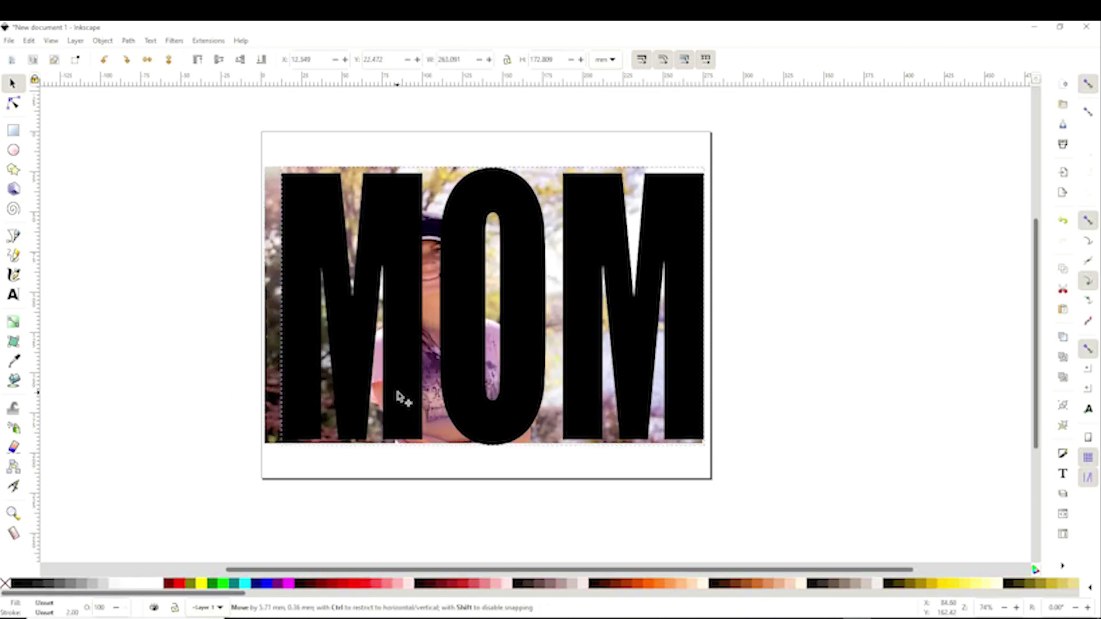
key(Right)
key(Right)
key(Right)
key(Right)
key(Right)
key(Right)
key(Right)
key(Right)
key(Right)
key(Right)
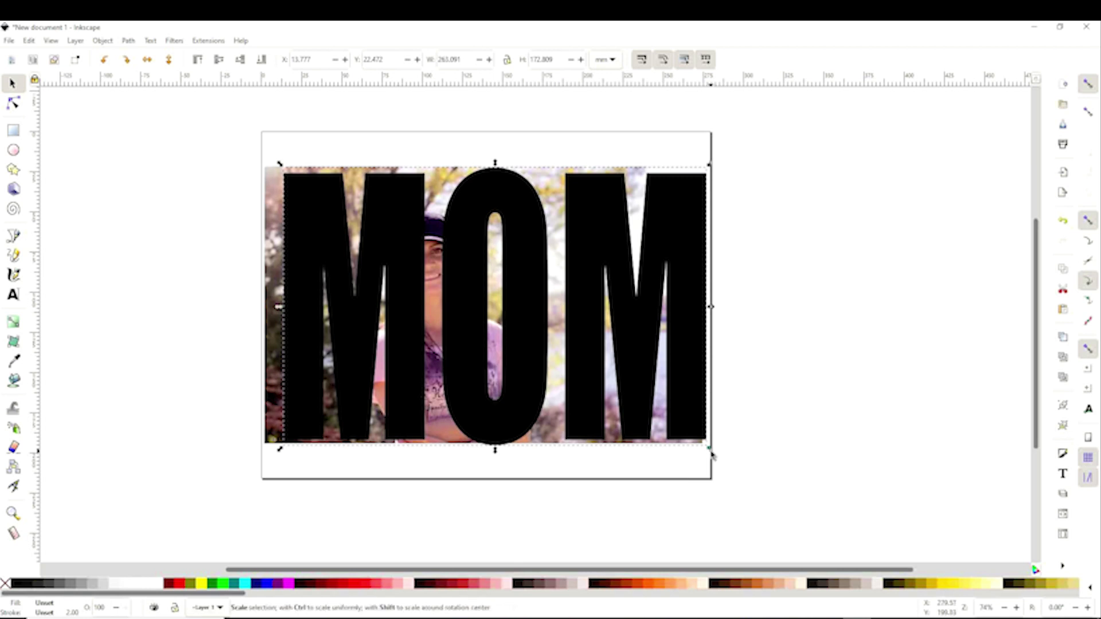
drag(709, 450, 671, 428)
drag(630, 399, 663, 401)
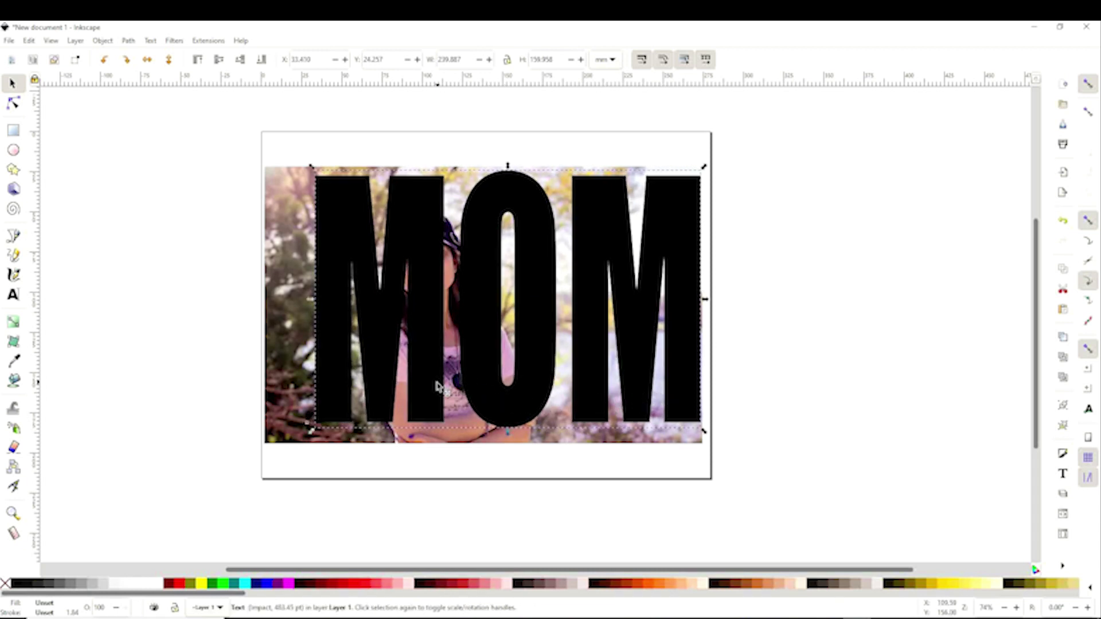
drag(837, 524, 195, 128)
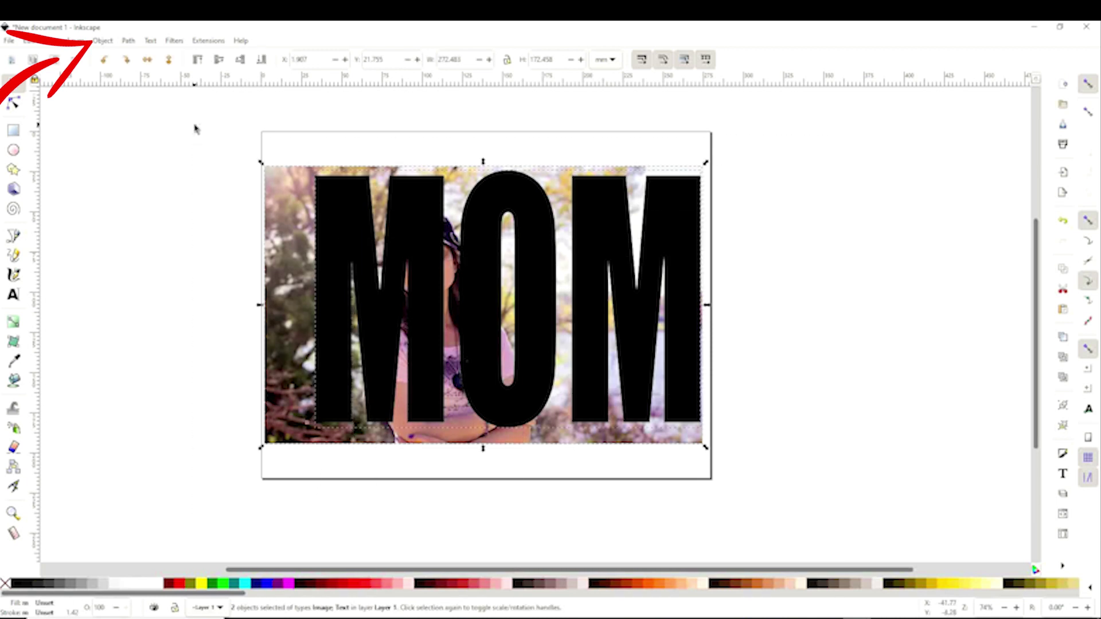
Clip the photo to the MOM text with Object > Clip > Set
click(102, 41)
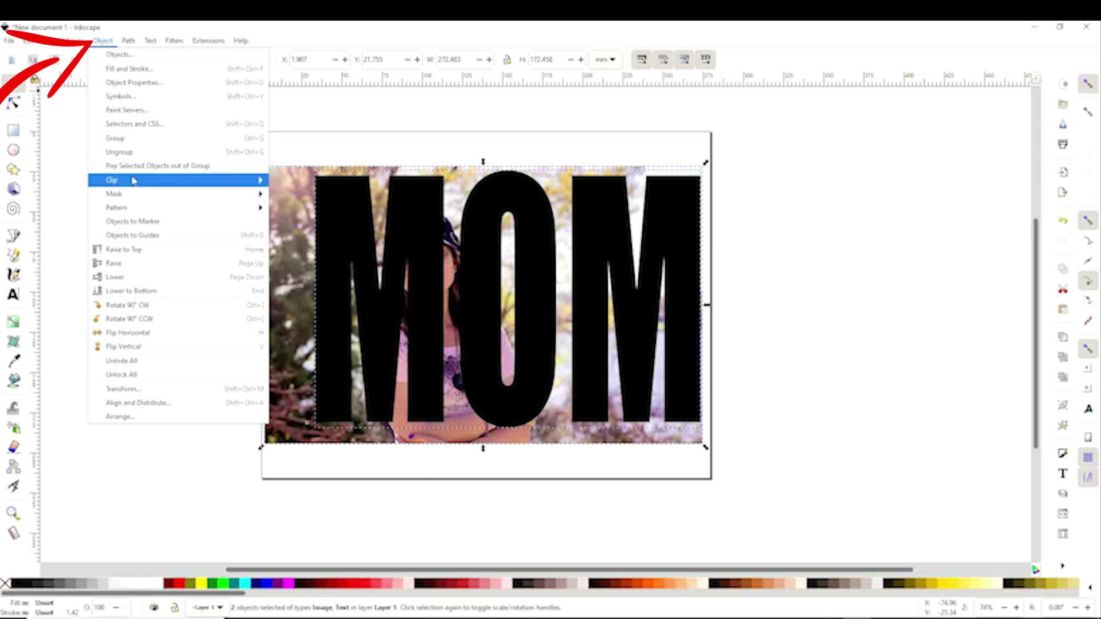
mouse_move(133, 181)
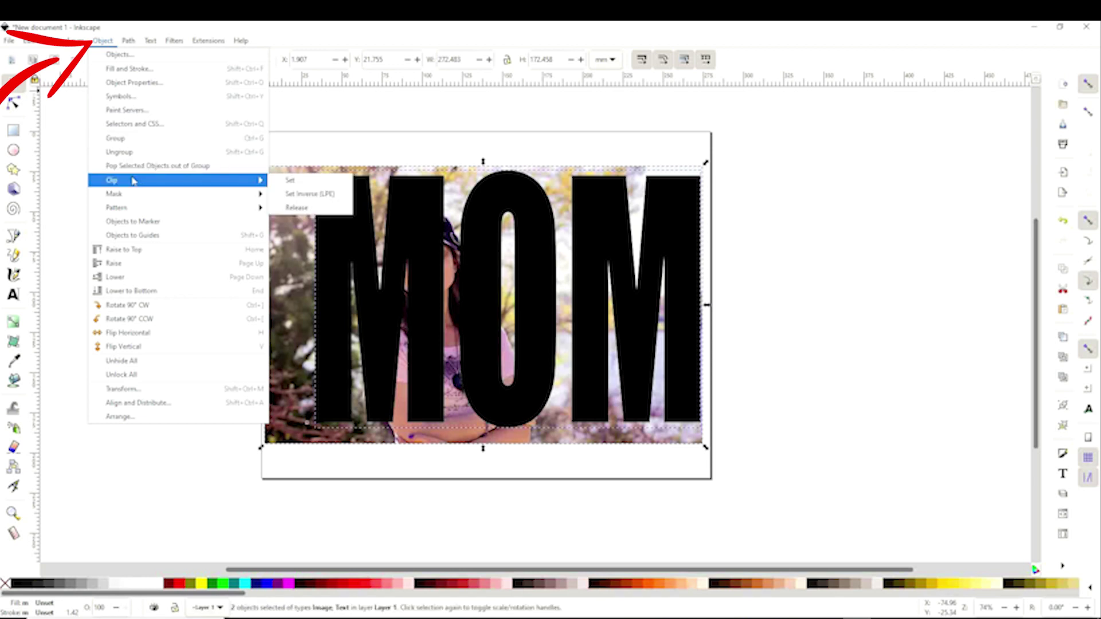
click(302, 181)
Nudge the photo-clipped MOM lettering into position on the page
drag(671, 273, 639, 261)
mouse_move(501, 344)
mouse_down()
mouse_move(492, 335)
mouse_move(505, 364)
mouse_up()
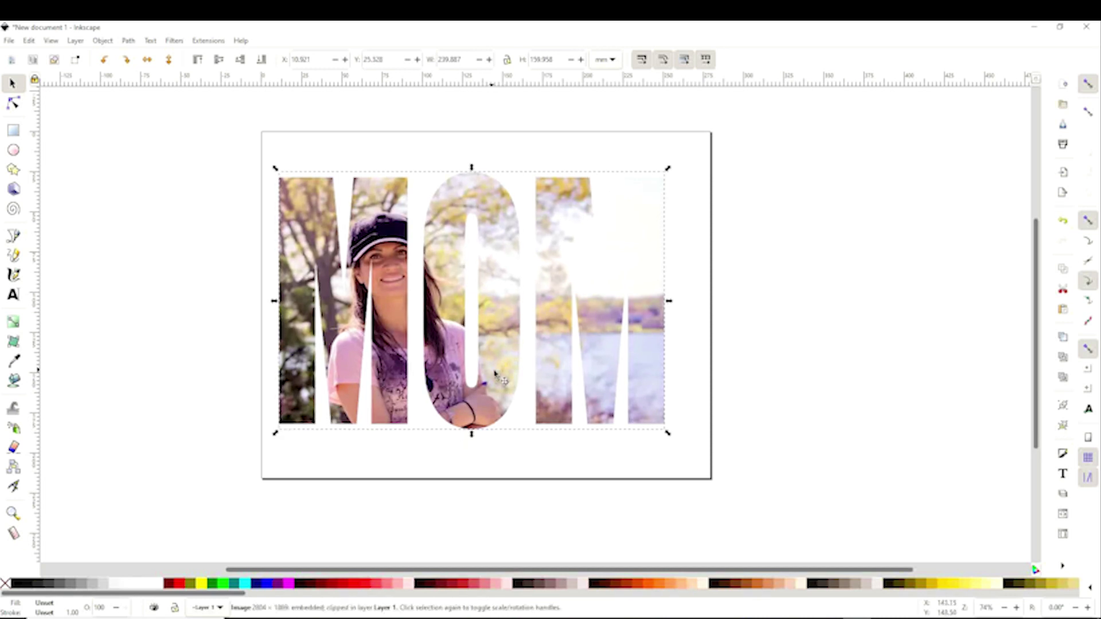
click(348, 304)
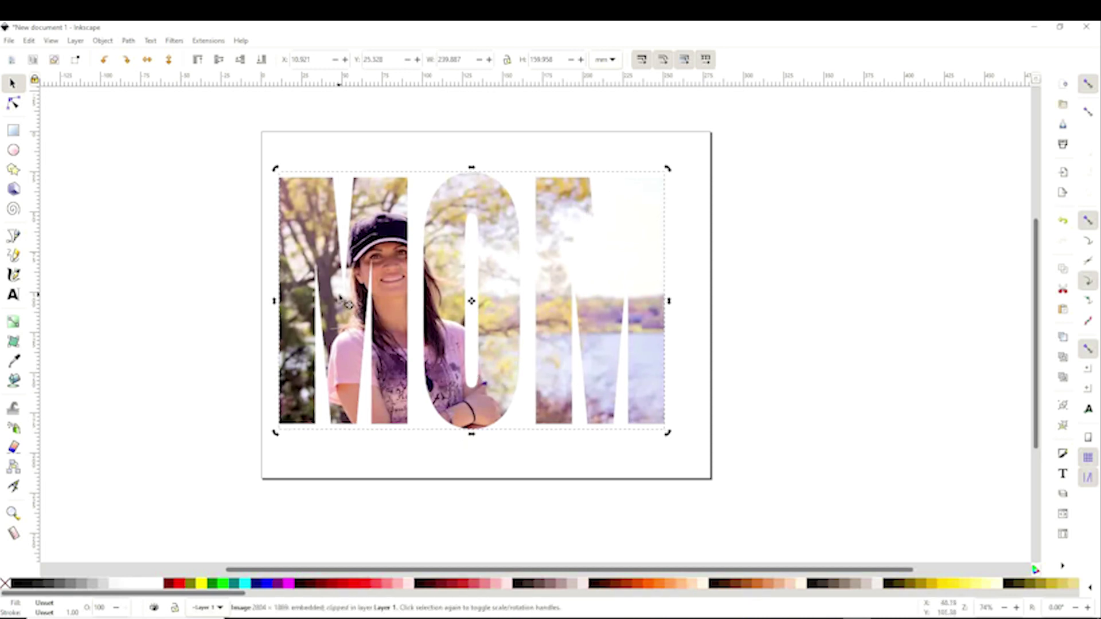
click(516, 314)
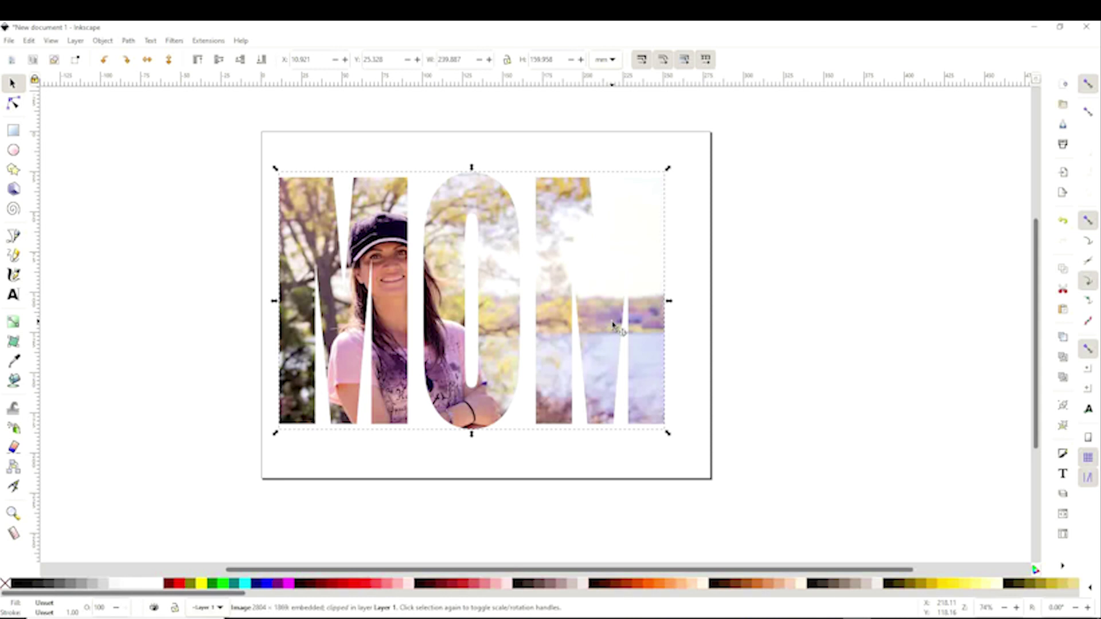
drag(579, 361, 585, 366)
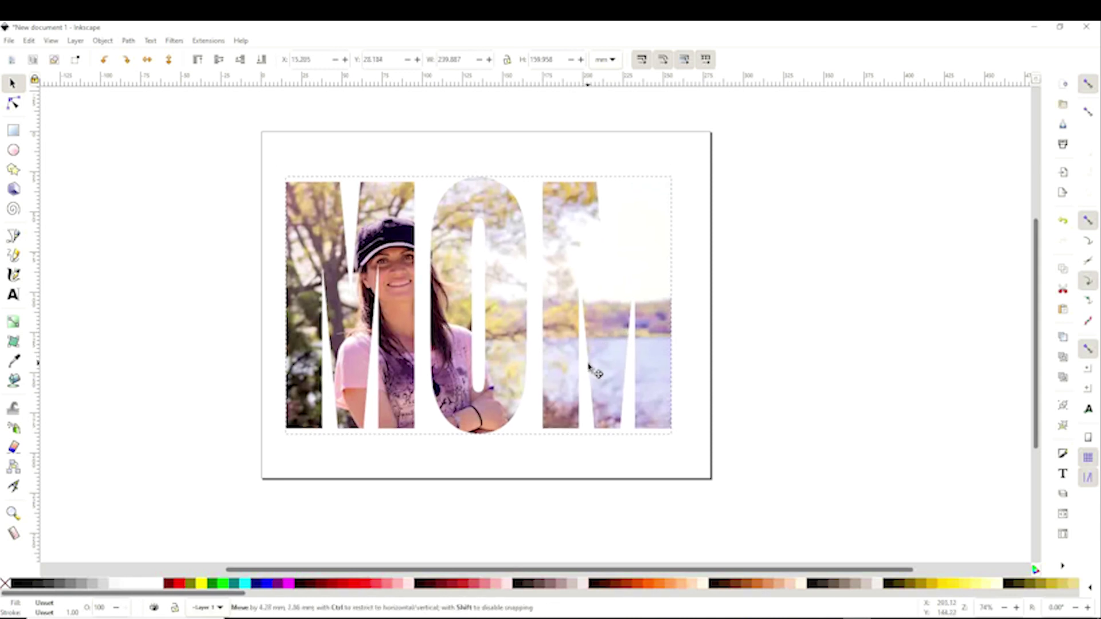
Duplicate the clipped MOM image, move the copy right of the page, and reselect the original
click(843, 330)
click(504, 374)
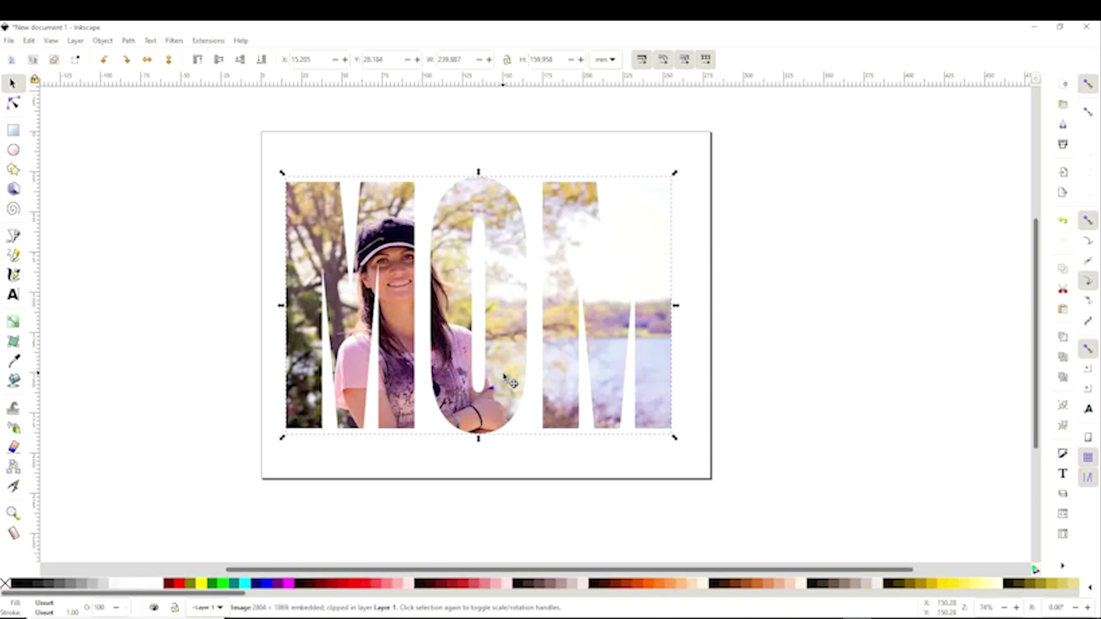
right_click(504, 323)
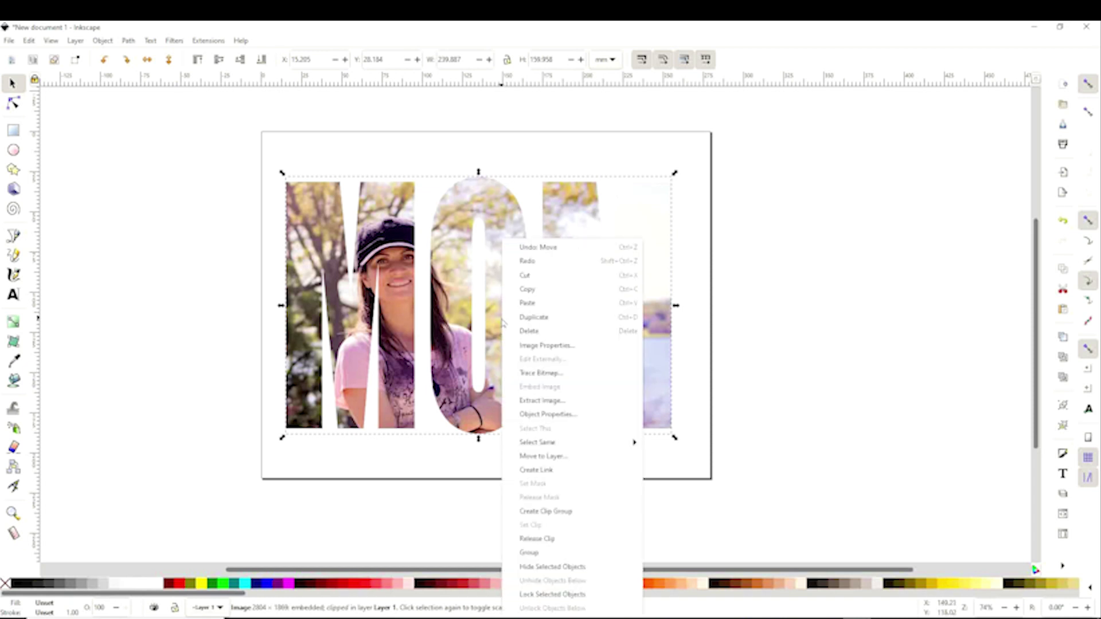
click(528, 319)
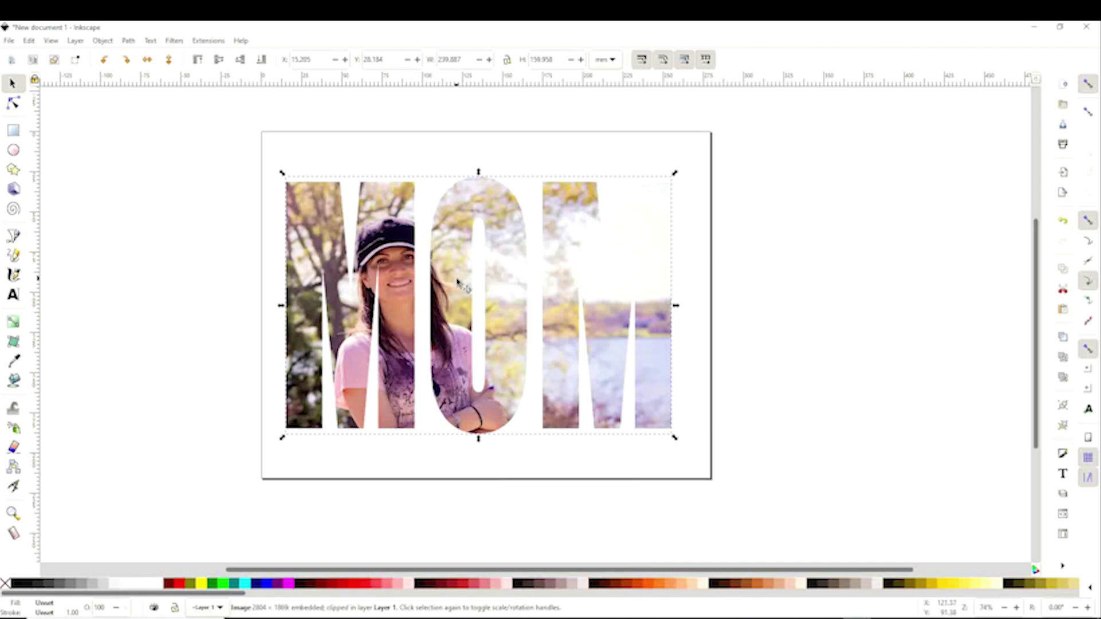
drag(479, 287, 800, 311)
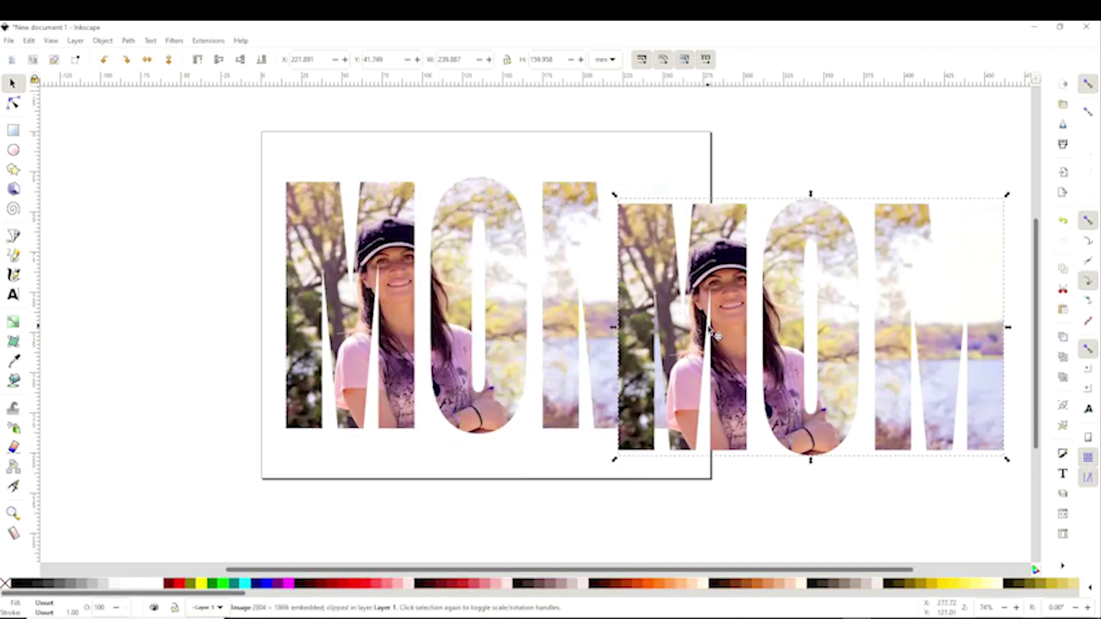
drag(708, 327, 810, 315)
click(453, 292)
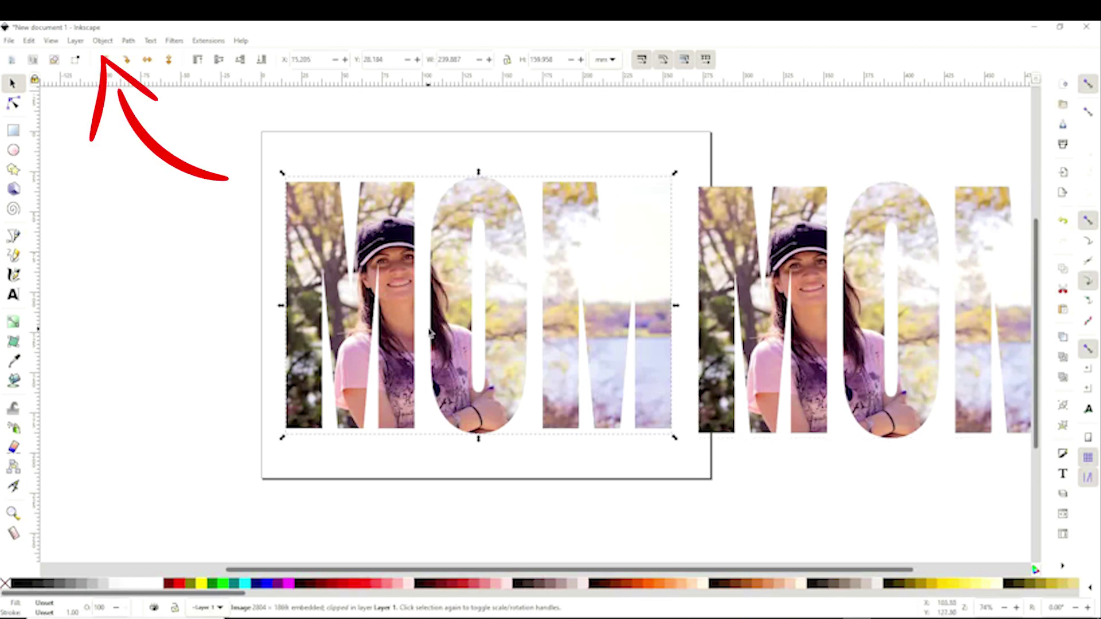
click(104, 40)
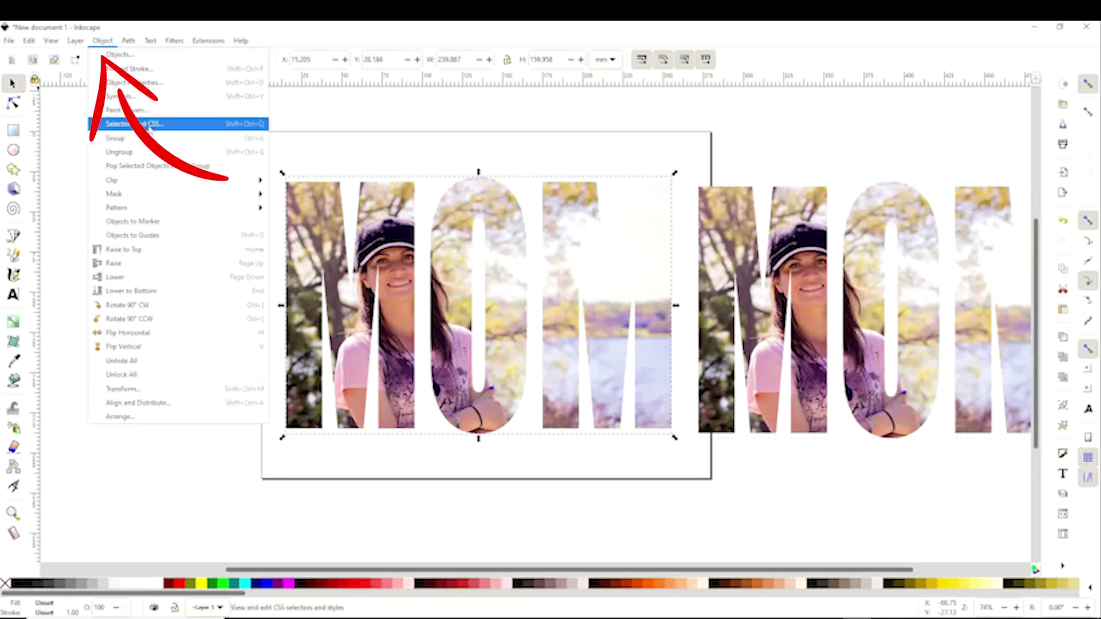
Release the clip on the left MOM and cut away its photo
mouse_move(161, 181)
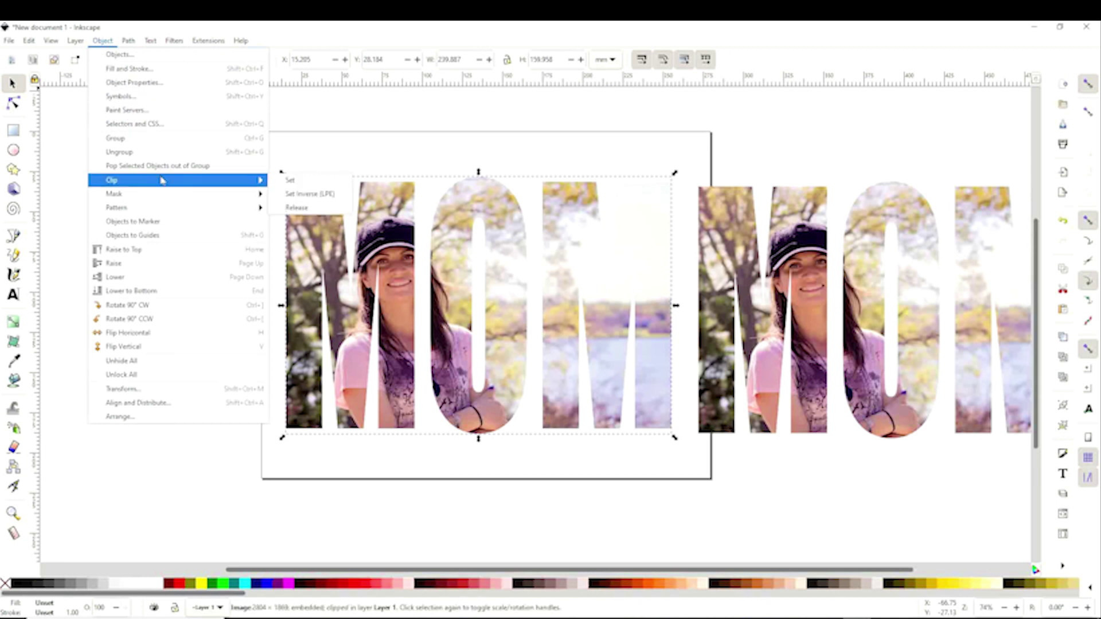
click(331, 208)
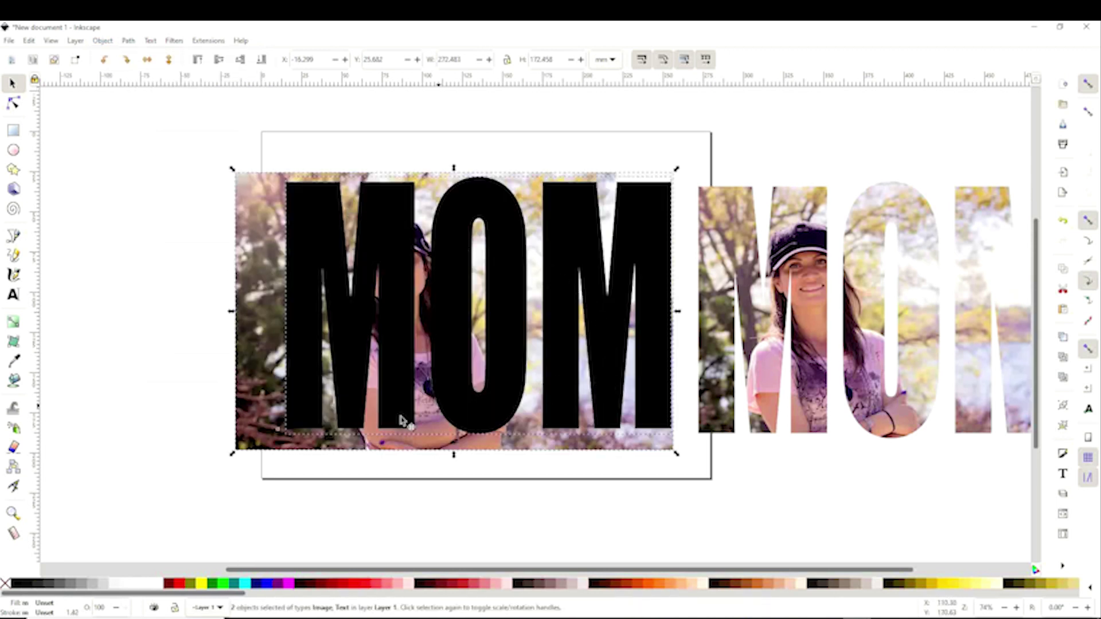
click(261, 369)
click(172, 310)
click(262, 317)
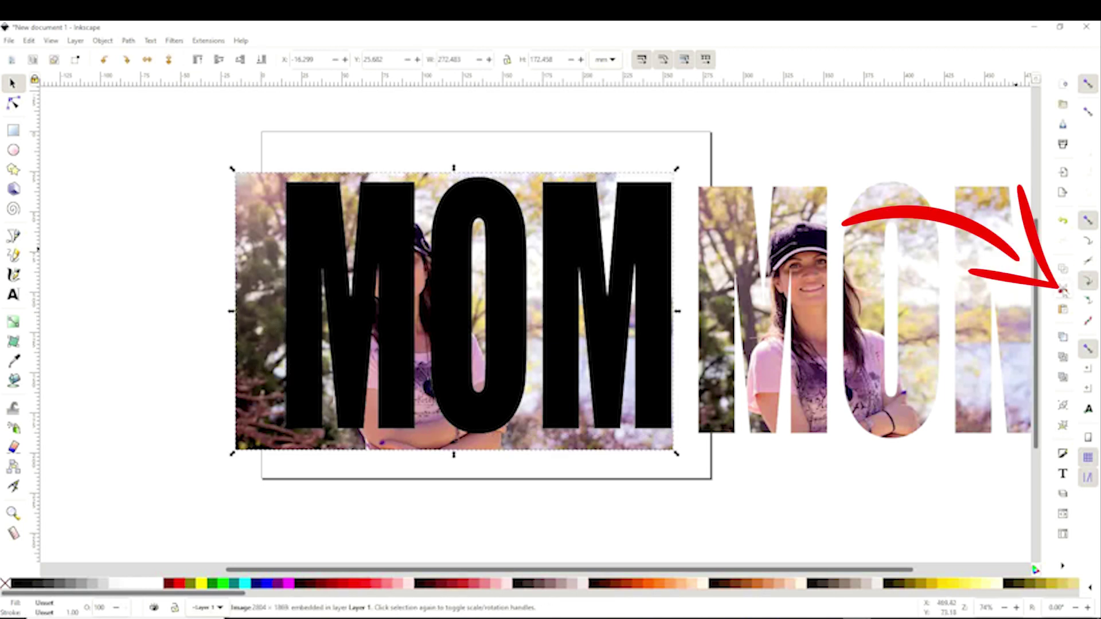
click(1063, 291)
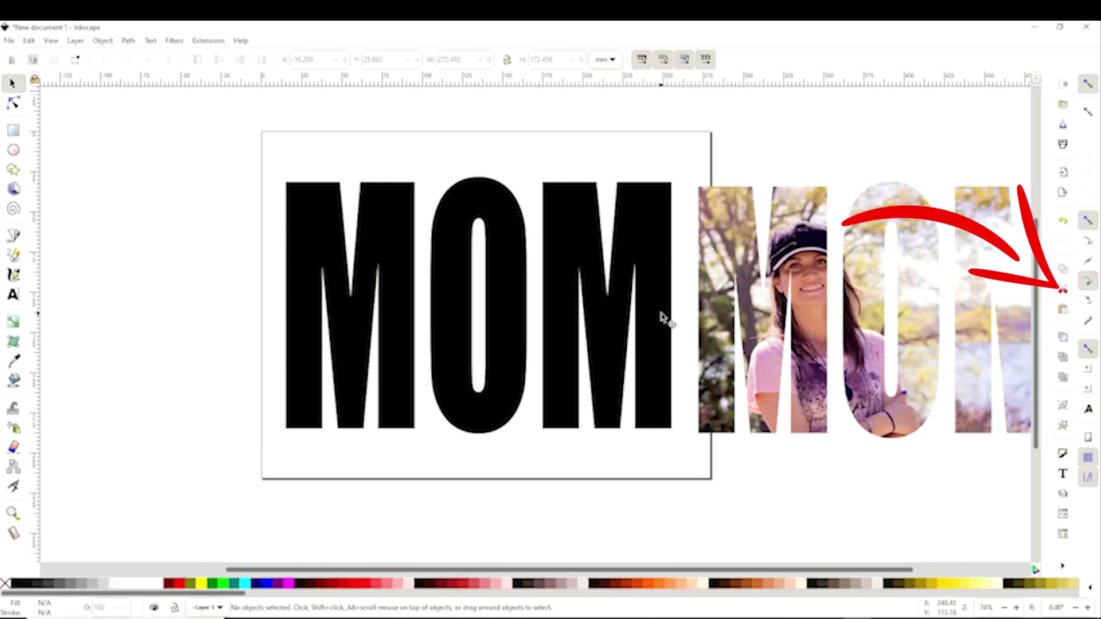
Convert the black MOM text to a path and ungroup it into three letter shapes
click(622, 311)
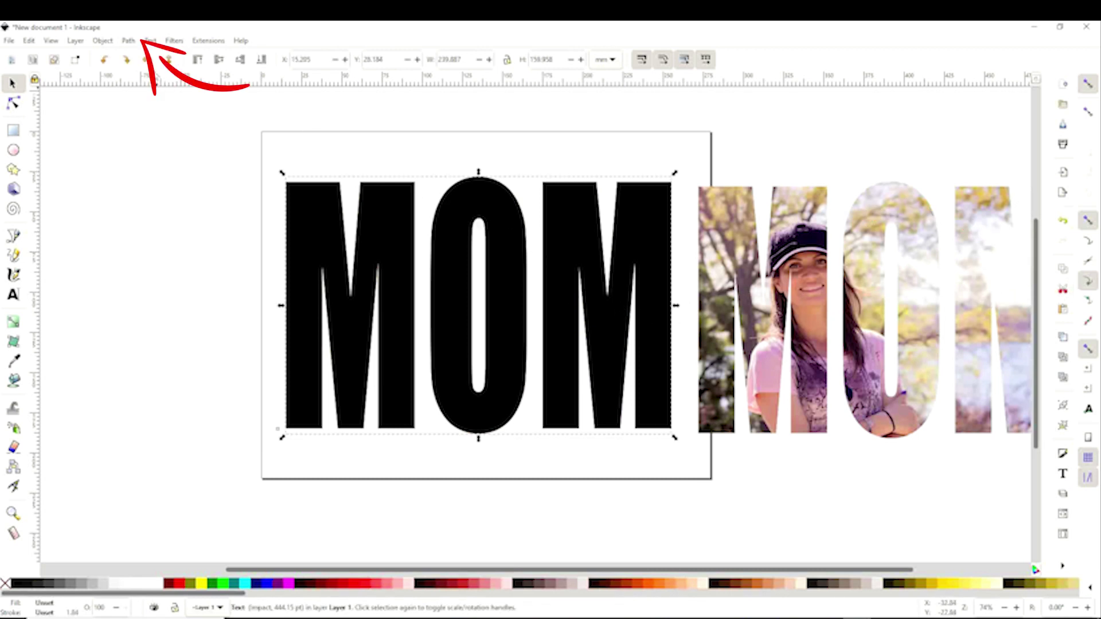
click(128, 41)
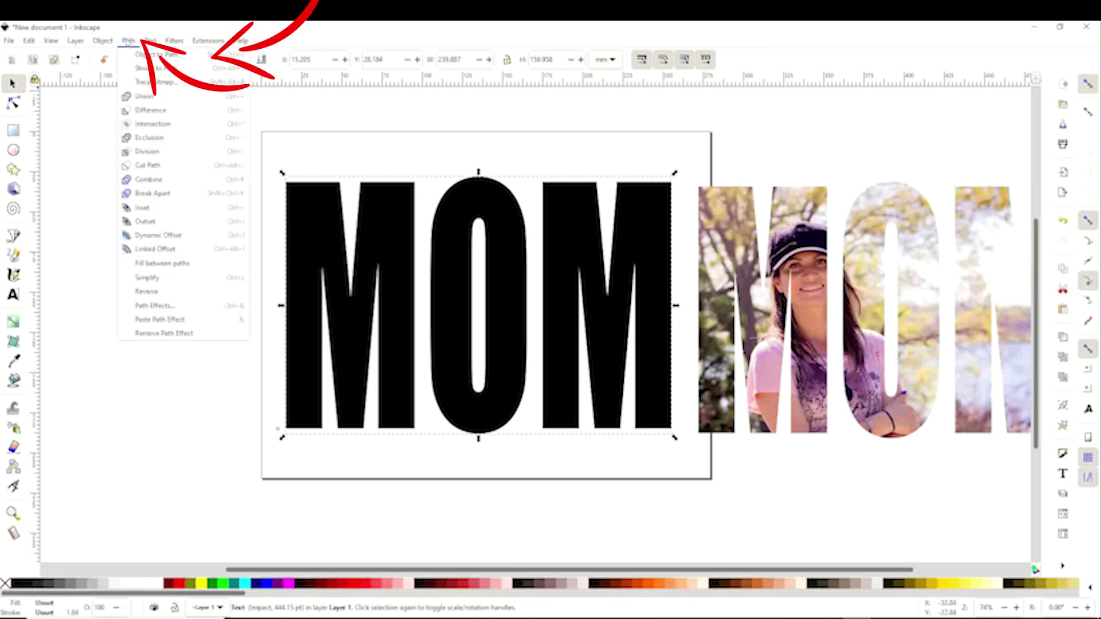
click(140, 56)
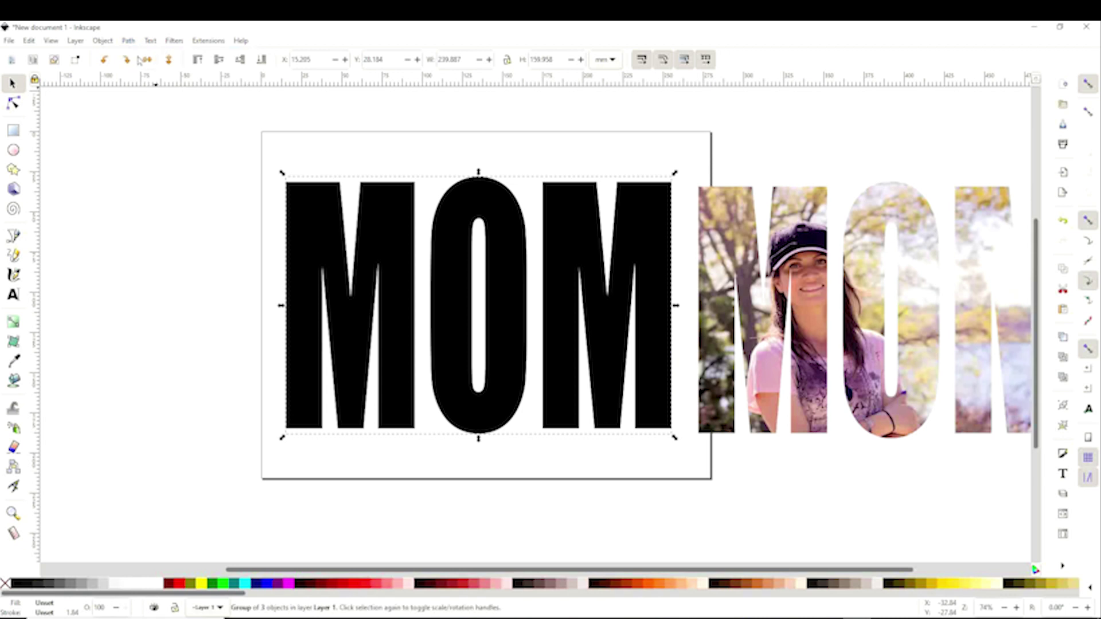
click(101, 43)
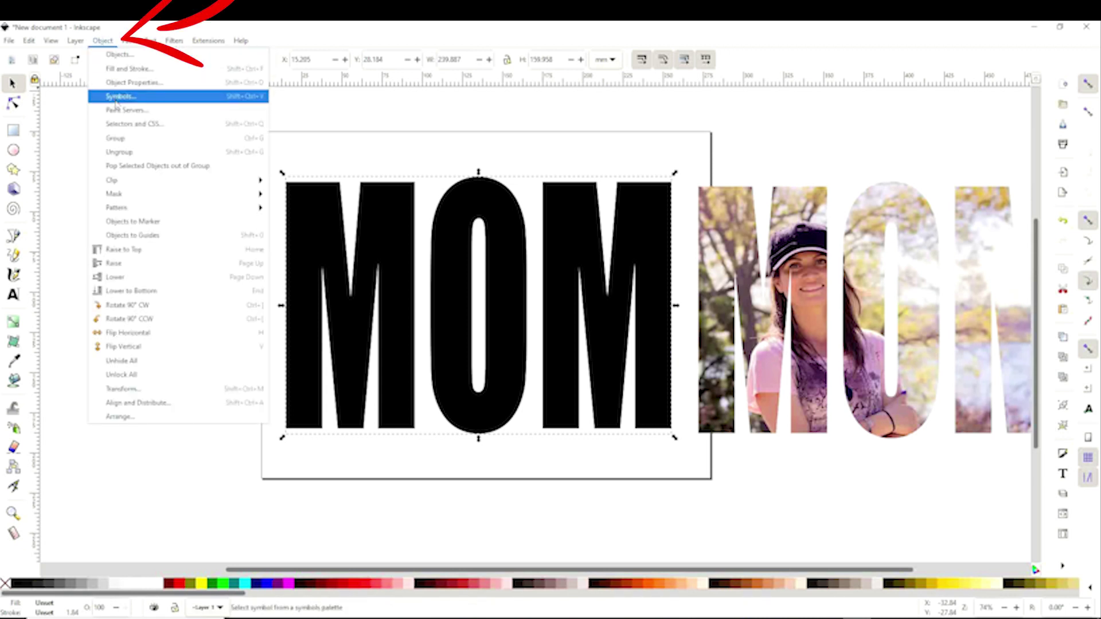
click(143, 152)
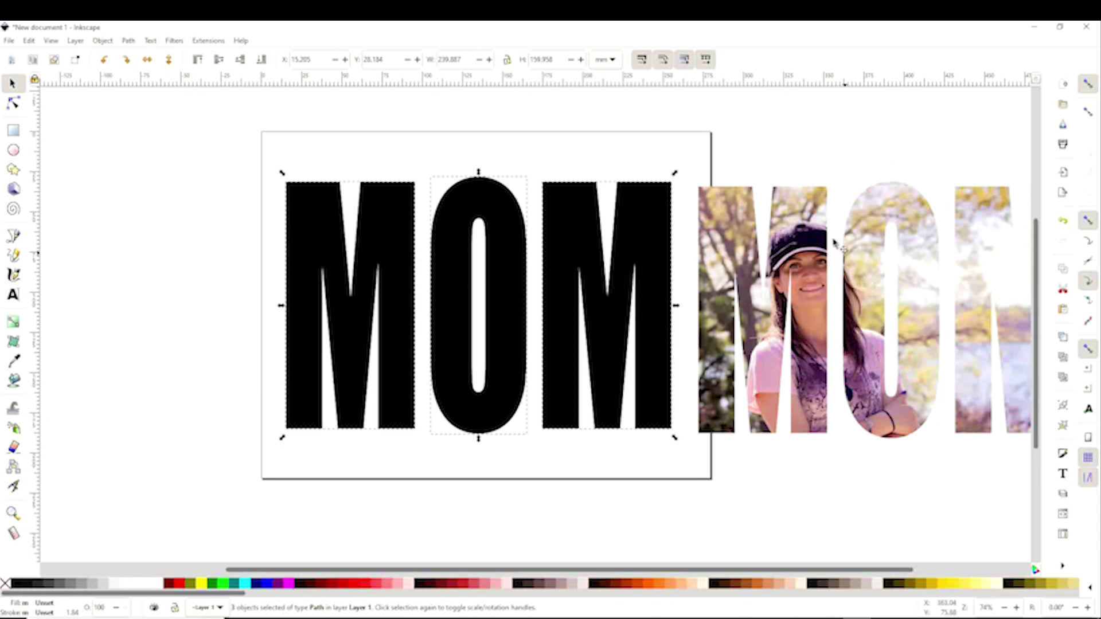
Union the three letters into one path, reposition it, and create a Linked Offset from it
click(129, 40)
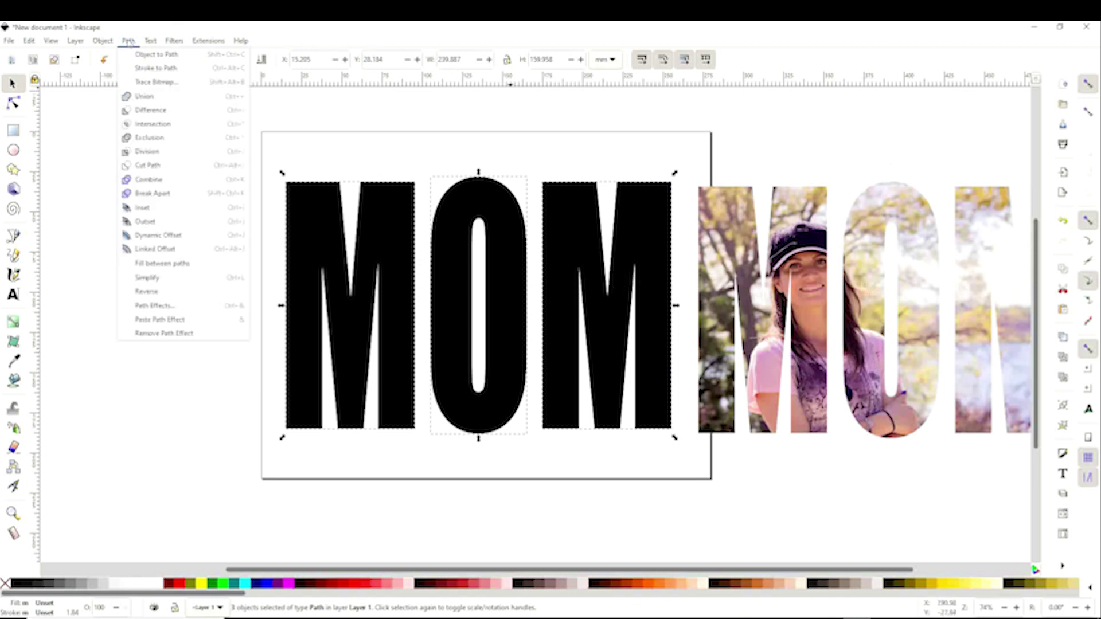
click(162, 100)
drag(495, 277, 606, 282)
click(129, 41)
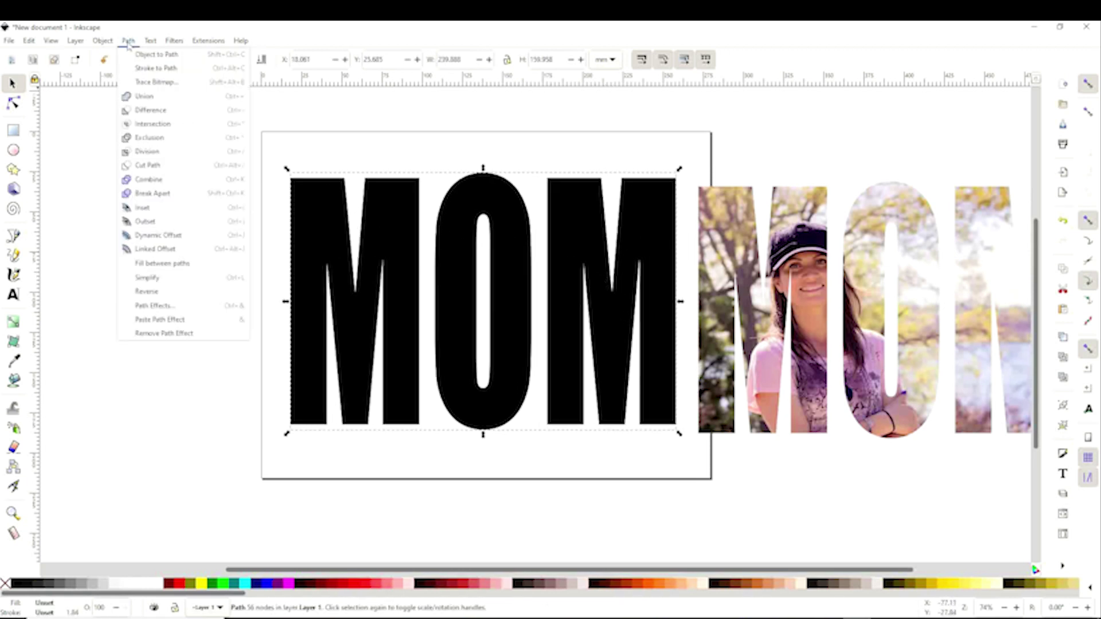
click(156, 249)
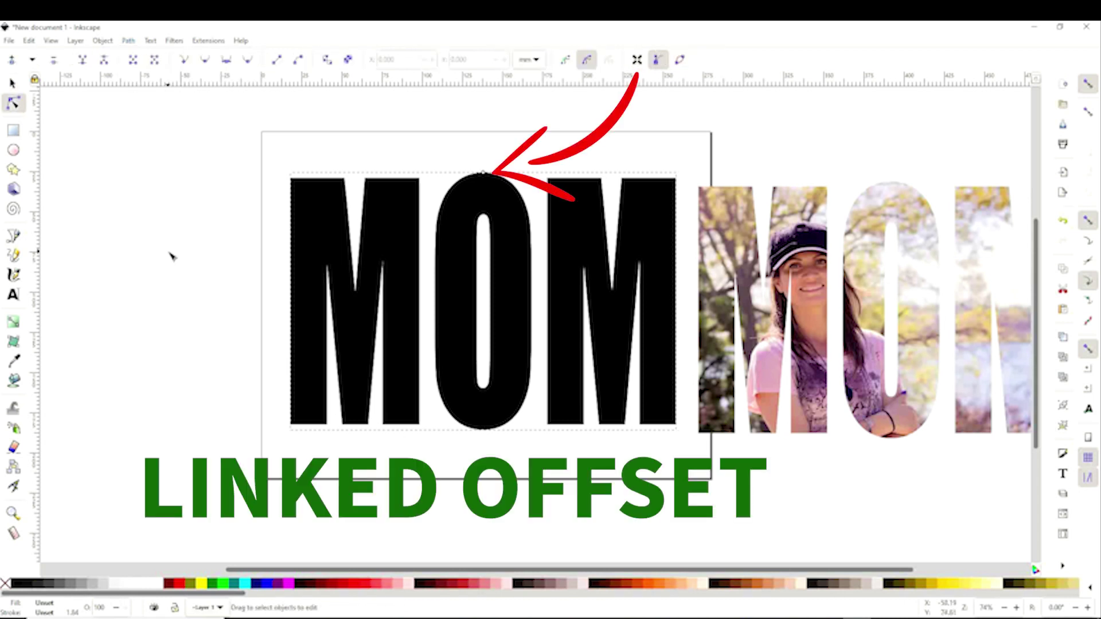
click(1017, 608)
Drag the linked offset handle above the O outward about 3.44 pt to thicken the letters
click(1016, 608)
click(1016, 608)
click(1016, 608)
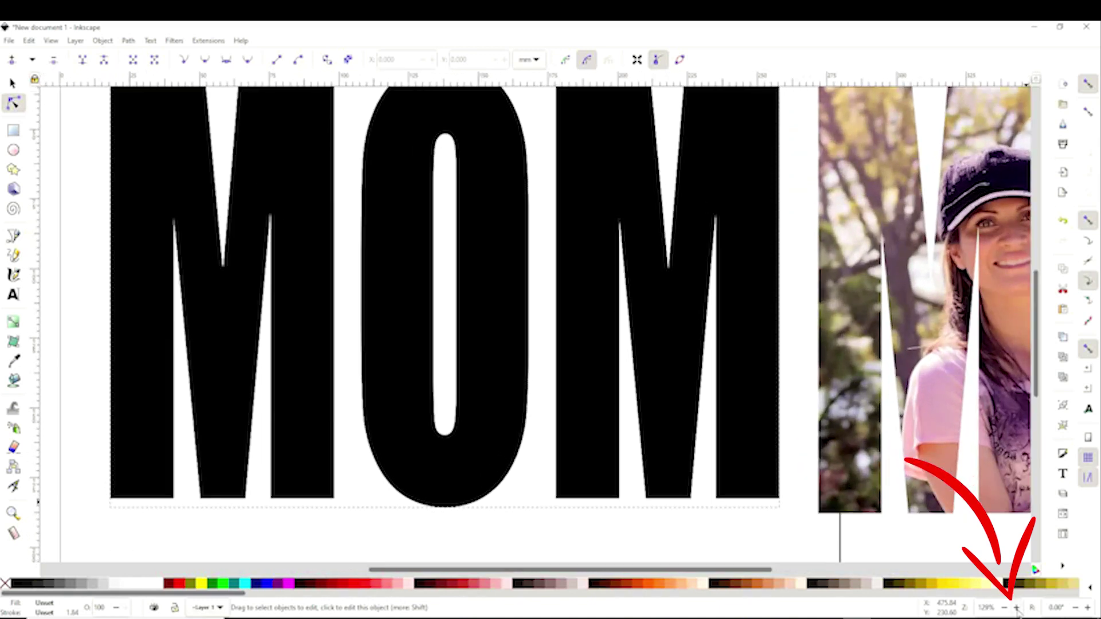
click(1016, 608)
click(1016, 608)
click(1016, 607)
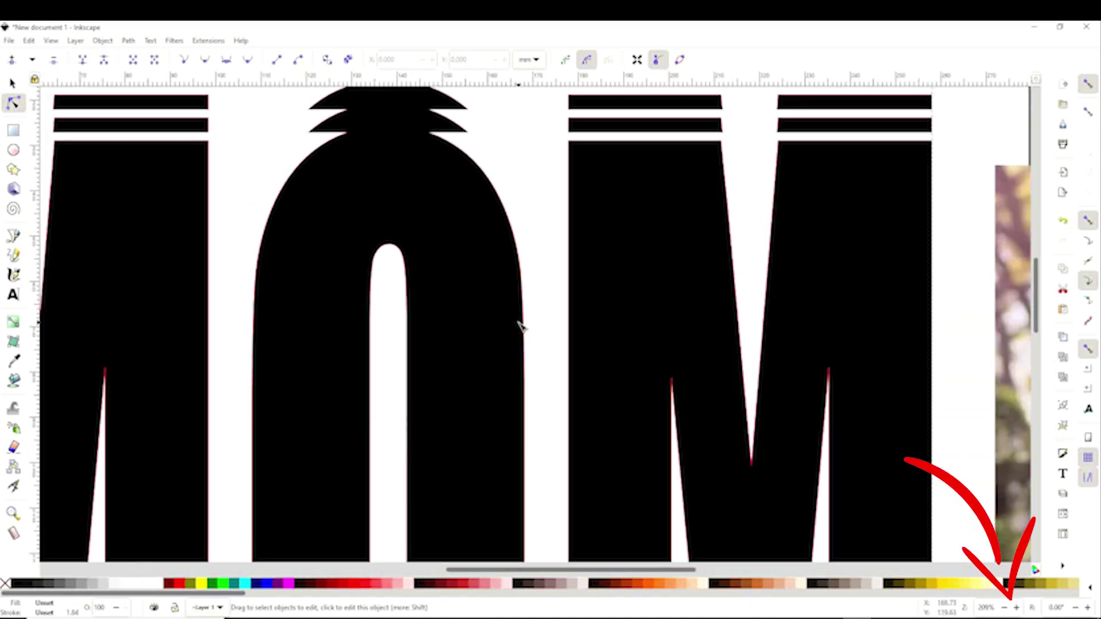
scroll(520, 325, up, 5)
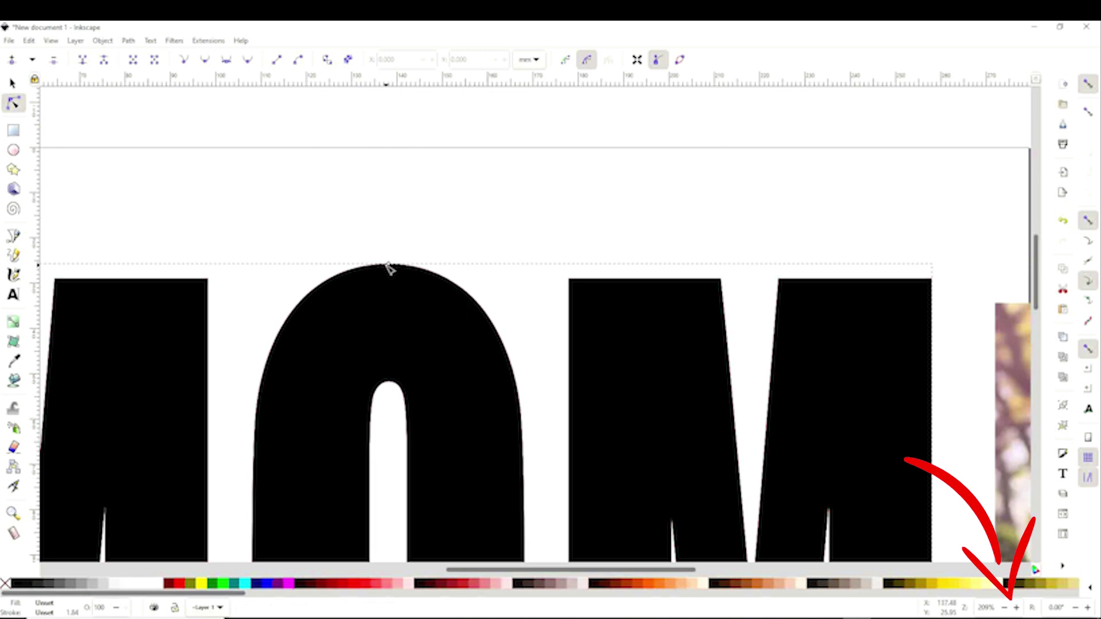
drag(391, 268, 392, 252)
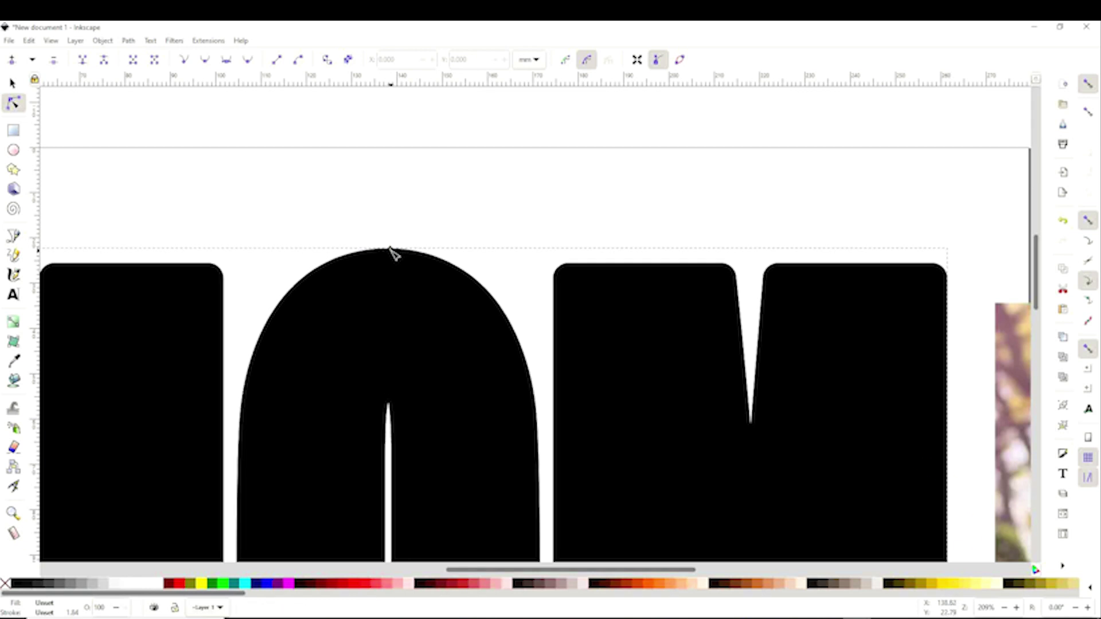
click(1004, 607)
click(1004, 607)
click(1005, 607)
click(1004, 607)
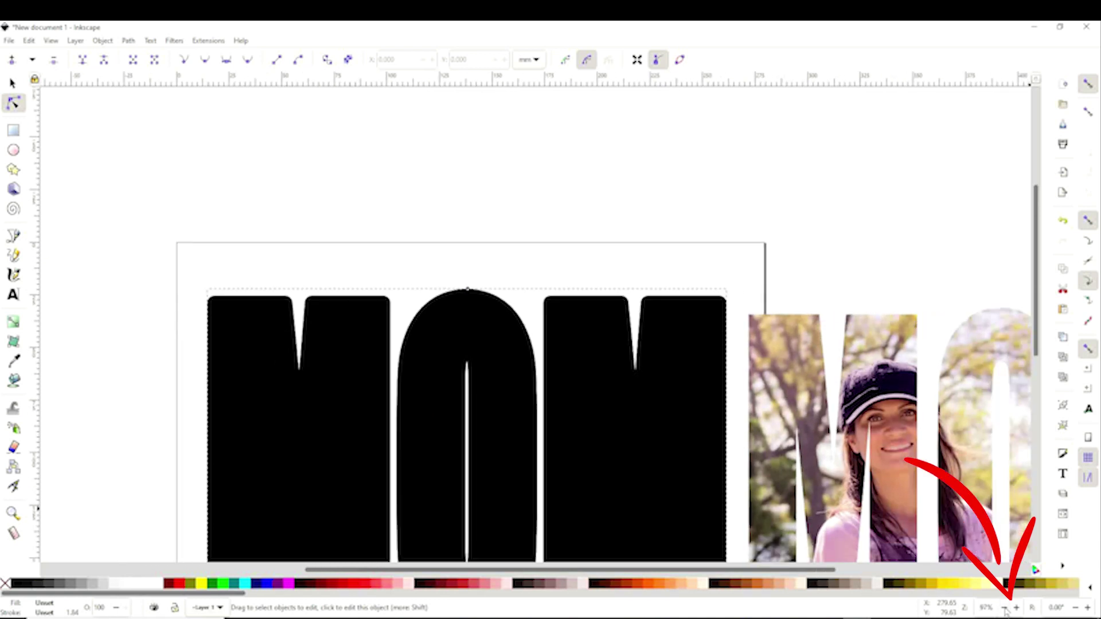
click(1004, 607)
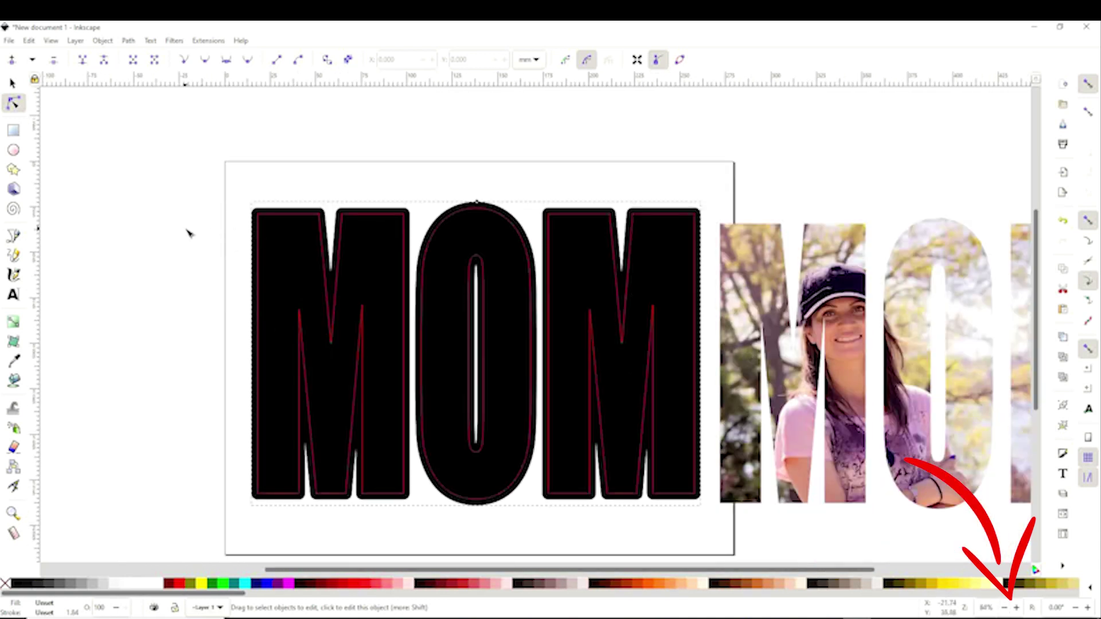
click(13, 83)
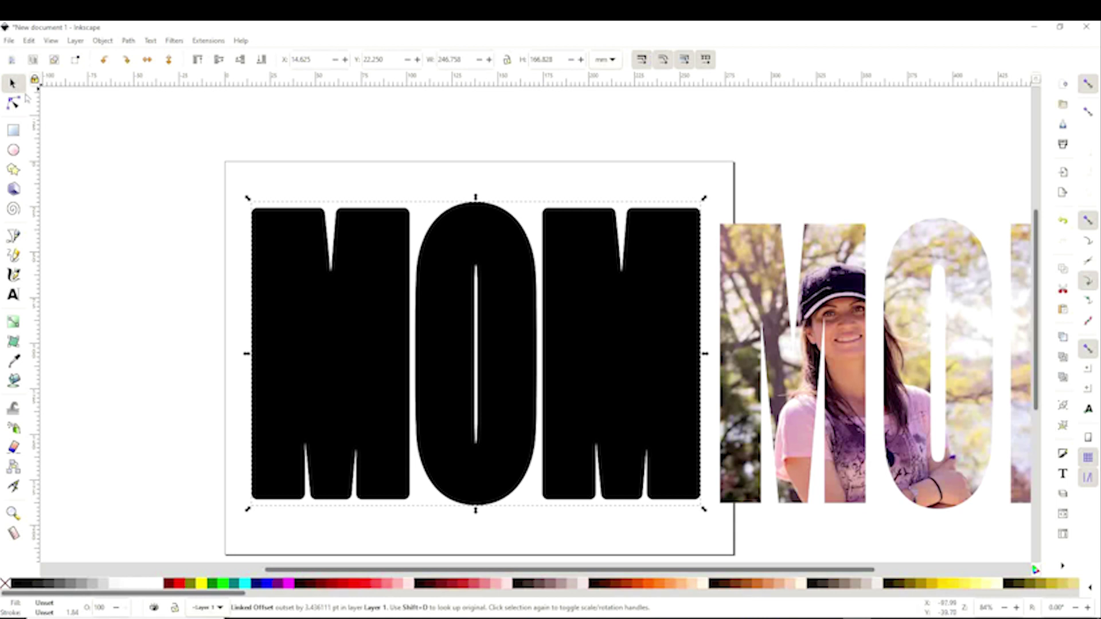
Cut the spare black MOM path and lay the photo-filled MOM over the offset, selecting both
click(206, 208)
click(820, 361)
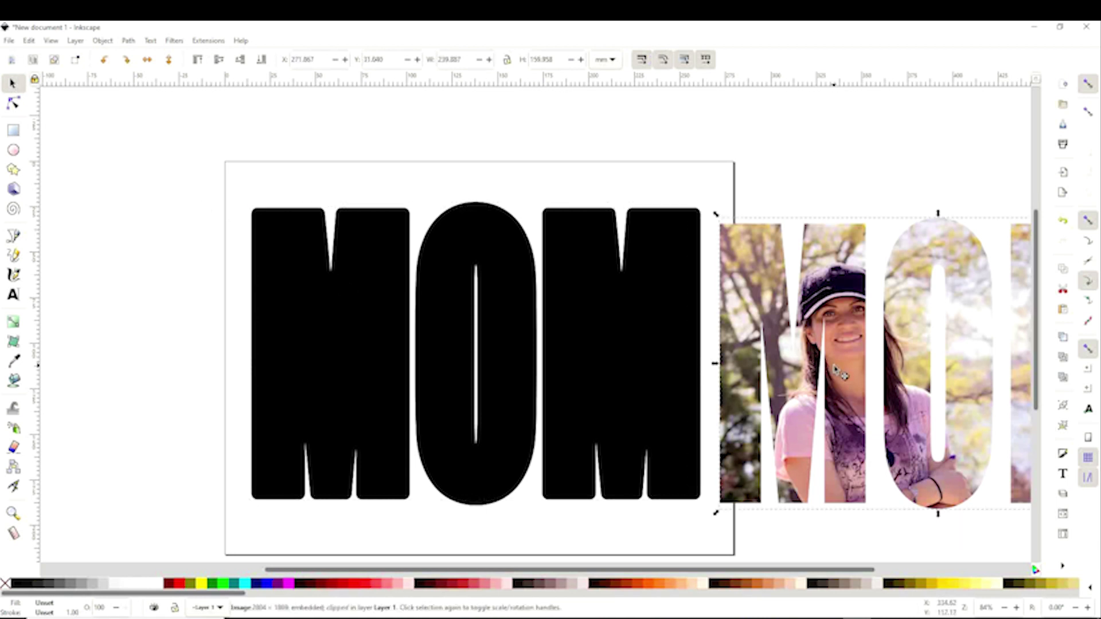
click(399, 367)
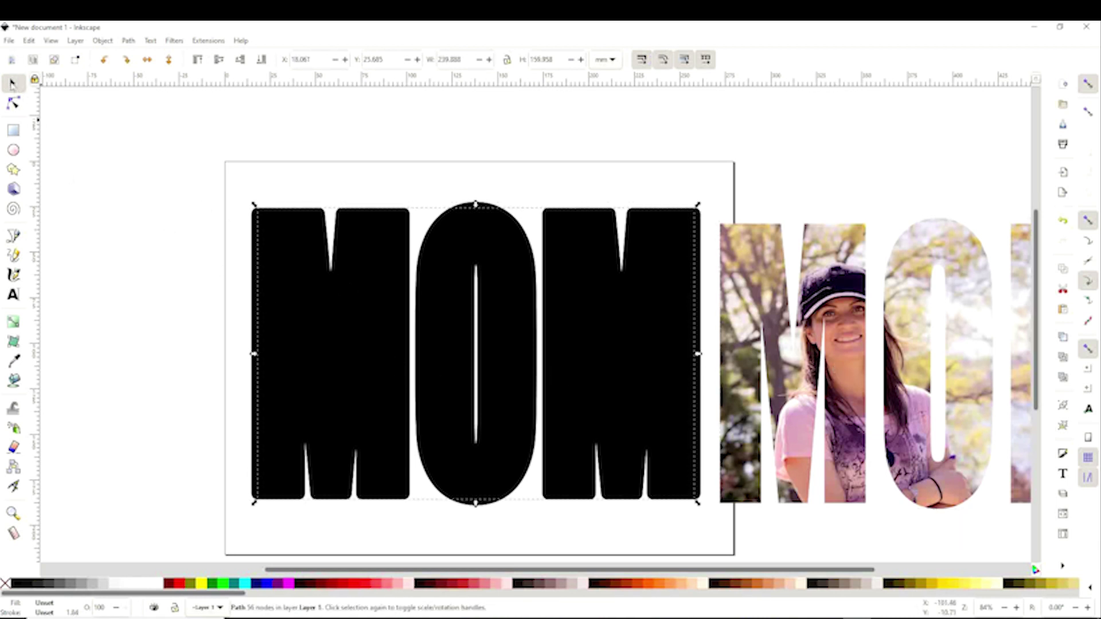
click(246, 254)
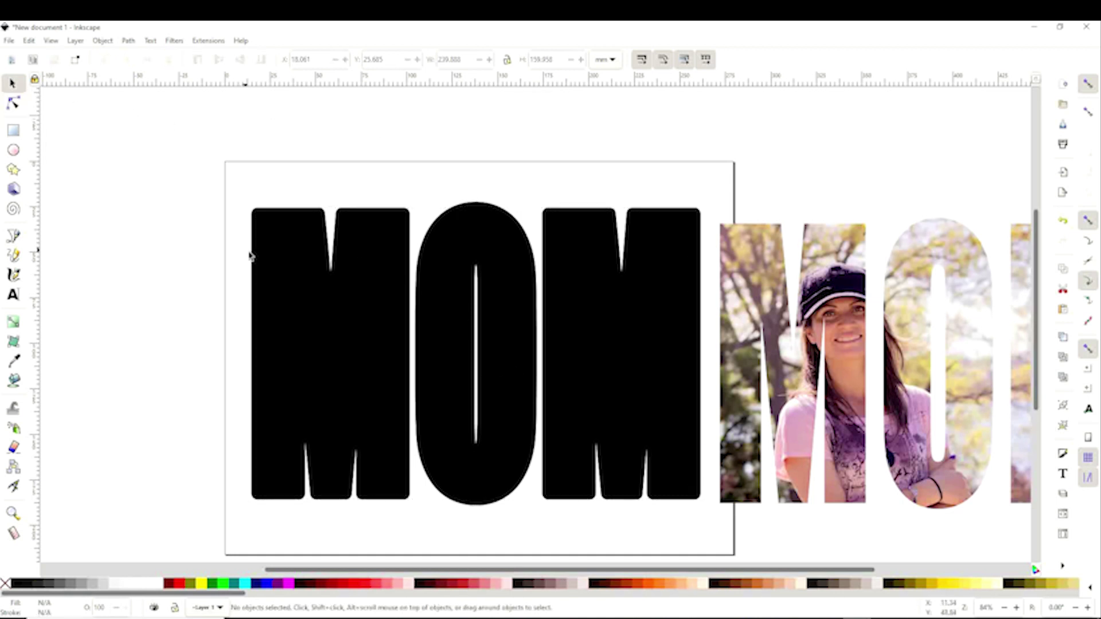
click(526, 376)
drag(504, 373, 391, 369)
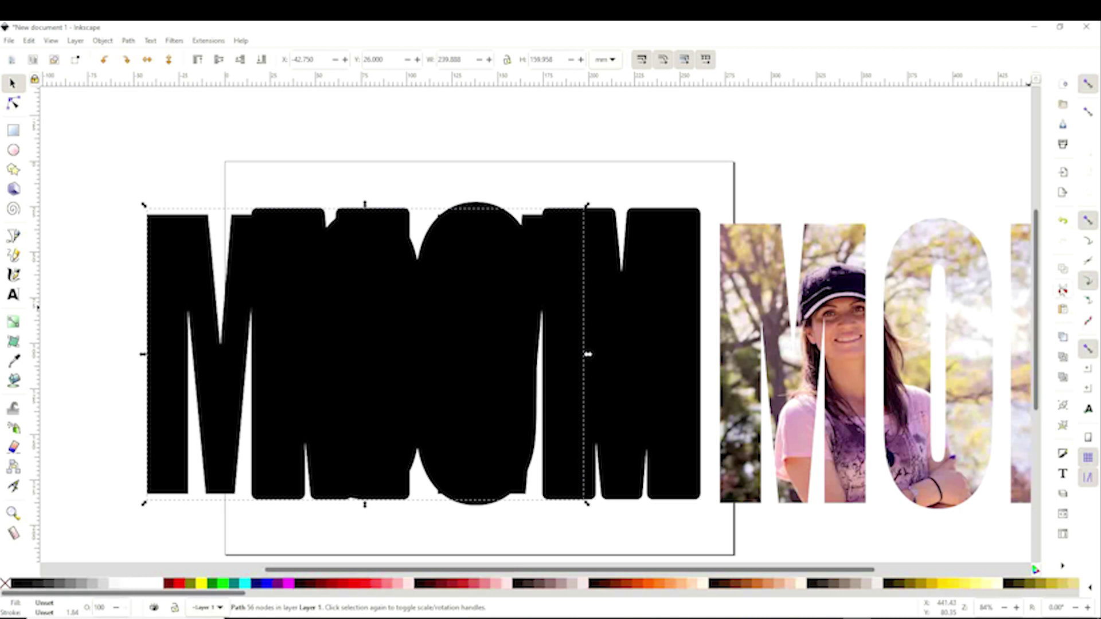
click(1062, 290)
drag(909, 345, 453, 331)
drag(830, 539, 201, 162)
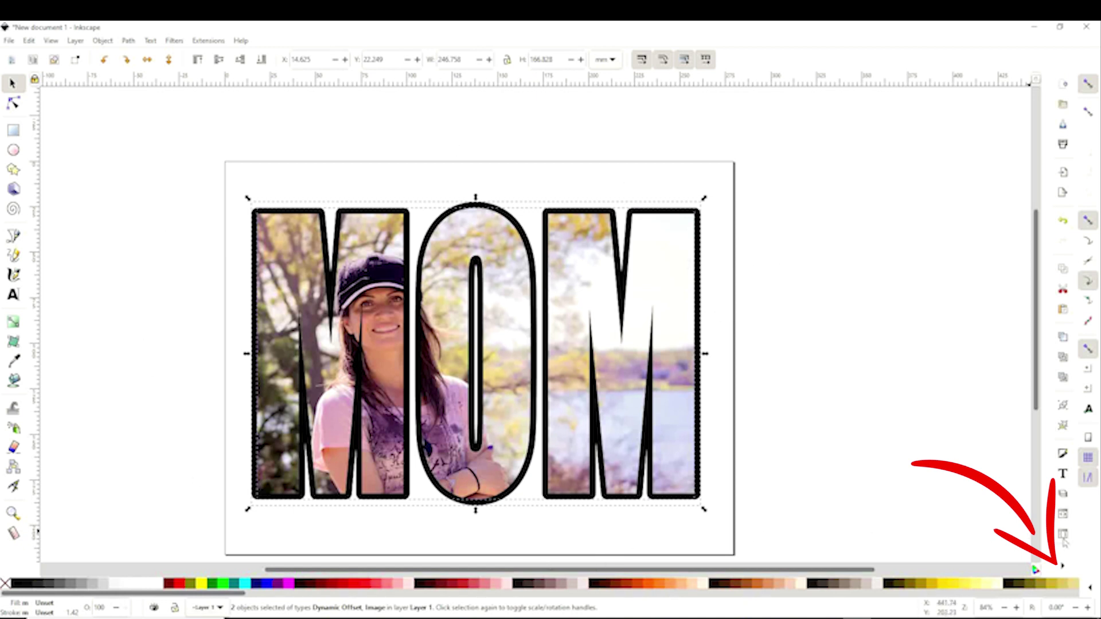
Center the photo letters on the black outline vertically, group them, and nudge the group into place
click(1062, 566)
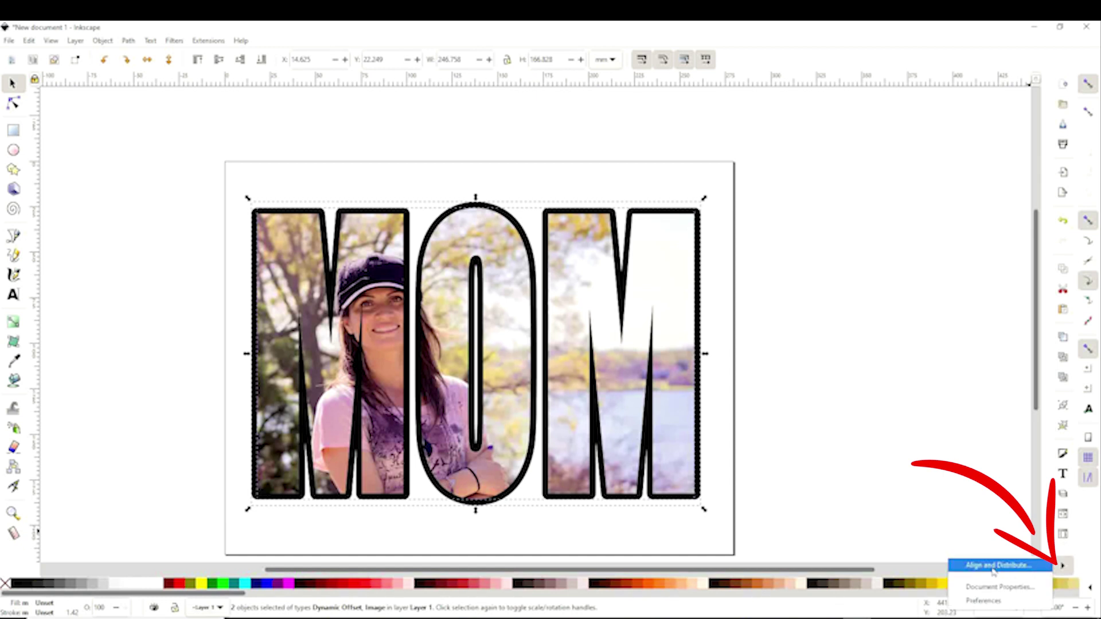
click(998, 566)
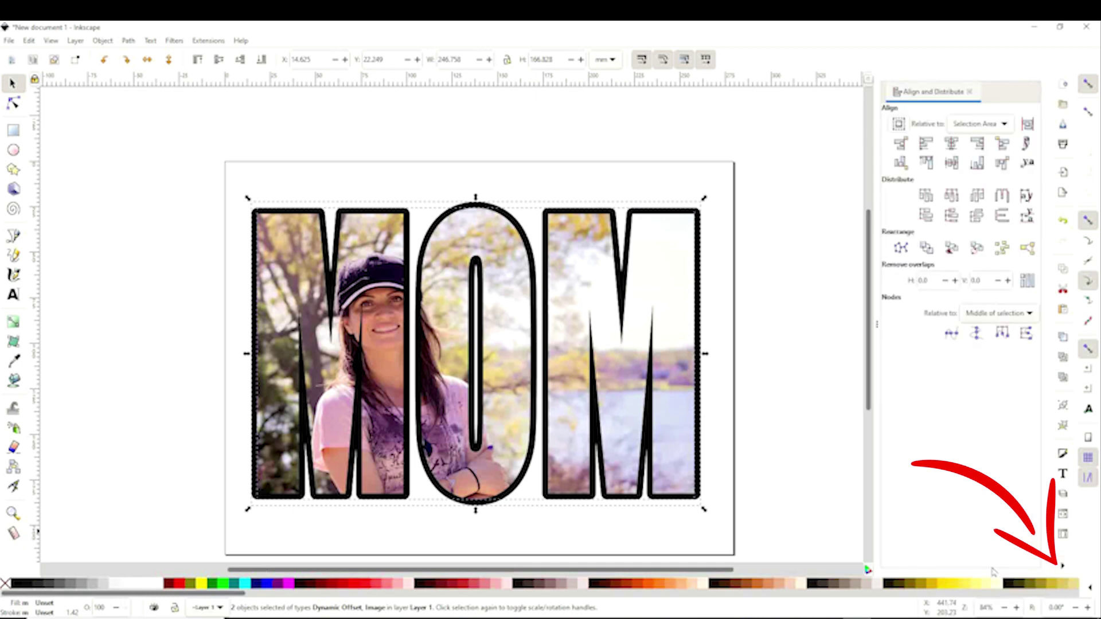
click(951, 145)
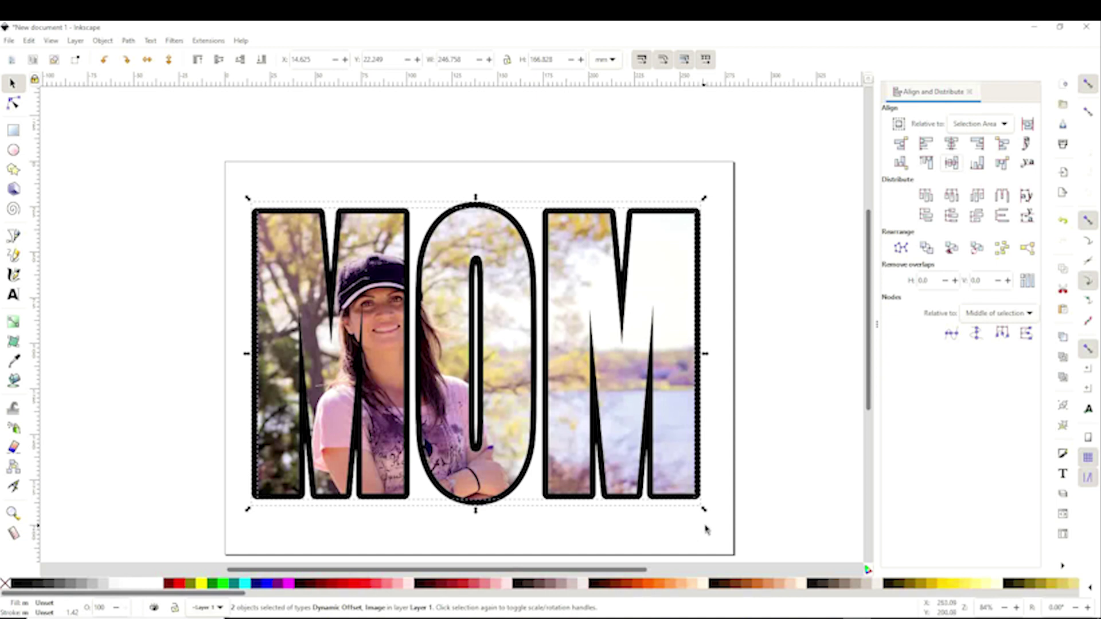
click(104, 41)
click(142, 139)
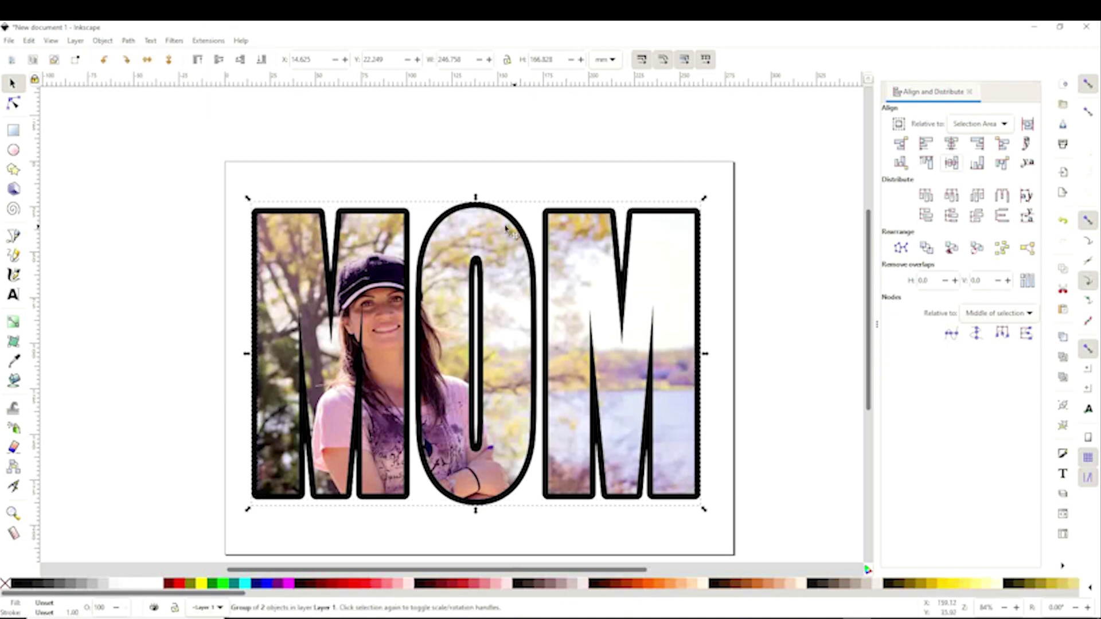
mouse_move(566, 372)
mouse_down()
mouse_move(572, 327)
mouse_move(566, 362)
mouse_move(590, 361)
mouse_move(571, 366)
mouse_up()
Nudge the outlined photo MOM group around the page, then move it off the page to the right
click(751, 342)
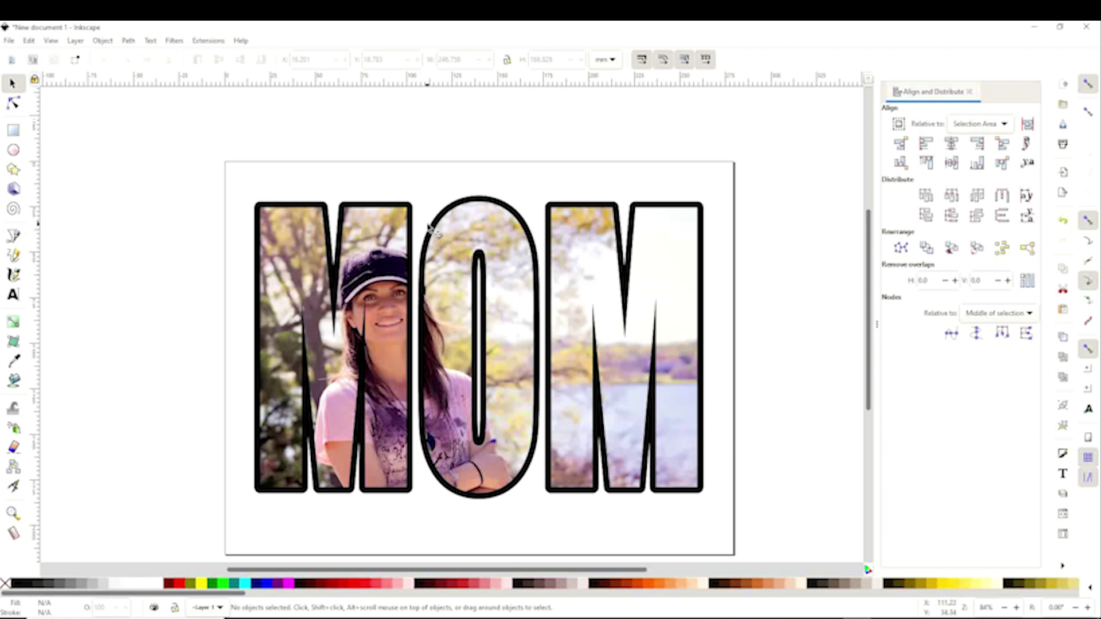
drag(447, 219, 450, 213)
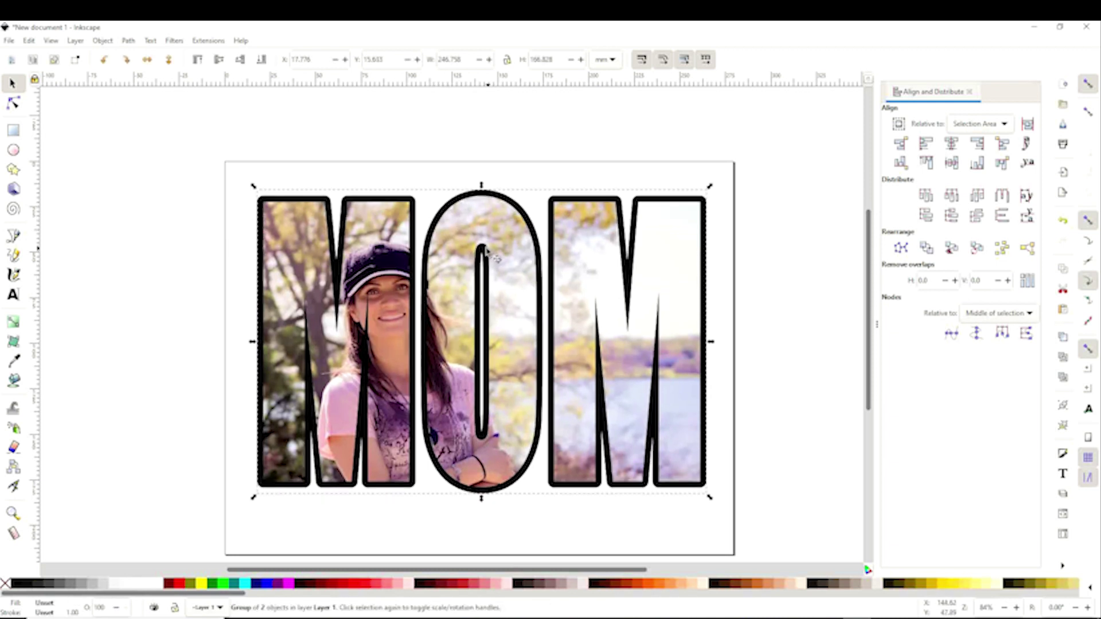
drag(494, 261, 484, 286)
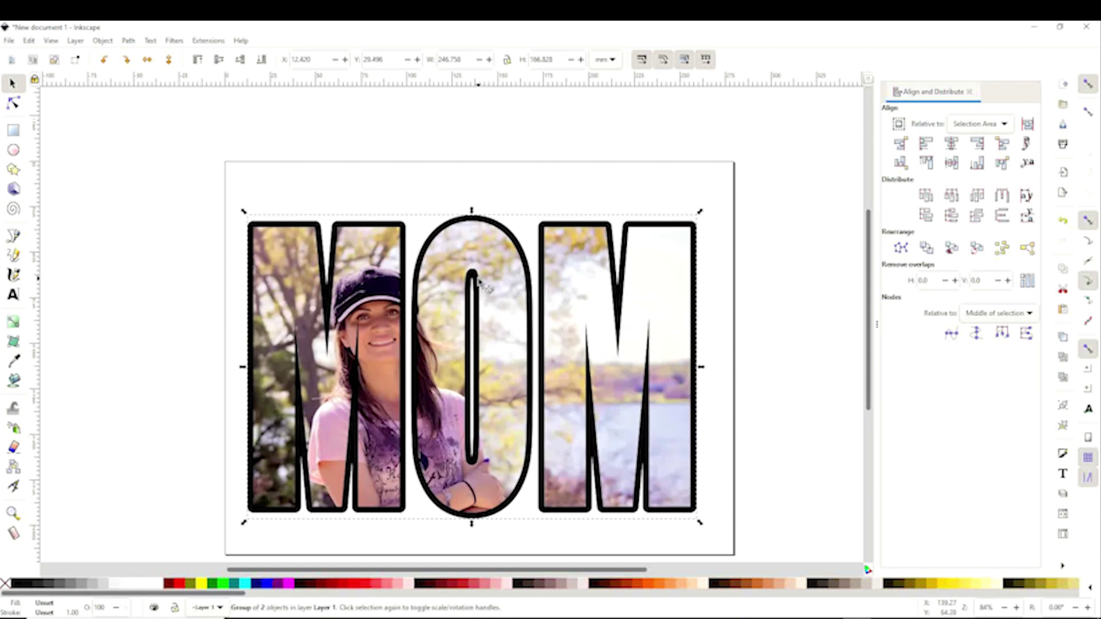
drag(530, 367, 535, 361)
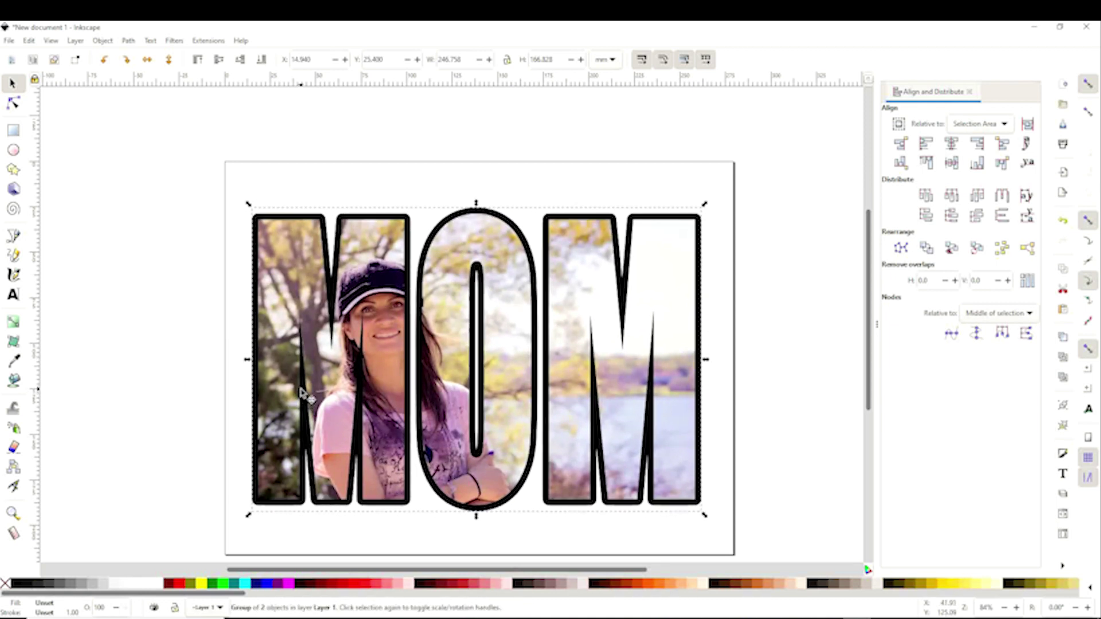
click(157, 306)
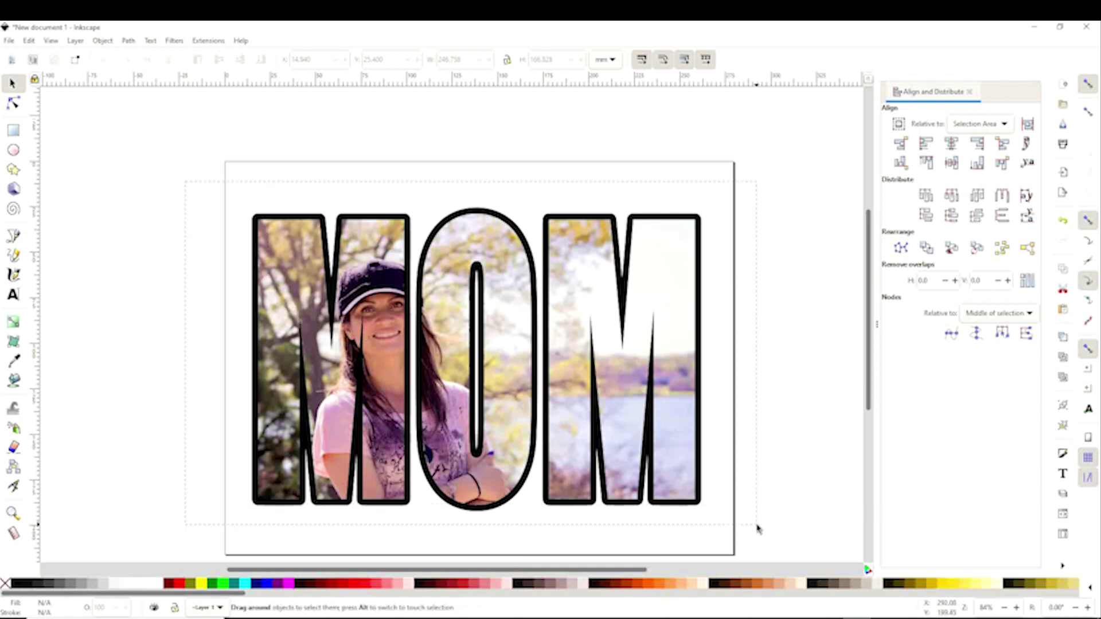
drag(473, 427, 840, 427)
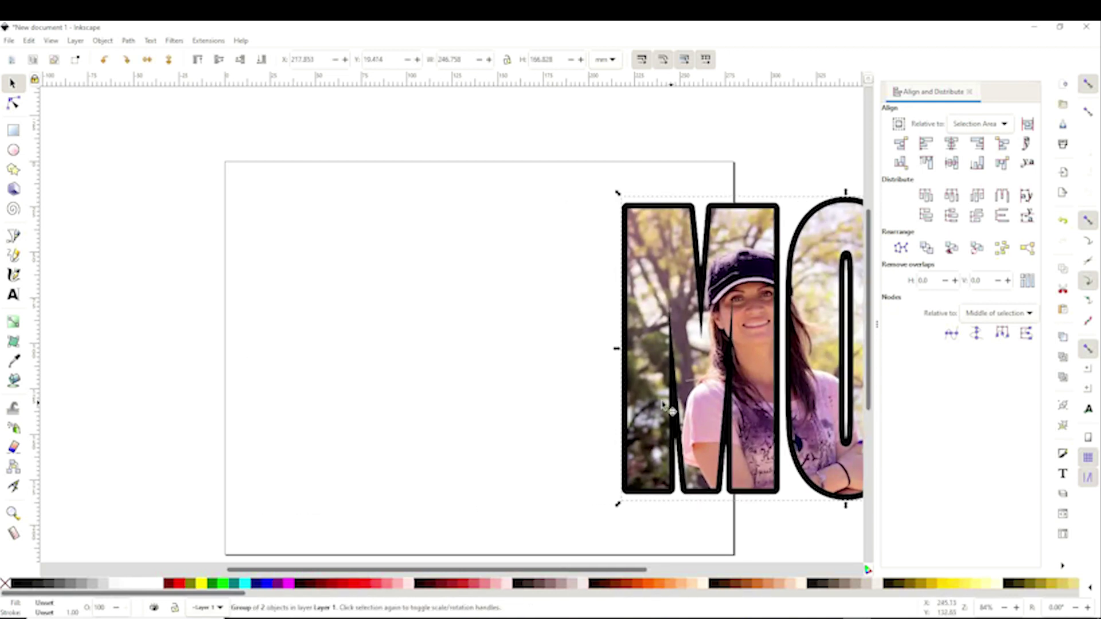
Push the photo MOM group further right and type a new MOM text on the empty page
drag(666, 408, 804, 407)
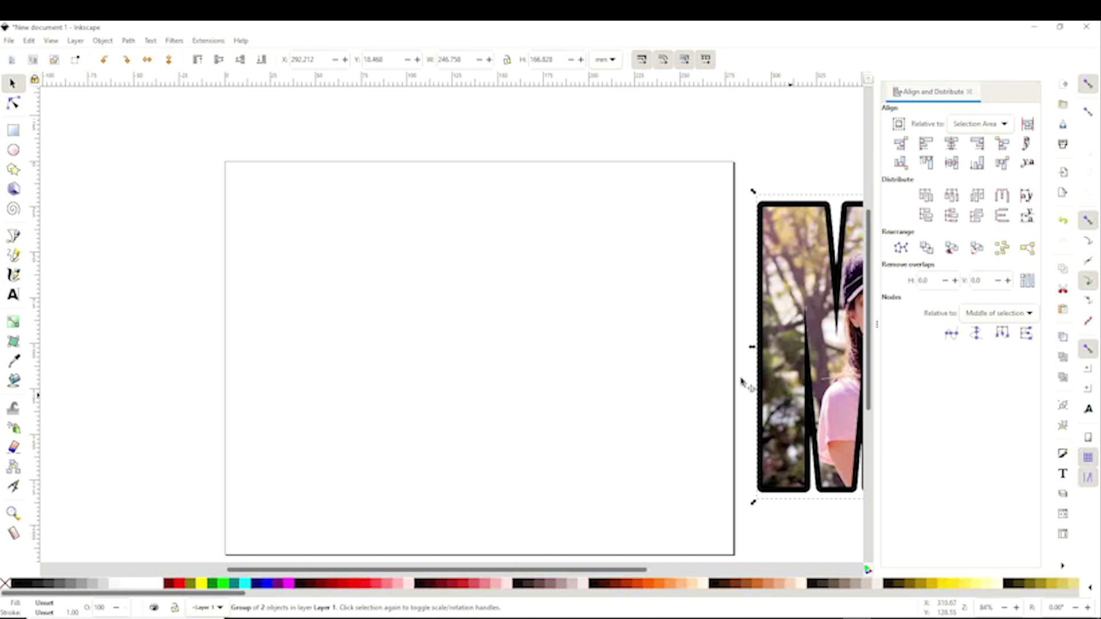
click(71, 311)
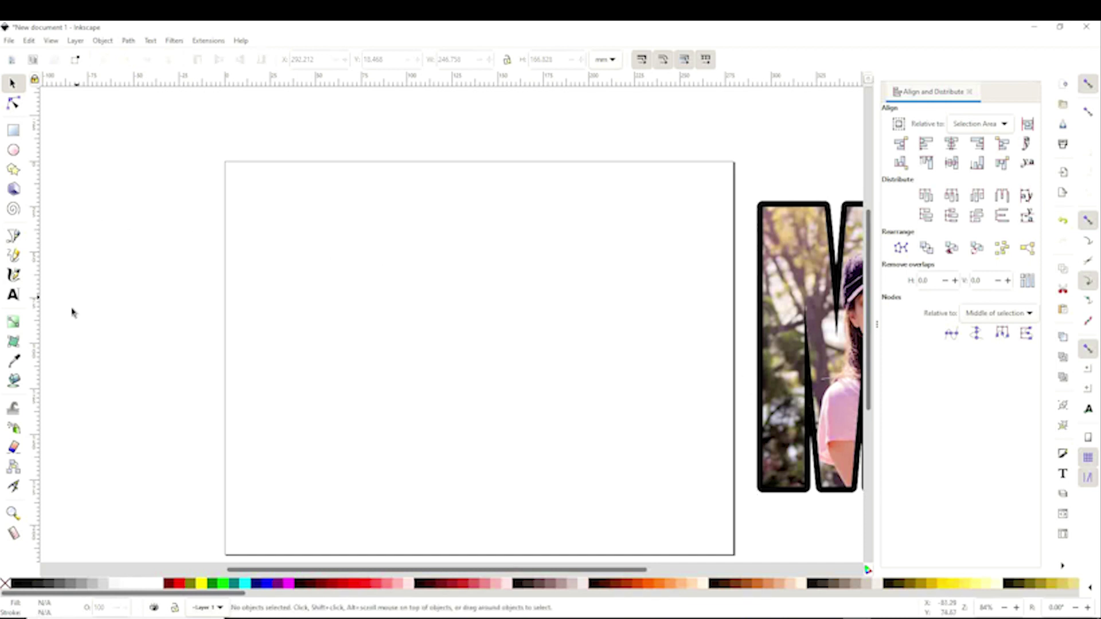
click(13, 294)
click(317, 325)
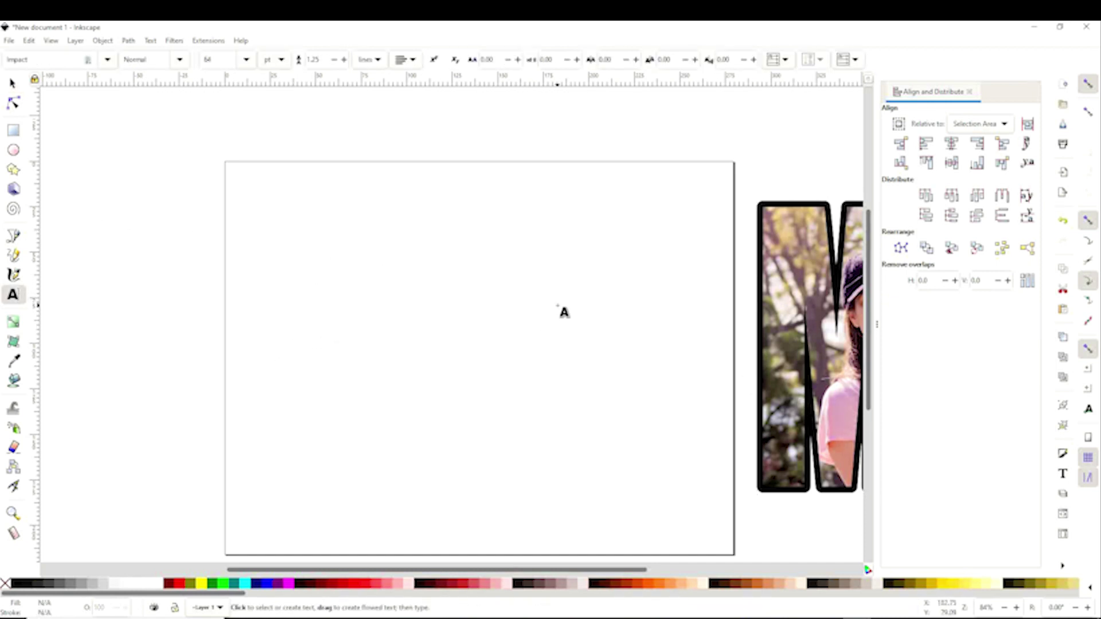
text(MOM)
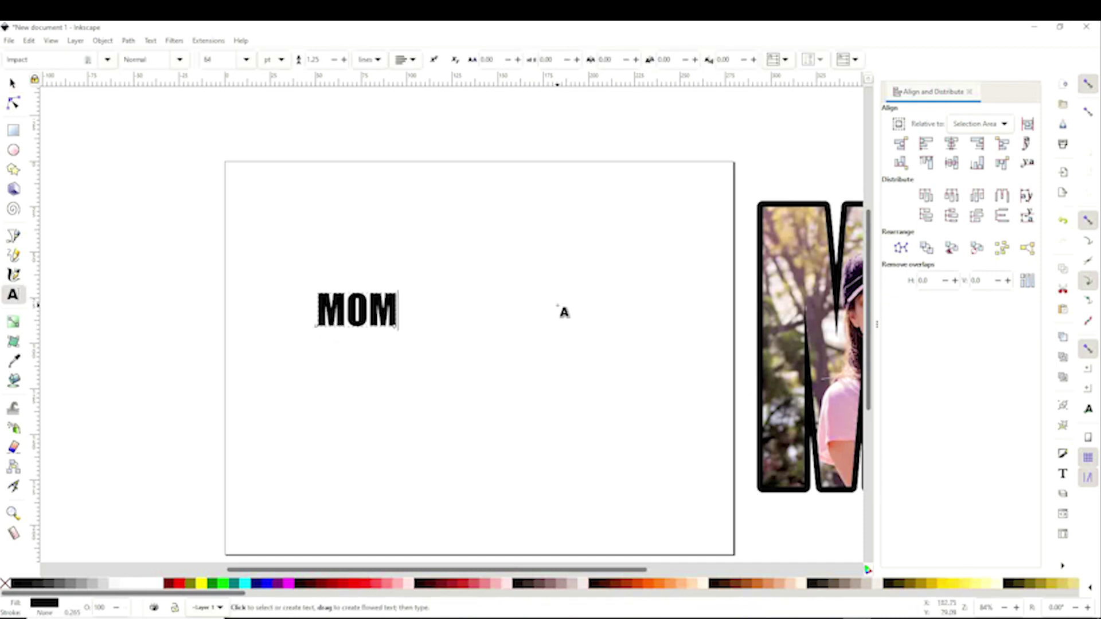
Scale the new MOM text up until it fills most of the page
click(14, 87)
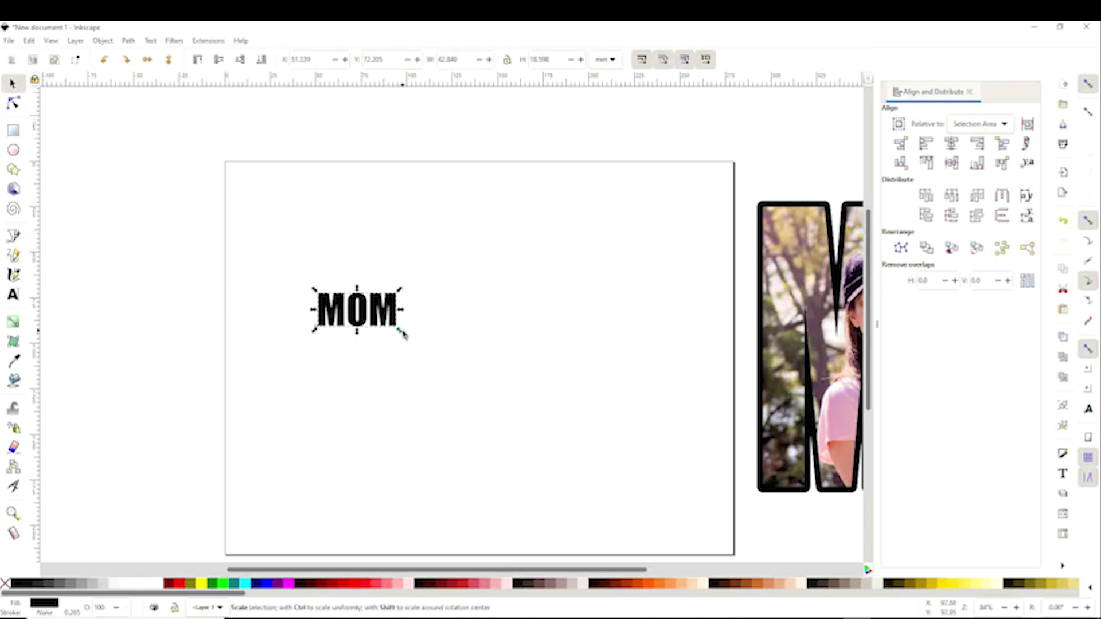
drag(400, 331, 693, 540)
drag(674, 496, 719, 518)
Convert the enlarged MOM text to paths and ungroup it into separate letters
drag(621, 390, 622, 415)
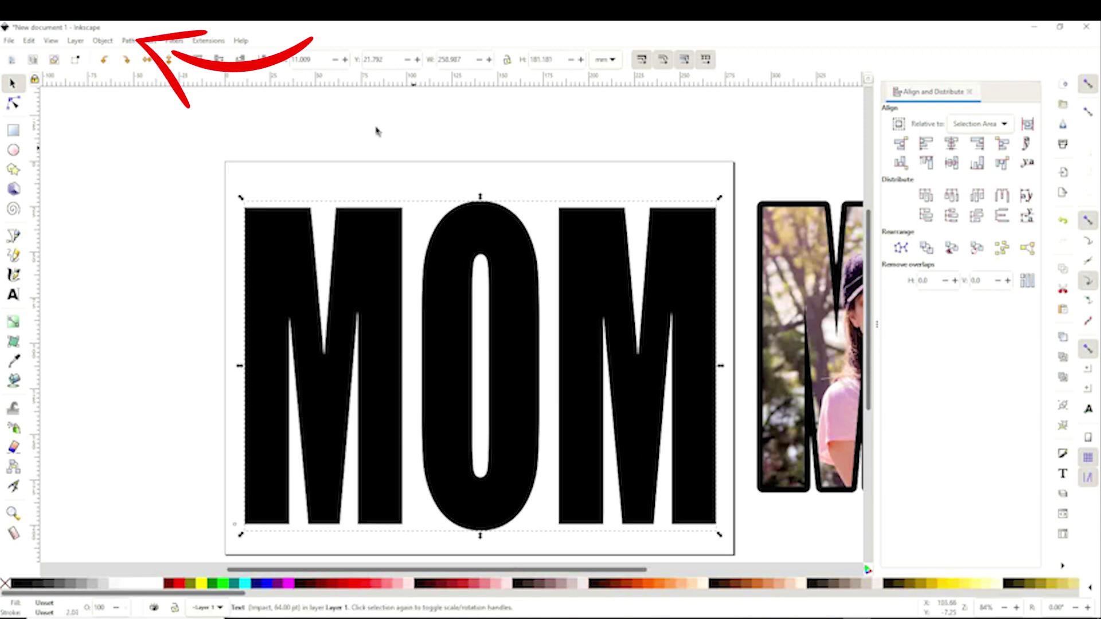
click(127, 43)
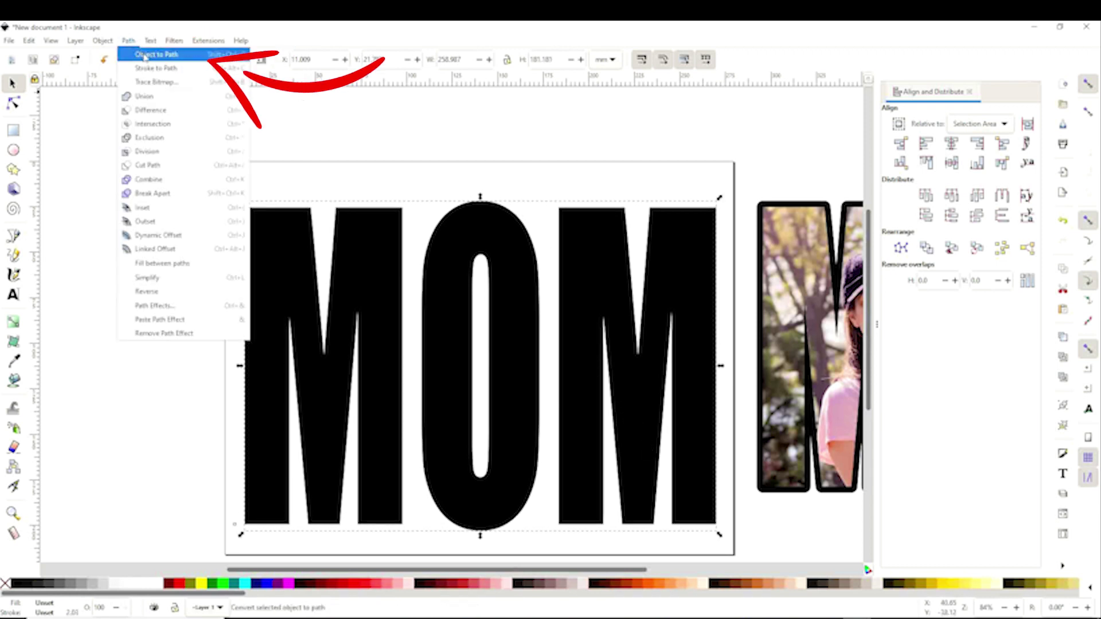
click(146, 54)
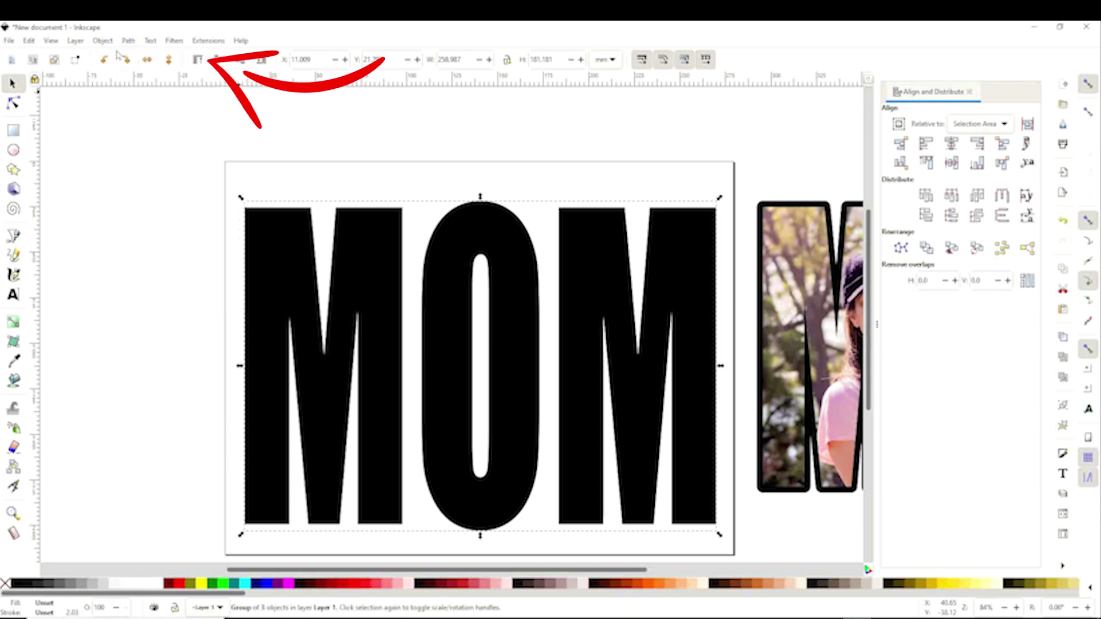
click(102, 40)
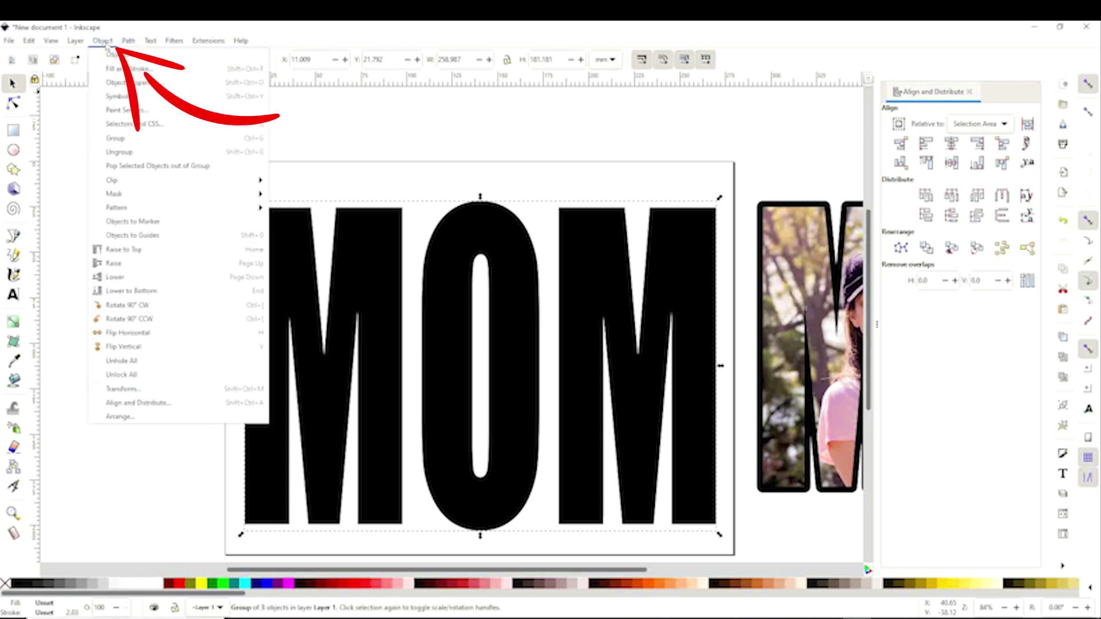
click(134, 155)
Move the last M and the O off the page to the right, leaving the first M in place
click(439, 168)
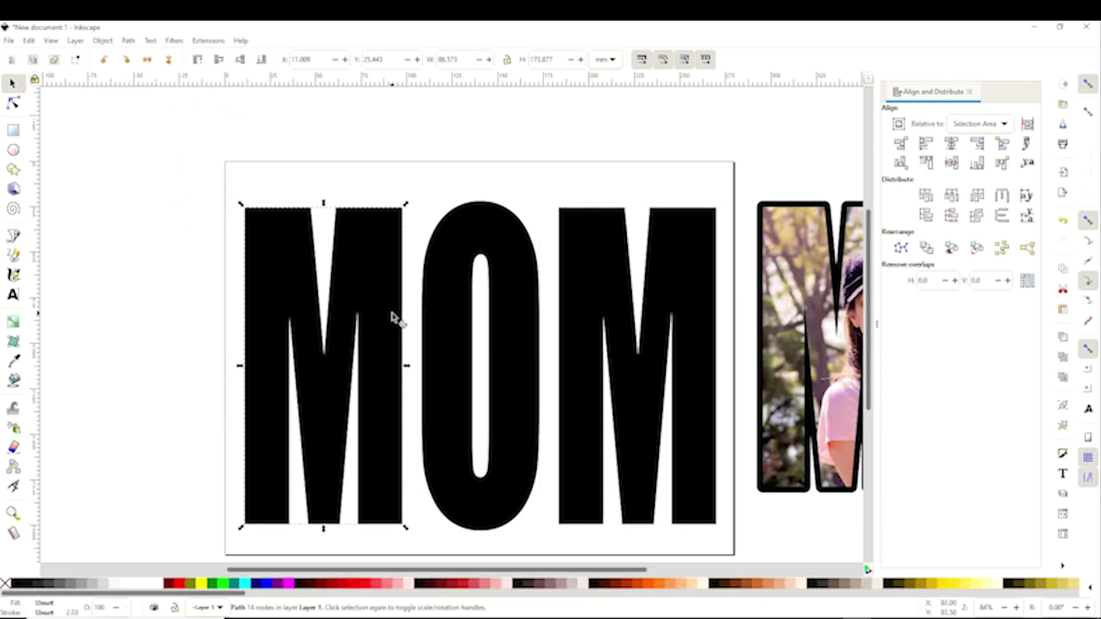
click(490, 336)
mouse_move(386, 339)
mouse_down()
mouse_move(369, 337)
mouse_move(380, 336)
mouse_up()
click(580, 337)
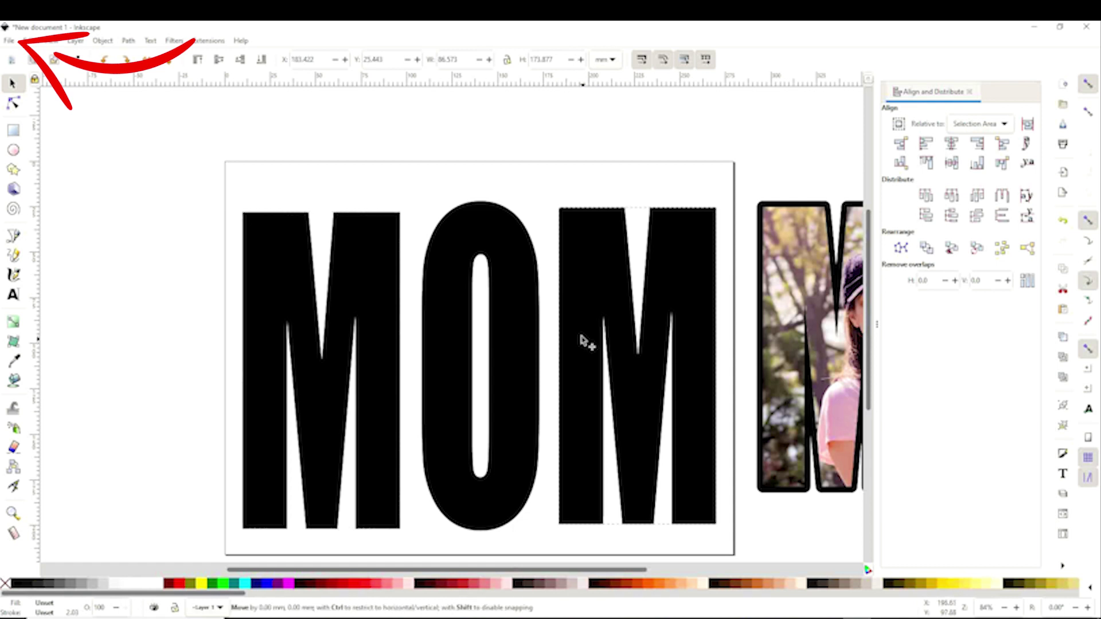
drag(581, 339, 647, 260)
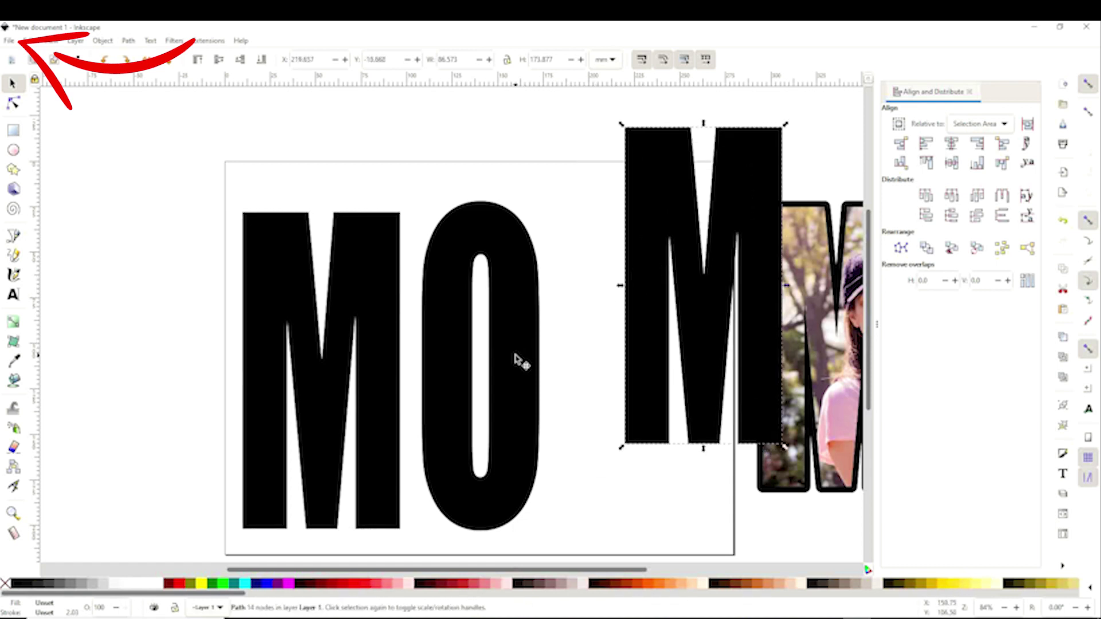
drag(515, 359, 659, 274)
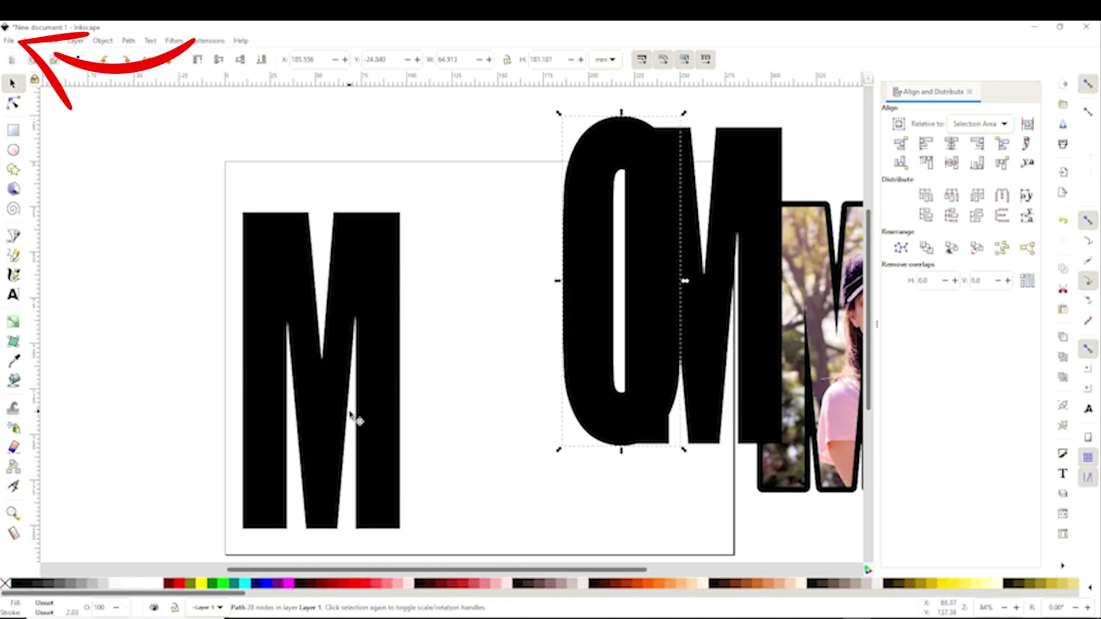
drag(350, 414, 381, 393)
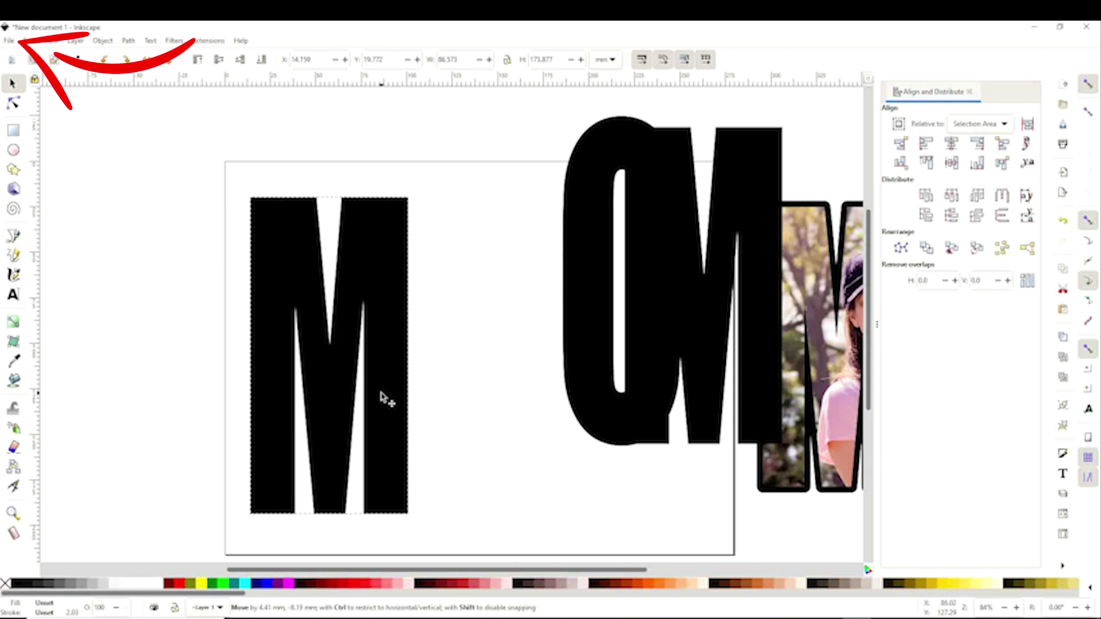
click(462, 366)
click(7, 42)
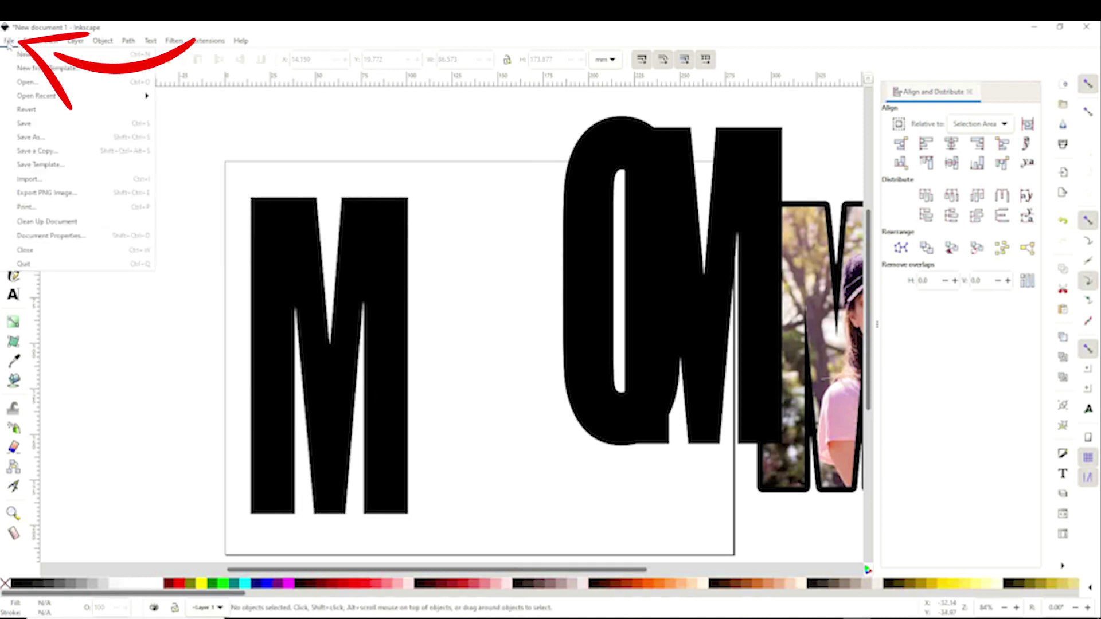
click(42, 180)
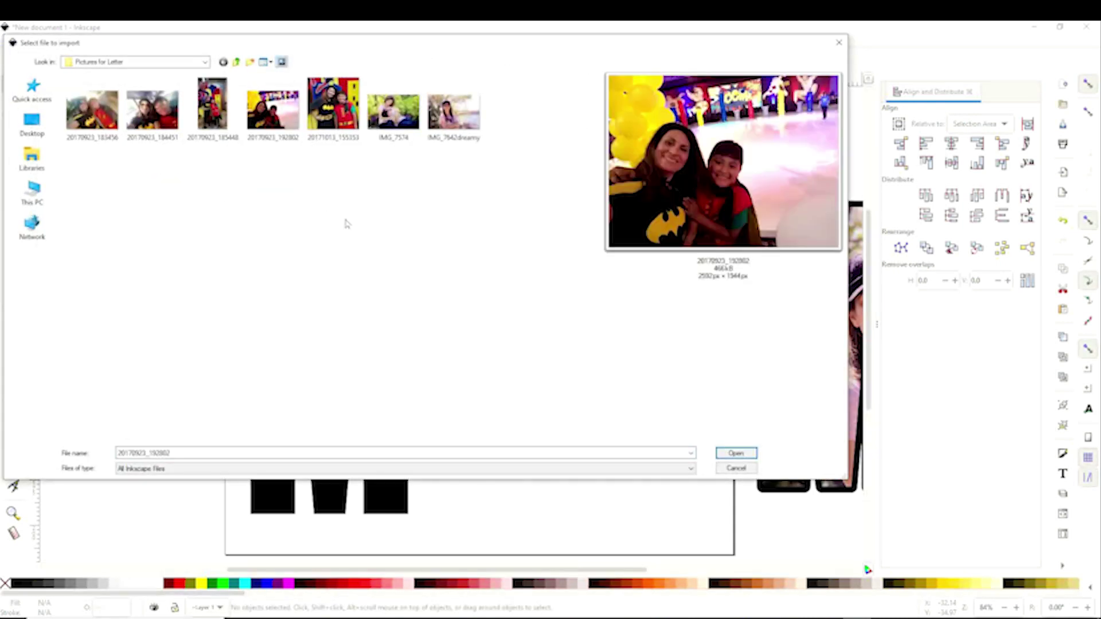
Import and embed the photo 20171013_155353
click(310, 85)
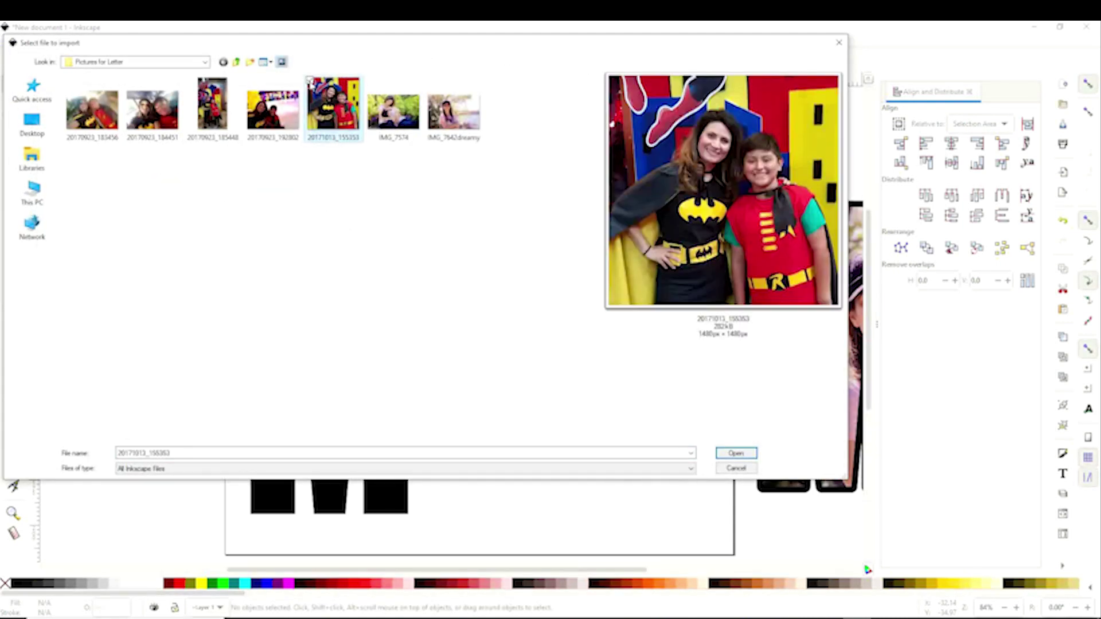
click(737, 454)
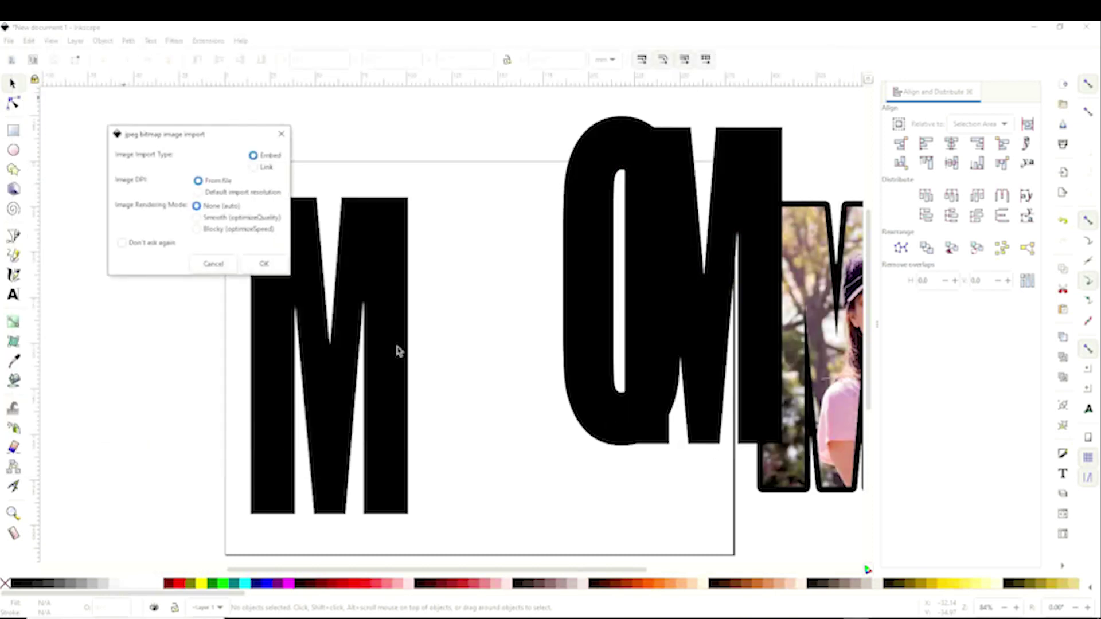
click(269, 266)
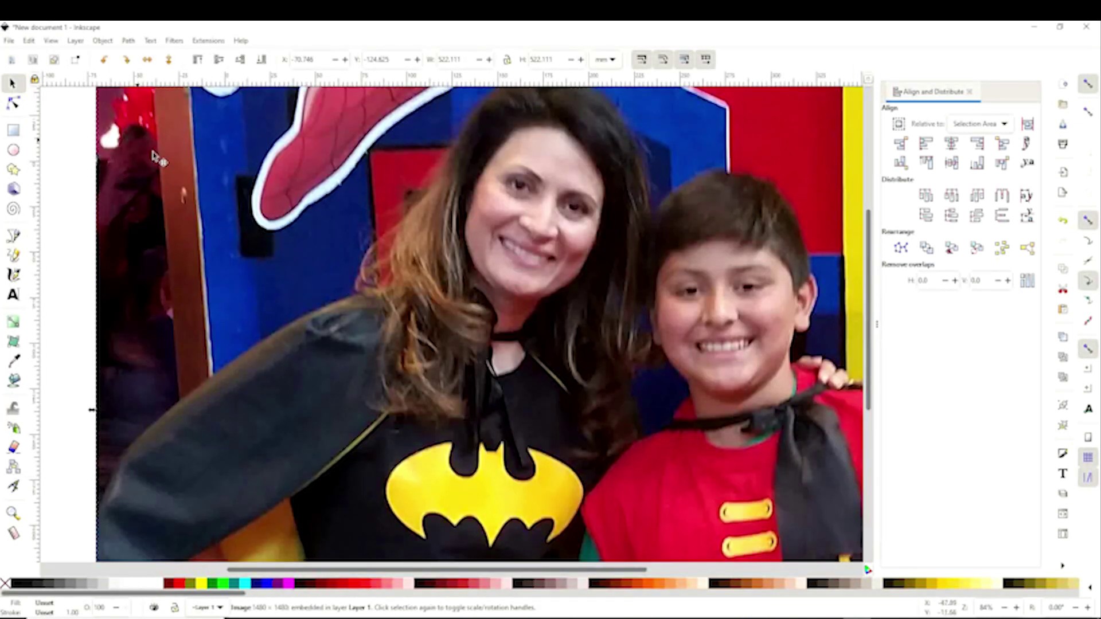
Switch the toolbar units to inches, lock the ratio, and set the photo width to 7
click(613, 60)
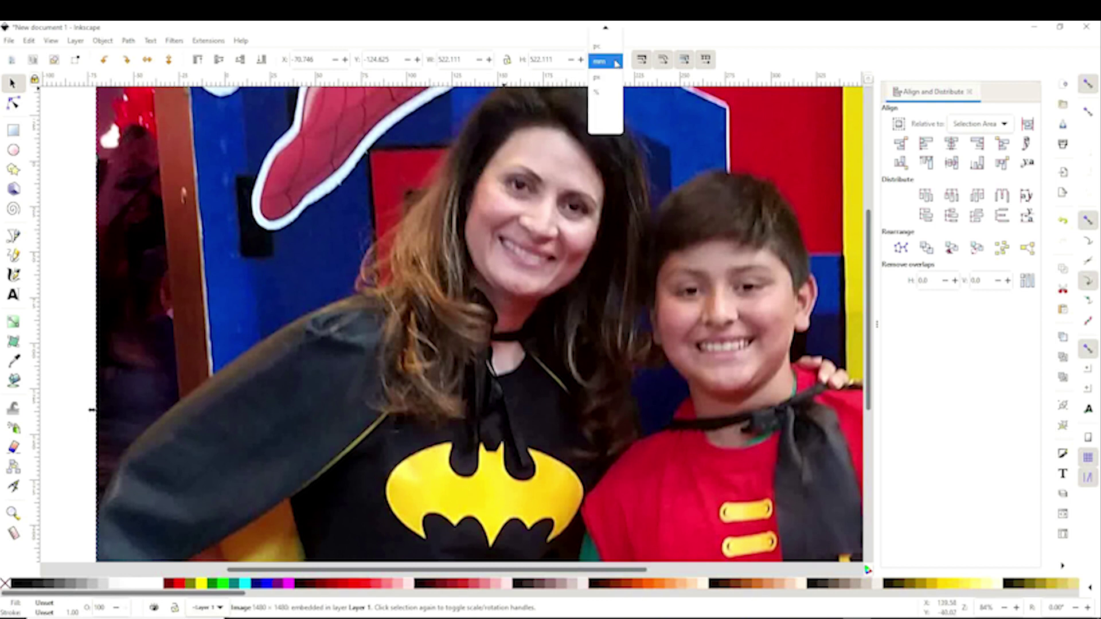
click(609, 62)
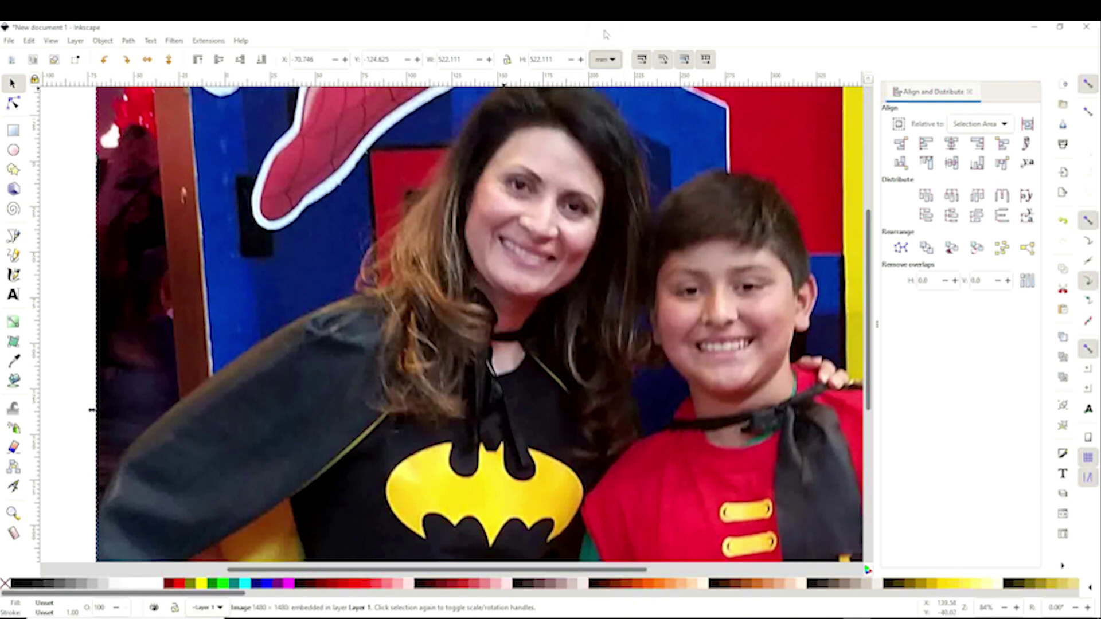
click(612, 66)
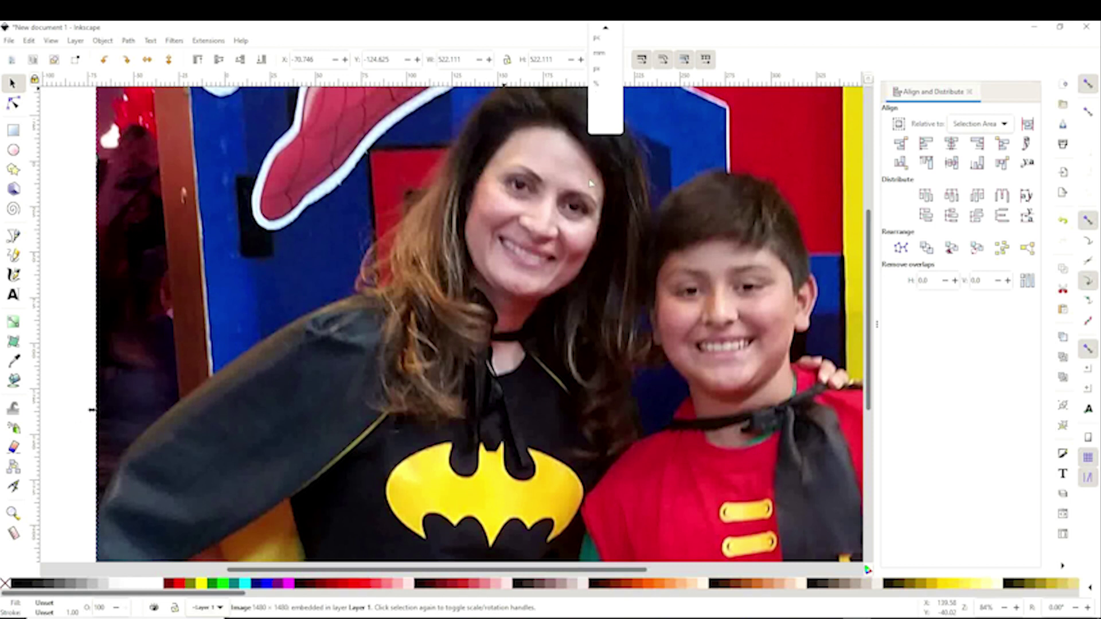
click(608, 60)
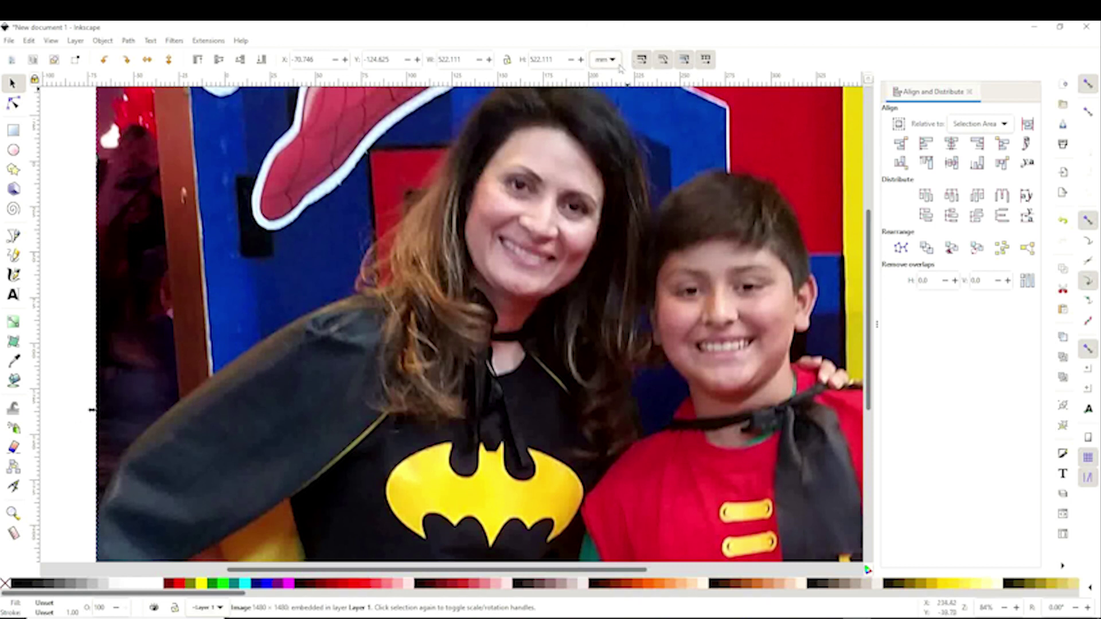
click(609, 61)
click(609, 60)
click(608, 57)
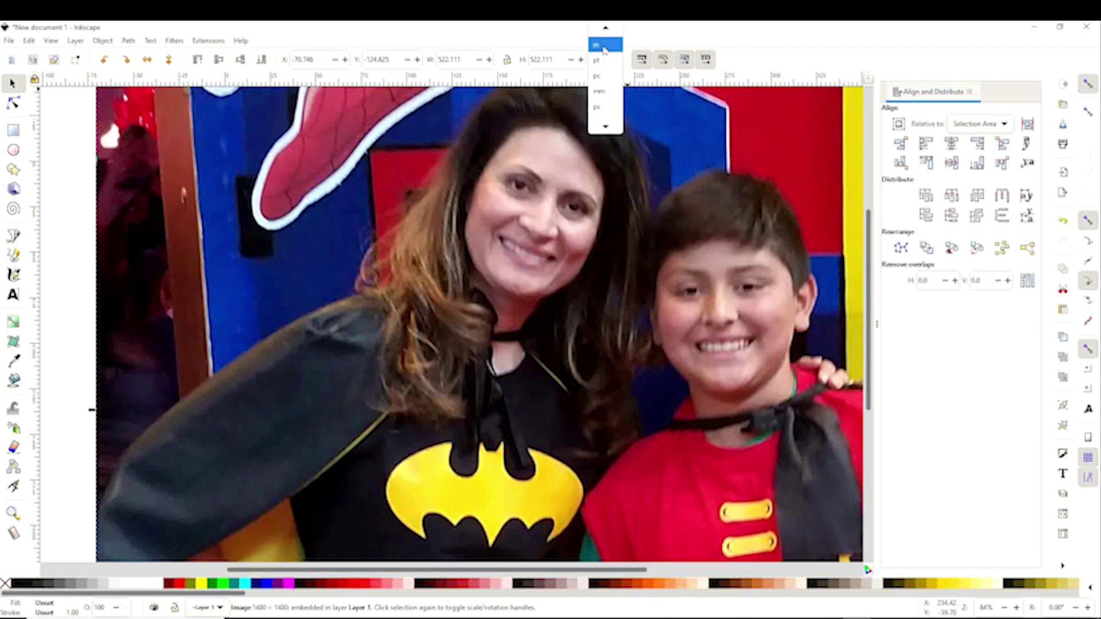
click(604, 46)
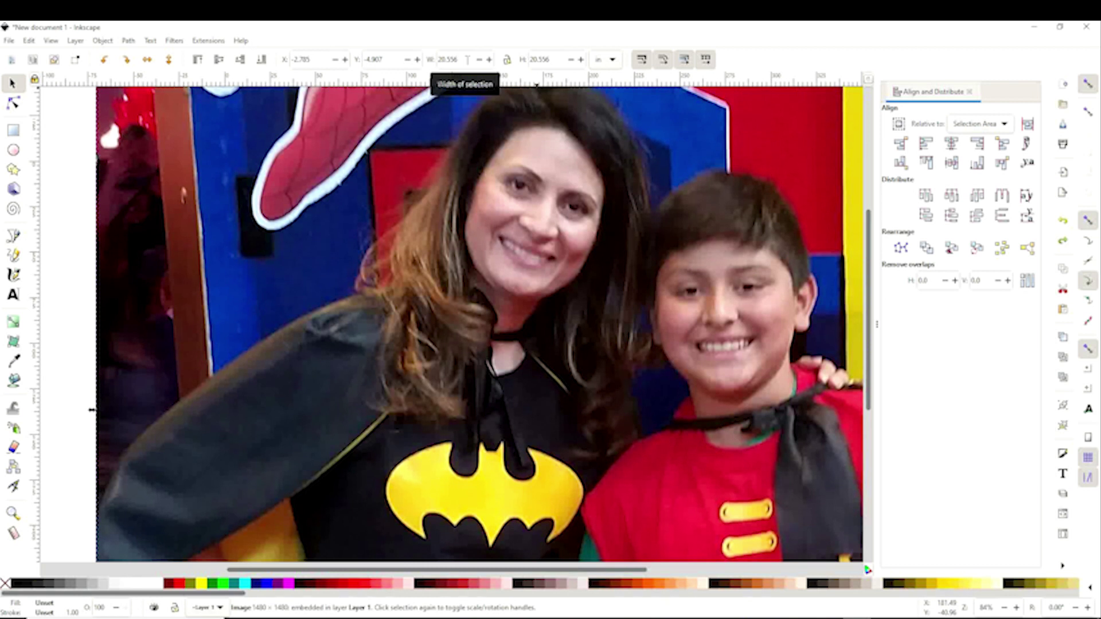
click(508, 63)
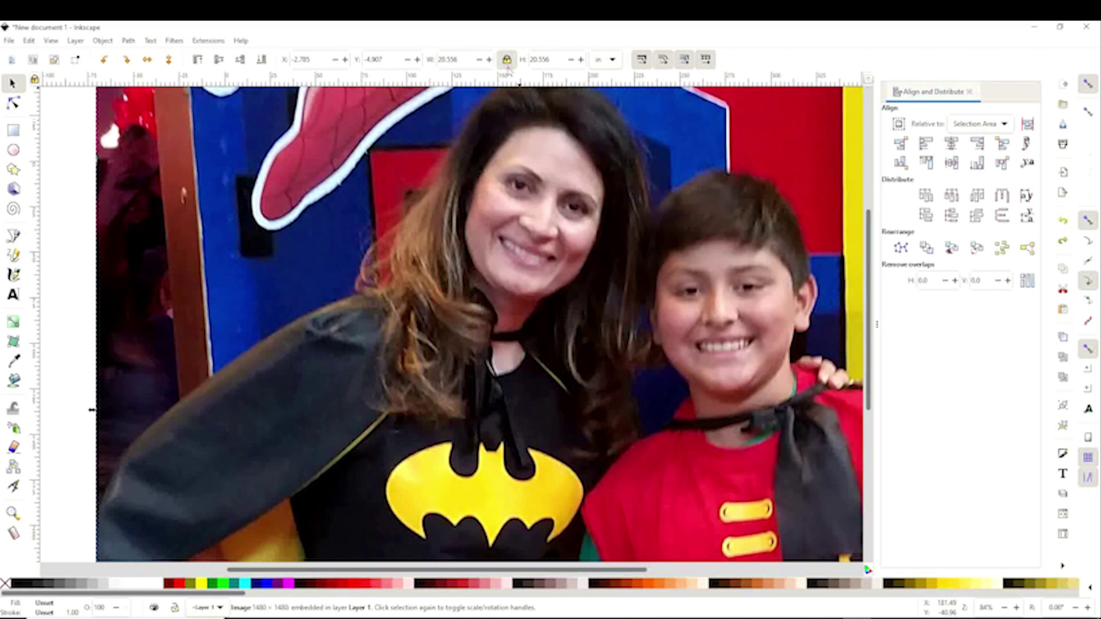
click(453, 59)
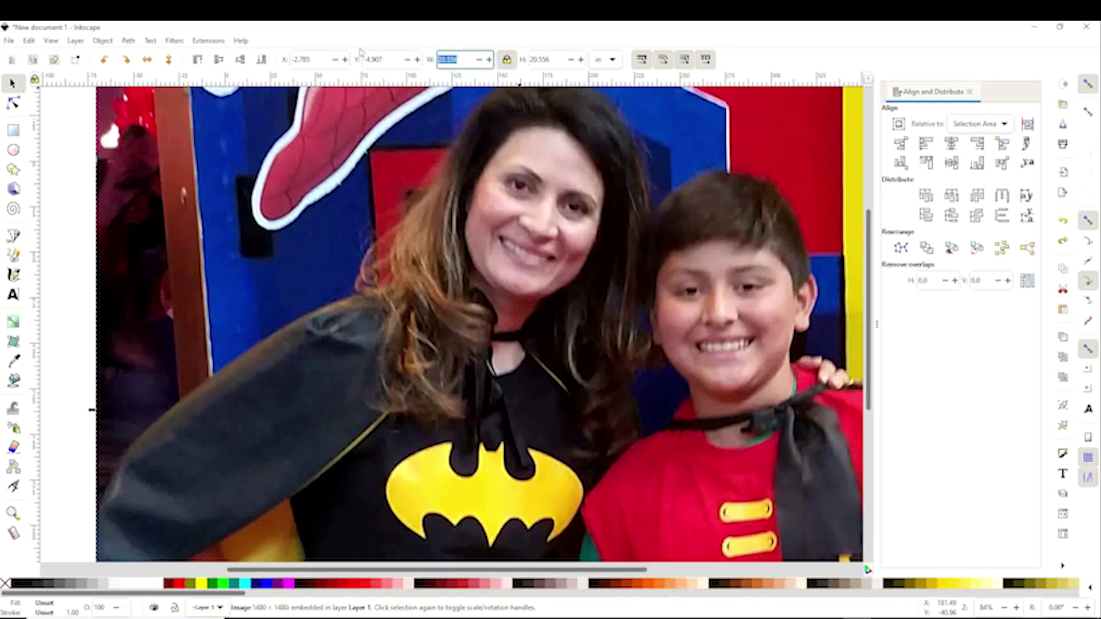
text(7)
key(Return)
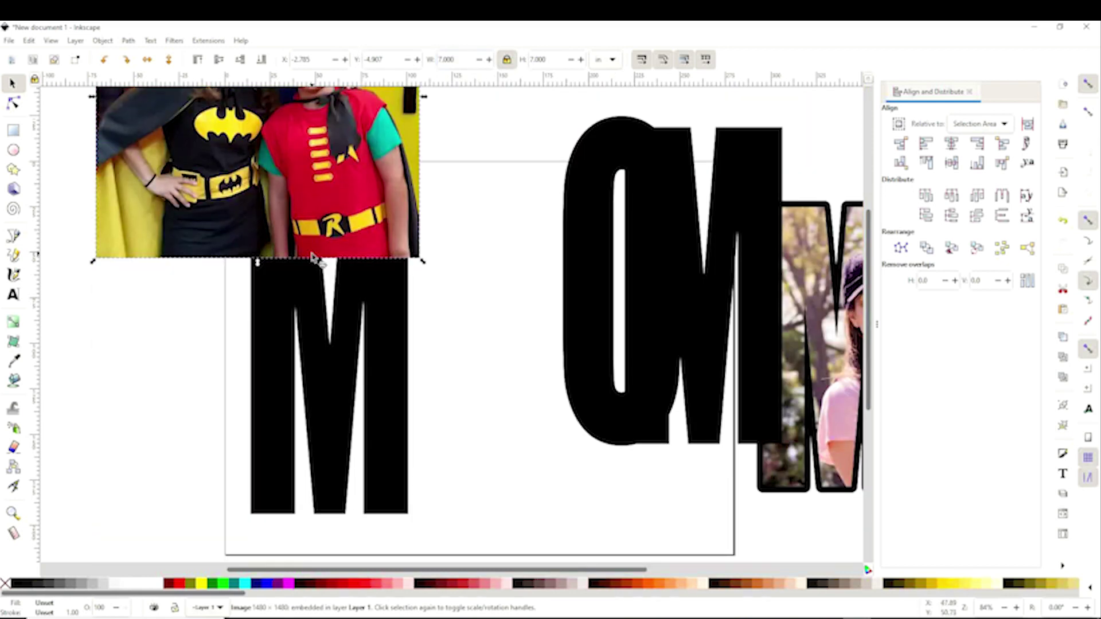
Position the photo over the first M and lower it behind the letter
drag(272, 197, 299, 453)
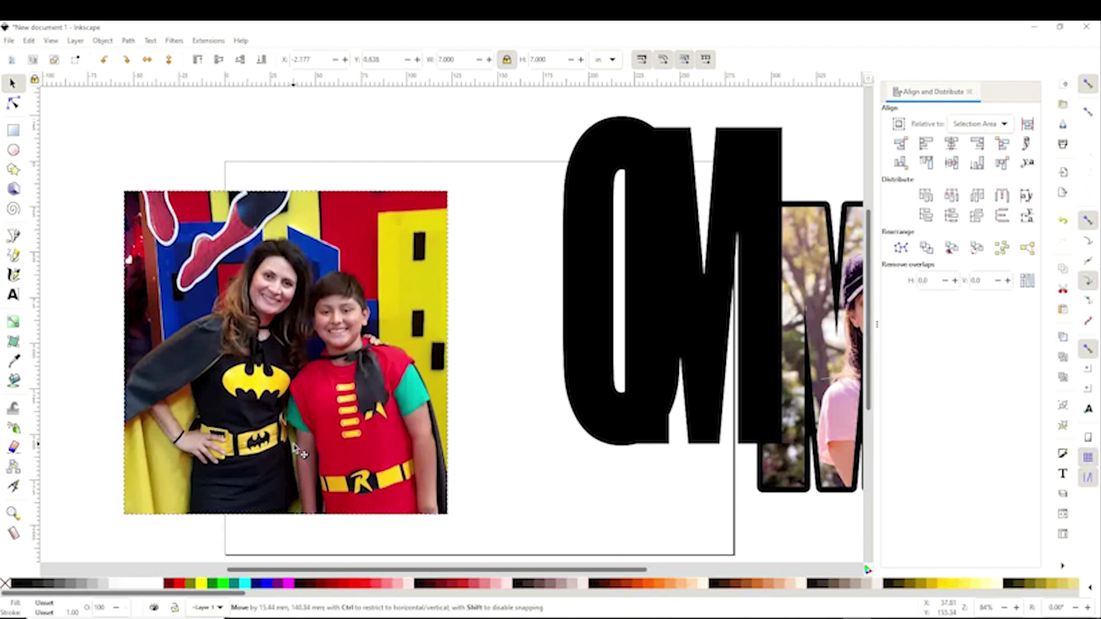
drag(278, 416, 319, 443)
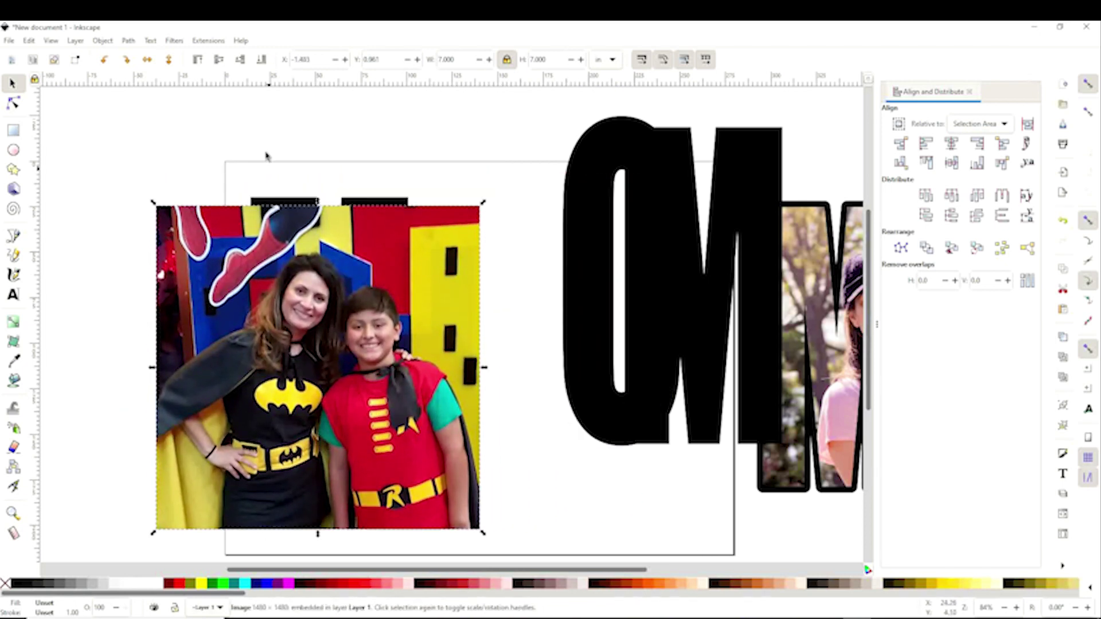
click(262, 60)
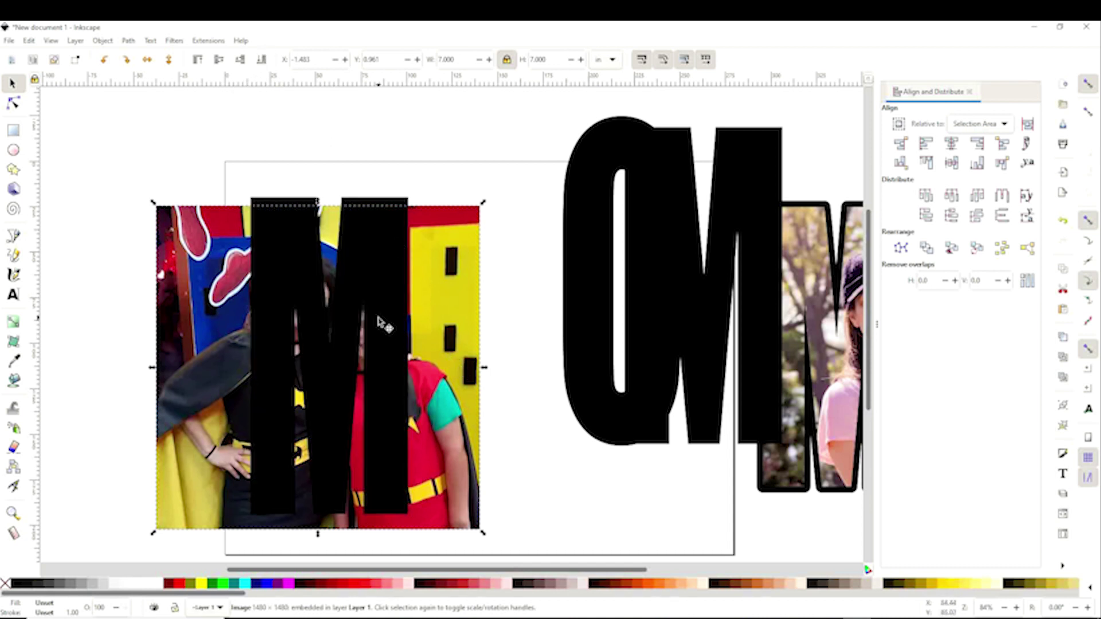
mouse_move(380, 319)
mouse_down()
mouse_move(373, 342)
mouse_move(389, 339)
mouse_up()
Clip the photo to the first M's shape and drag the black O beside it
key(ctrl+a)
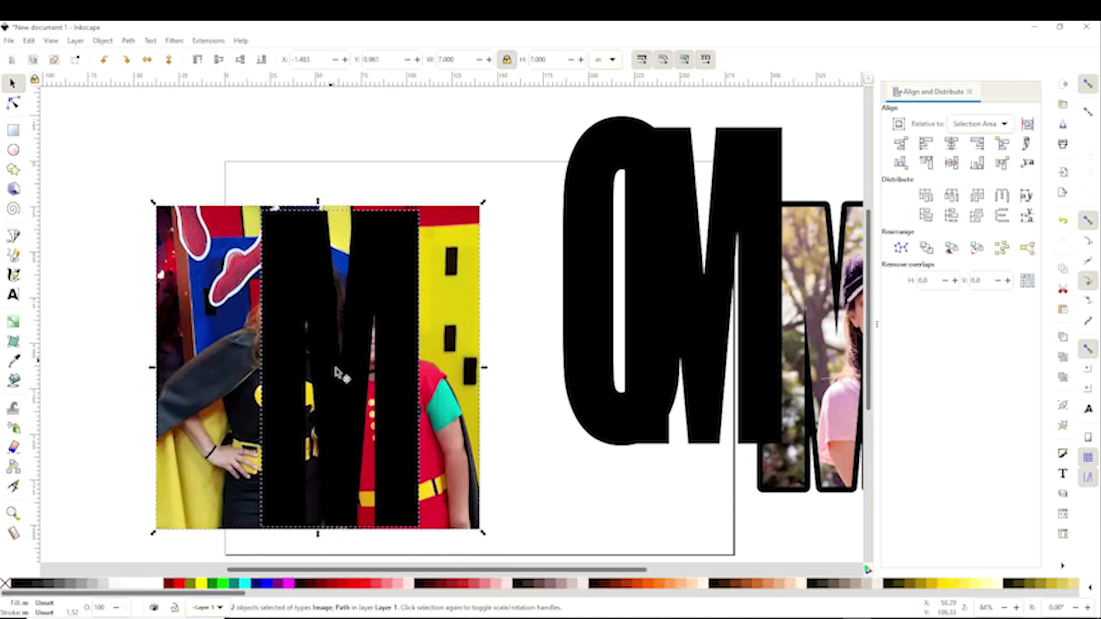
click(103, 41)
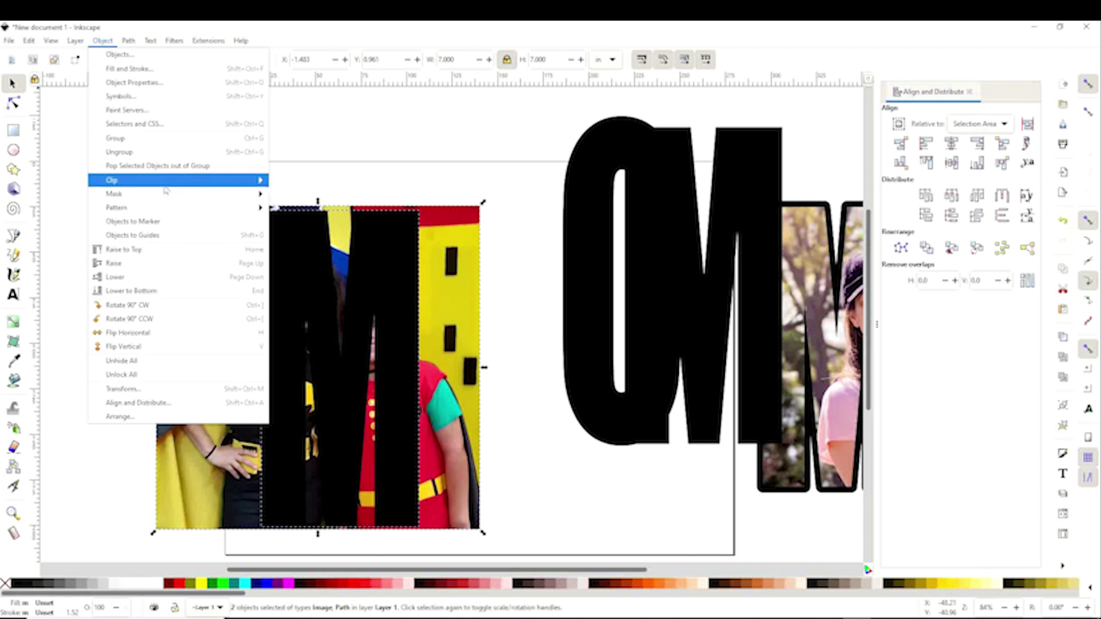
mouse_move(167, 181)
click(288, 181)
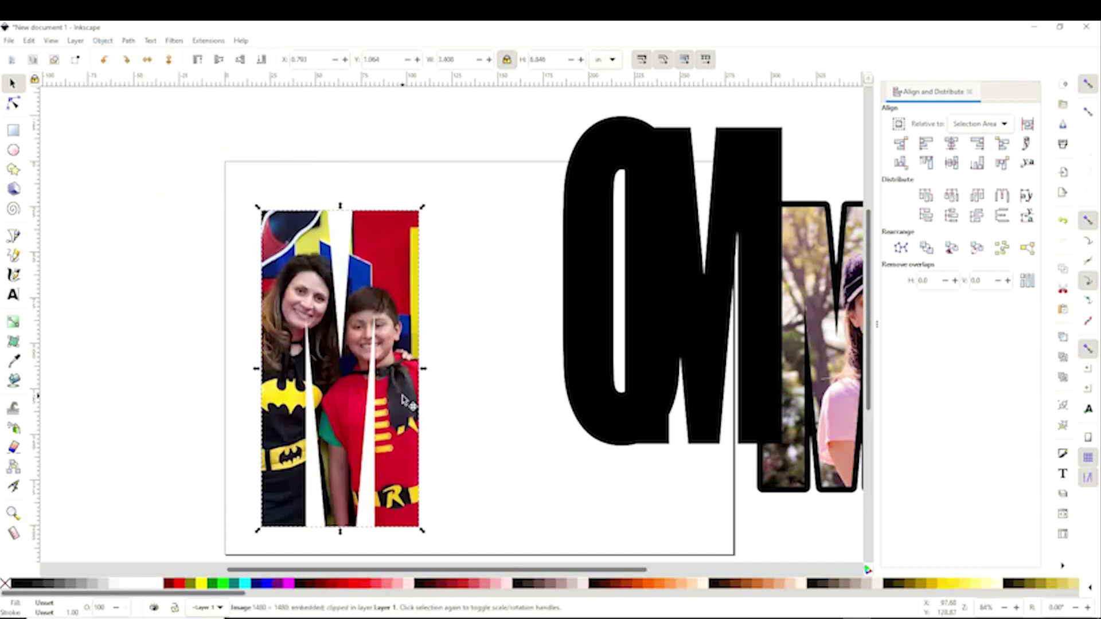
drag(399, 404, 382, 385)
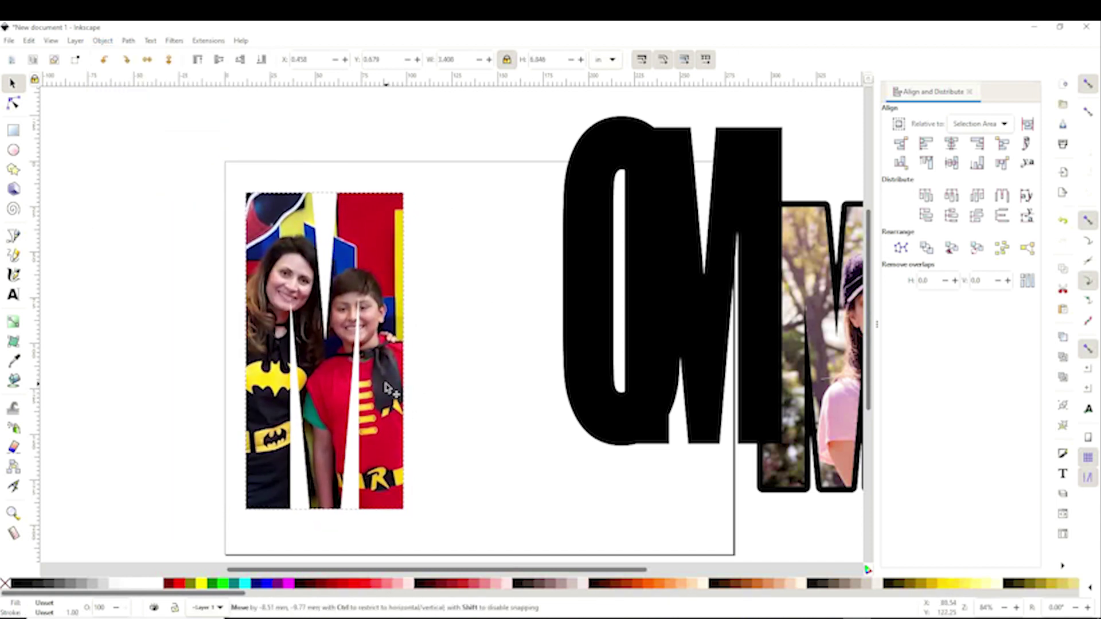
drag(590, 343, 467, 422)
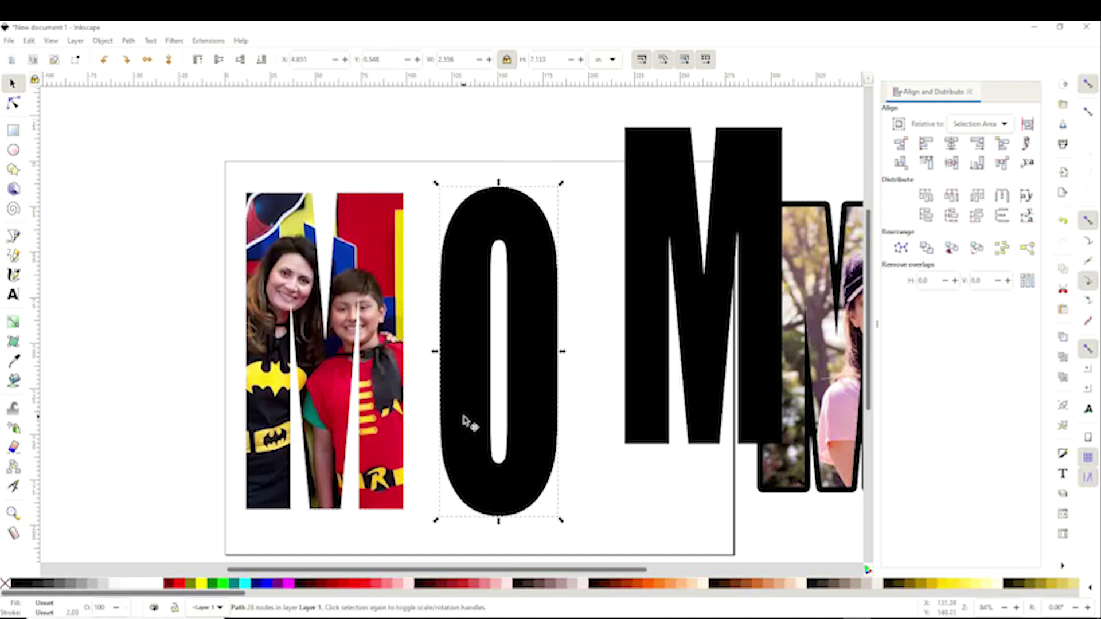
Import and embed another copy of the superhero costume photo
click(8, 40)
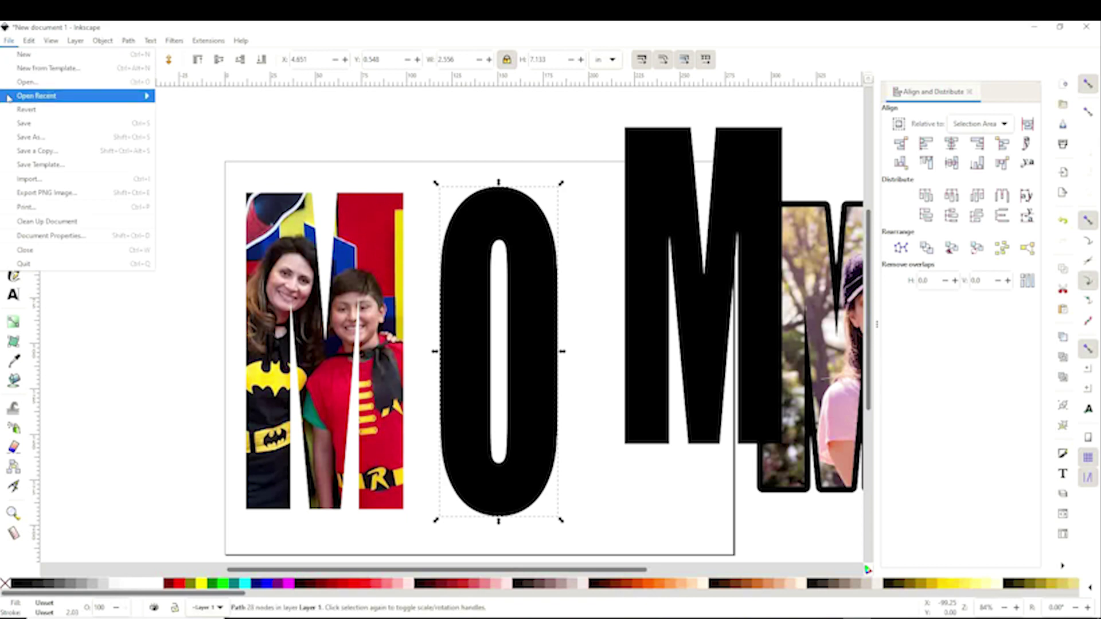
click(47, 187)
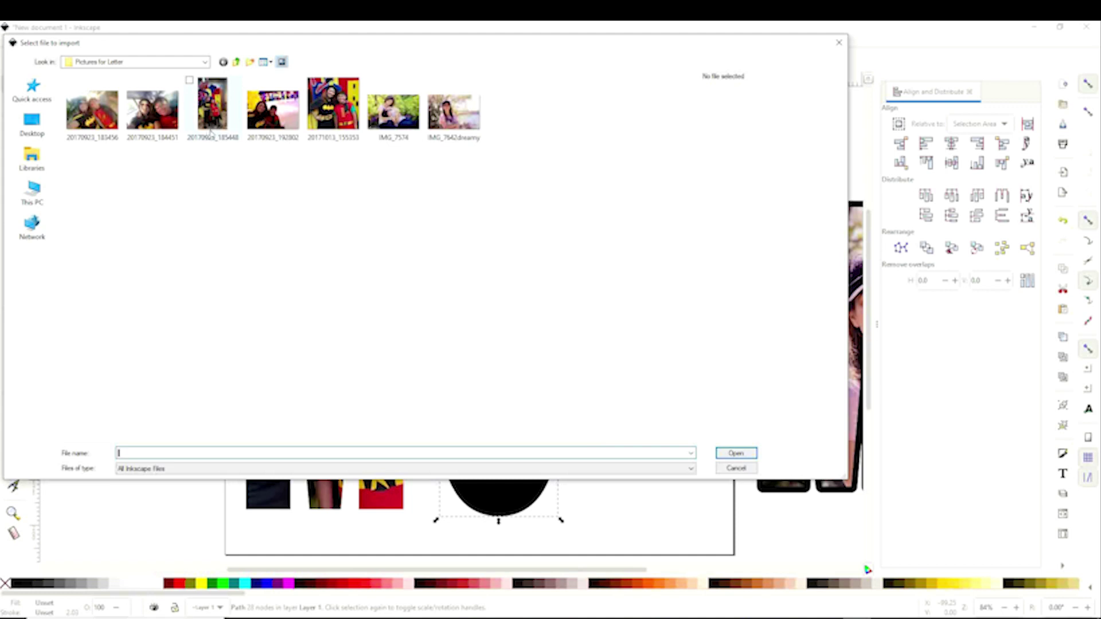
click(325, 123)
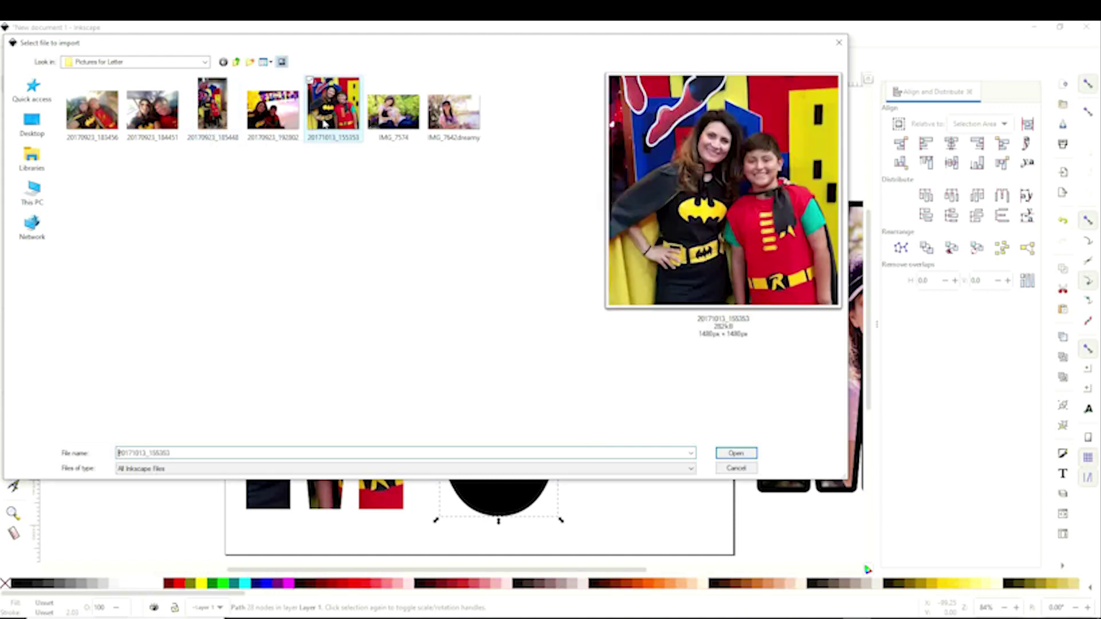
click(738, 455)
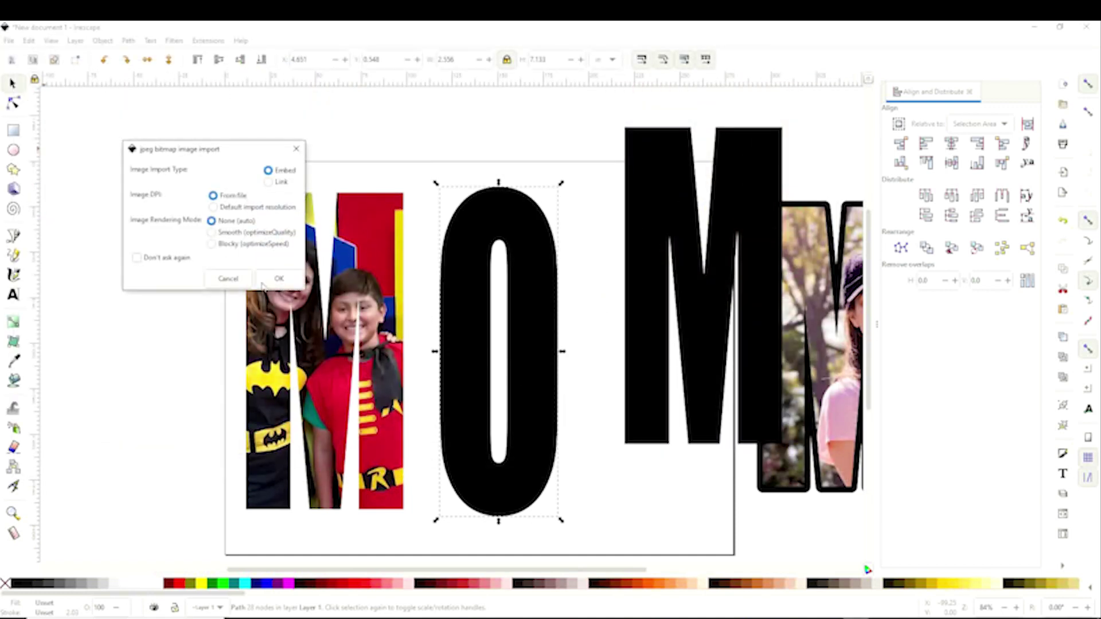
click(271, 281)
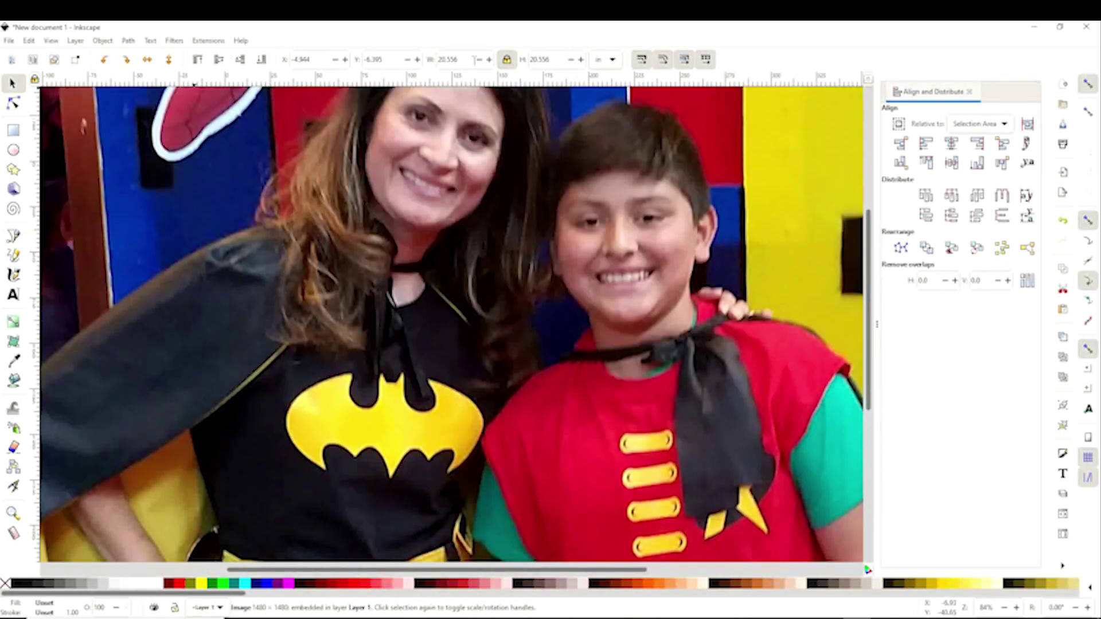
Resize the new photo and position it to cover the O
triple_click(453, 59)
key(Return)
drag(232, 293, 56, 281)
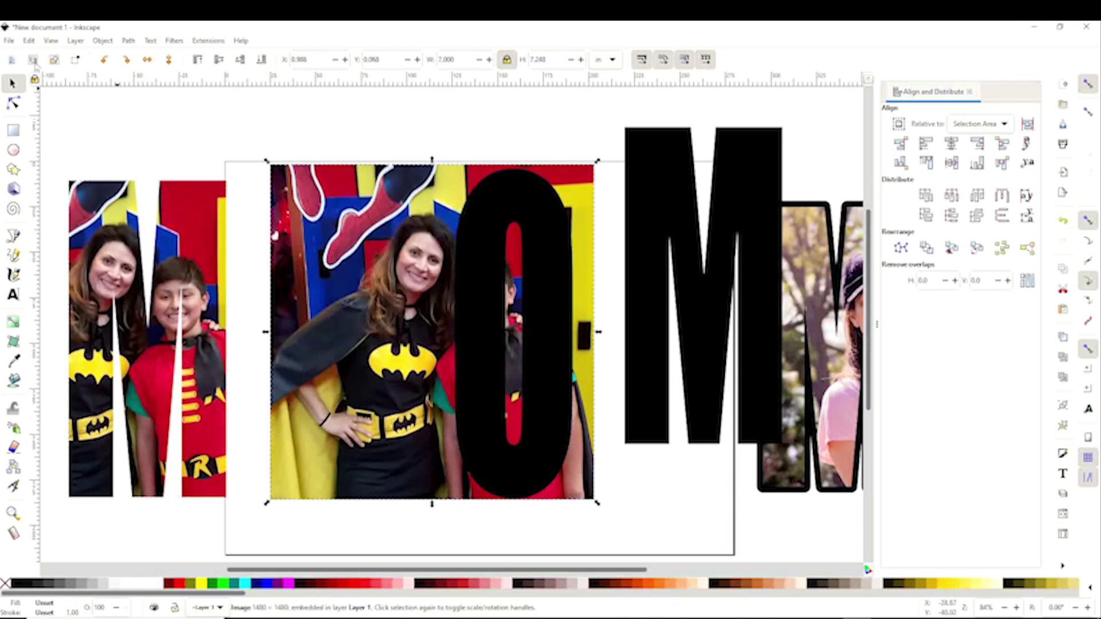
click(126, 59)
click(103, 59)
drag(597, 504, 614, 520)
drag(571, 499, 559, 485)
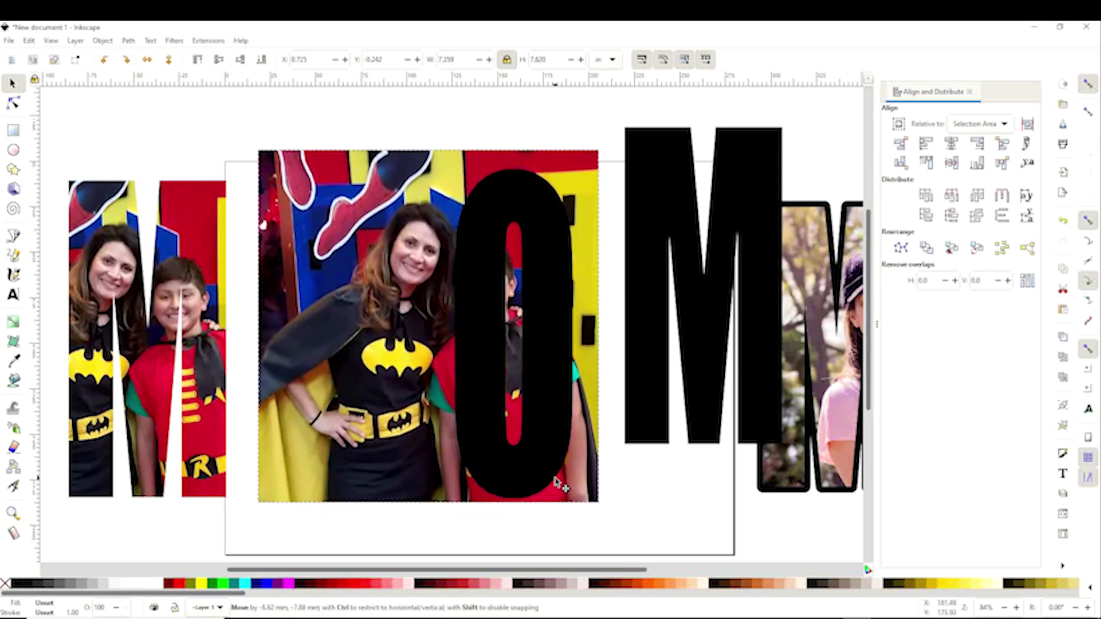
Clip the photo to the O shape and move the black M onto the page
click(102, 40)
click(189, 109)
drag(536, 387, 527, 387)
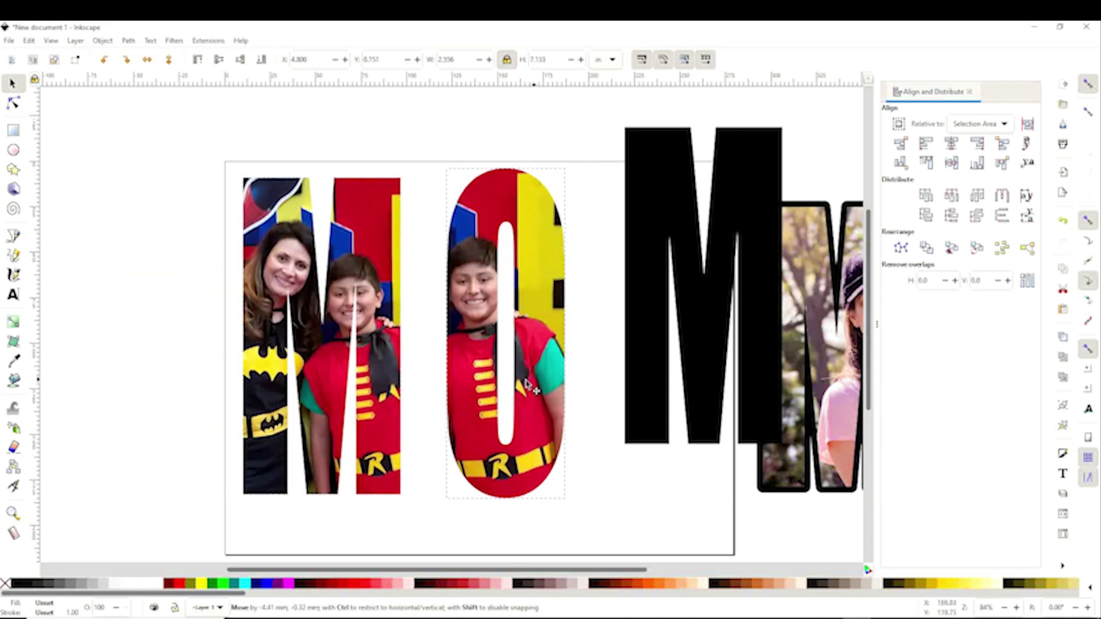
drag(699, 353, 573, 359)
click(9, 41)
Import and embed another superhero photo and set its width to 7
click(42, 177)
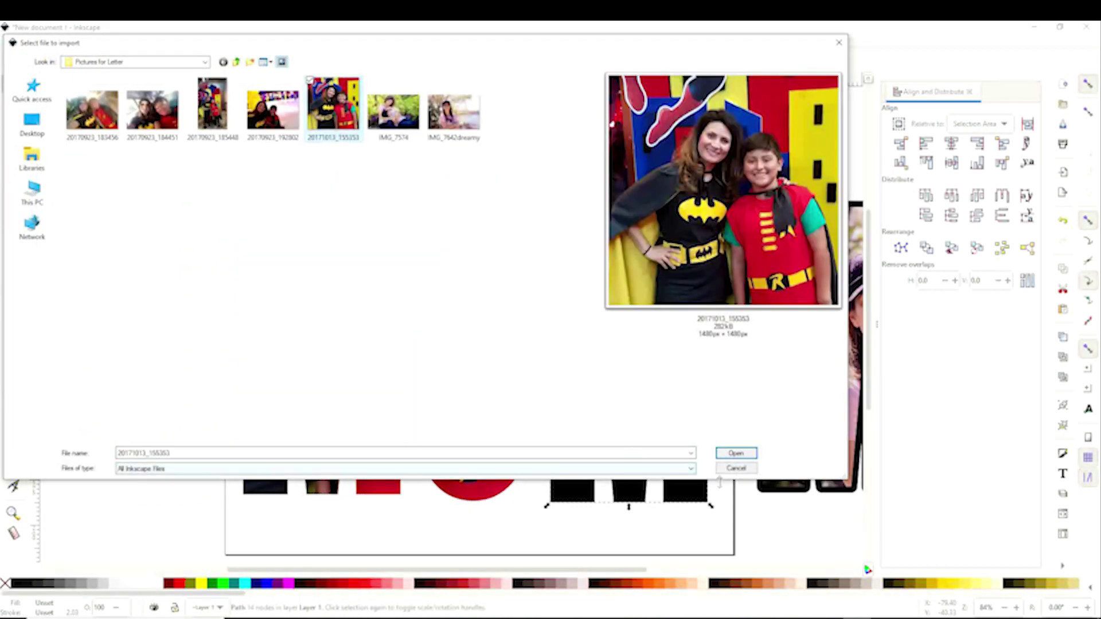
click(736, 453)
click(296, 292)
triple_click(447, 60)
text(7)
key(Return)
Place the photo behind the last M and clip it to the letter's shape
drag(401, 241, 688, 327)
drag(470, 326, 286, 327)
drag(550, 327, 579, 326)
drag(665, 330, 570, 328)
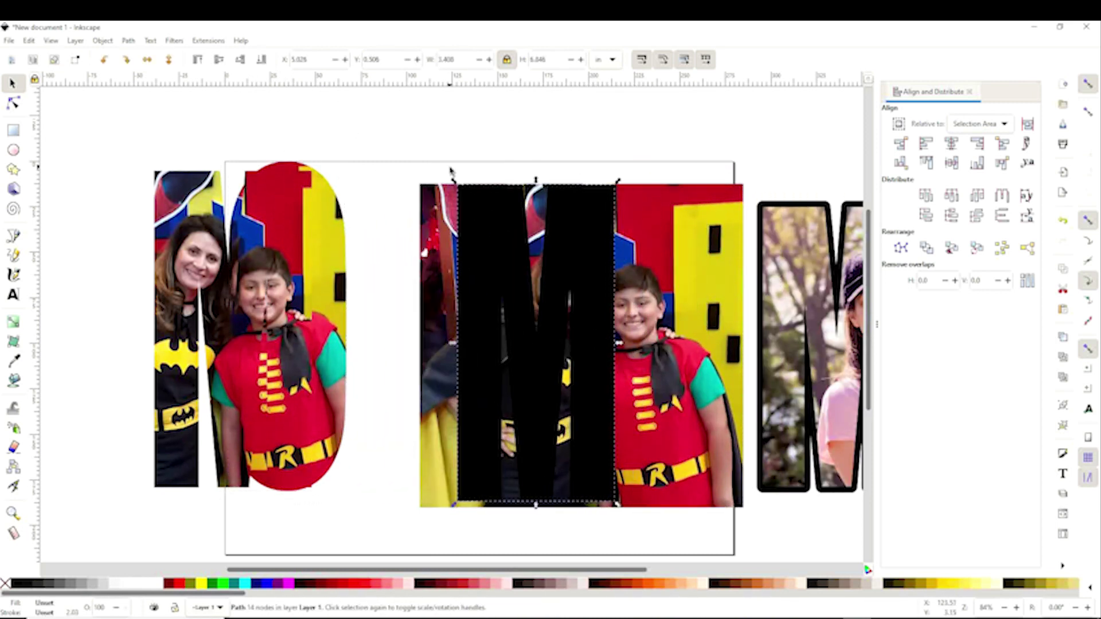
shift+click(423, 187)
click(102, 40)
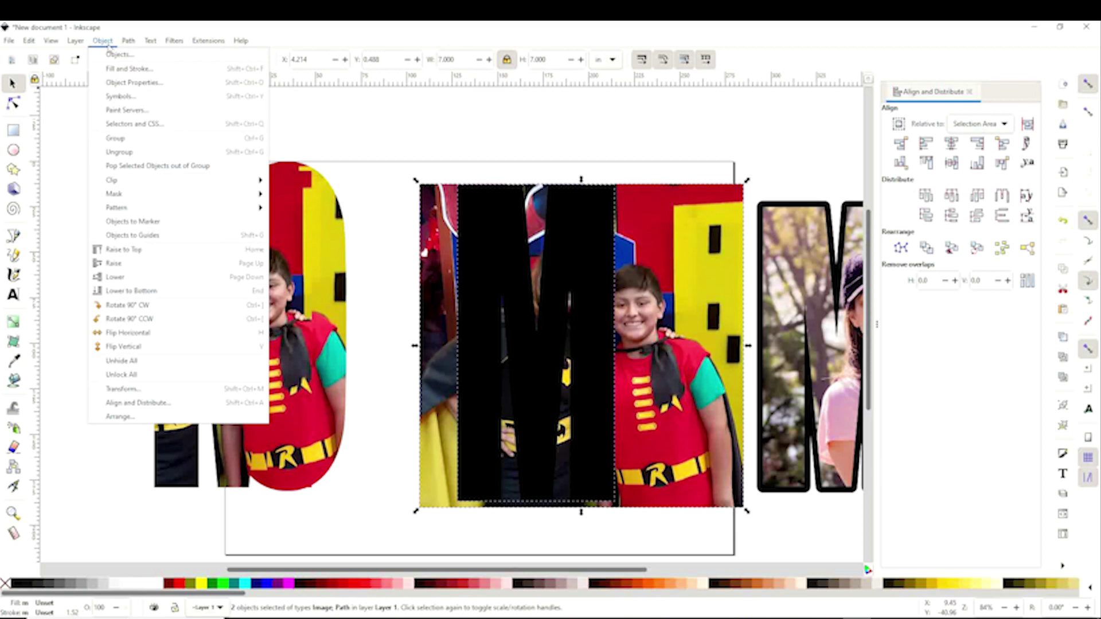
mouse_move(149, 181)
click(292, 181)
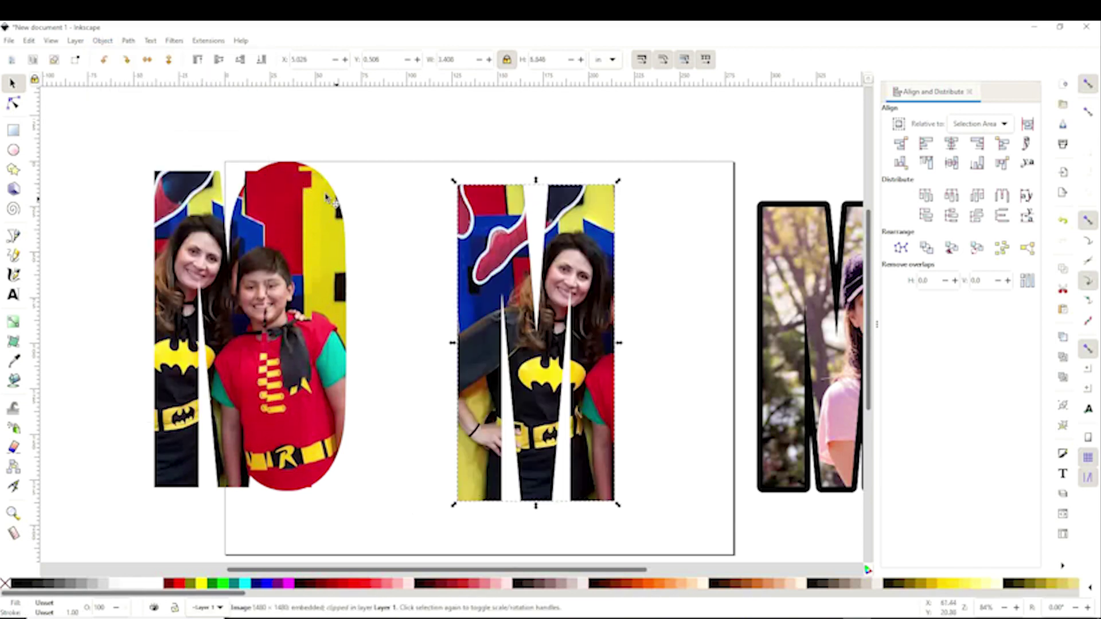
Arrange the three photo letters side by side and align their centres on a horizontal axis
key(shift+Right)
key(shift+Right)
key(shift+Right)
key(shift+Right)
key(shift+Right)
key(shift+Right)
key(shift+Right)
key(shift+Right)
key(shift+Right)
key(shift+Right)
key(shift+Right)
key(shift+Right)
key(shift+Right)
drag(342, 353, 506, 360)
drag(284, 355, 345, 356)
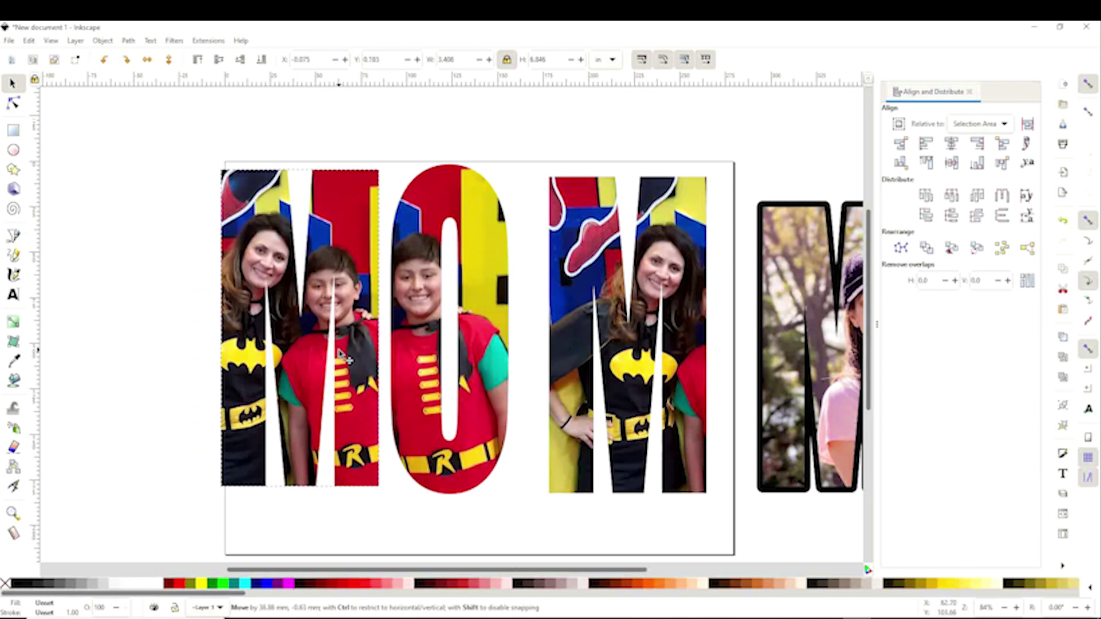
drag(602, 359, 572, 359)
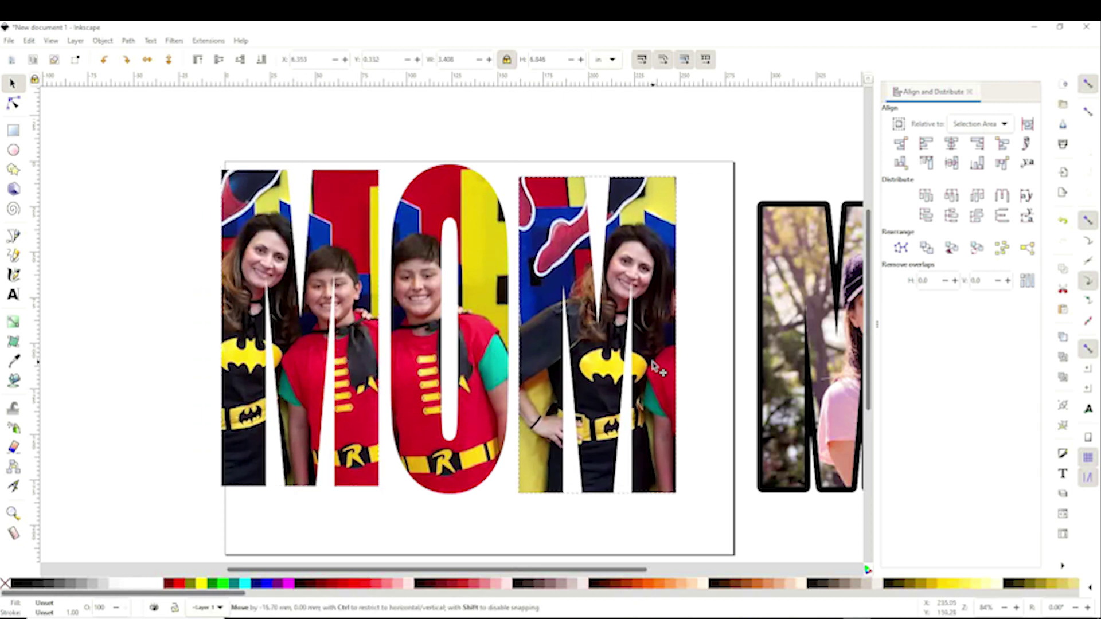
drag(717, 525, 212, 158)
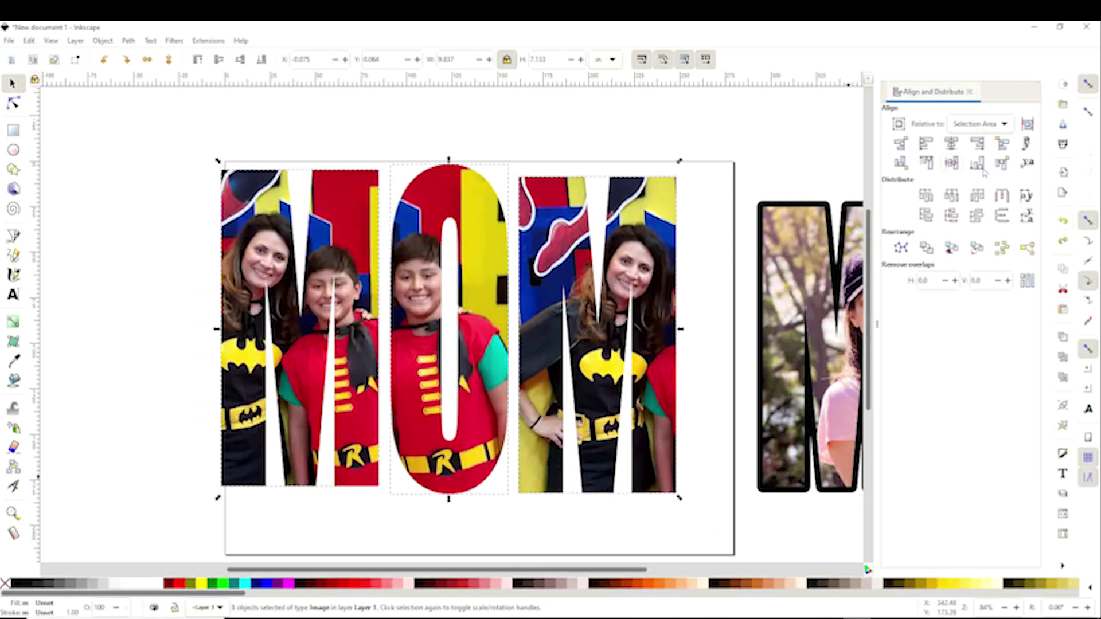
click(950, 163)
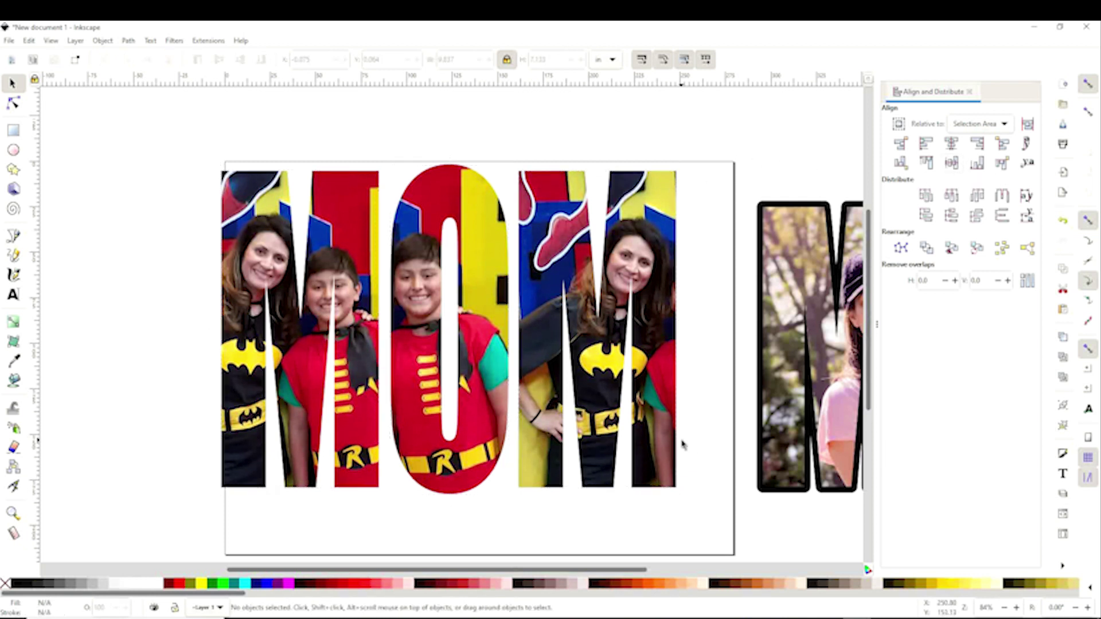
Group the three superhero-photo letters and nudge the landscape-photo MOM closer beside it
drag(698, 511, 216, 144)
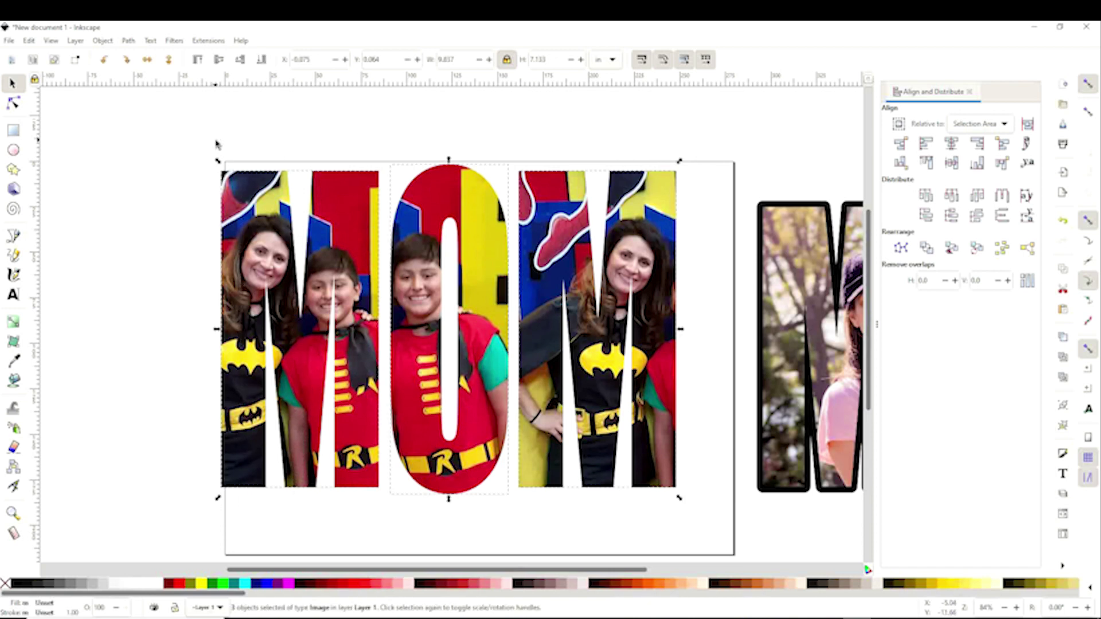
key(ctrl+g)
key(4)
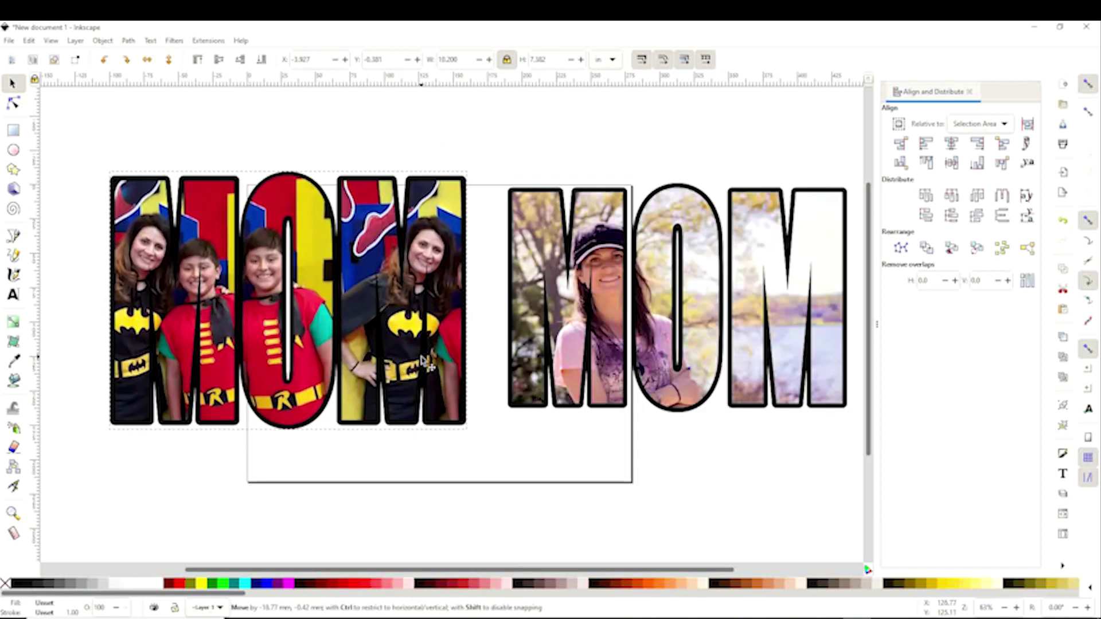
drag(676, 353, 655, 358)
click(705, 422)
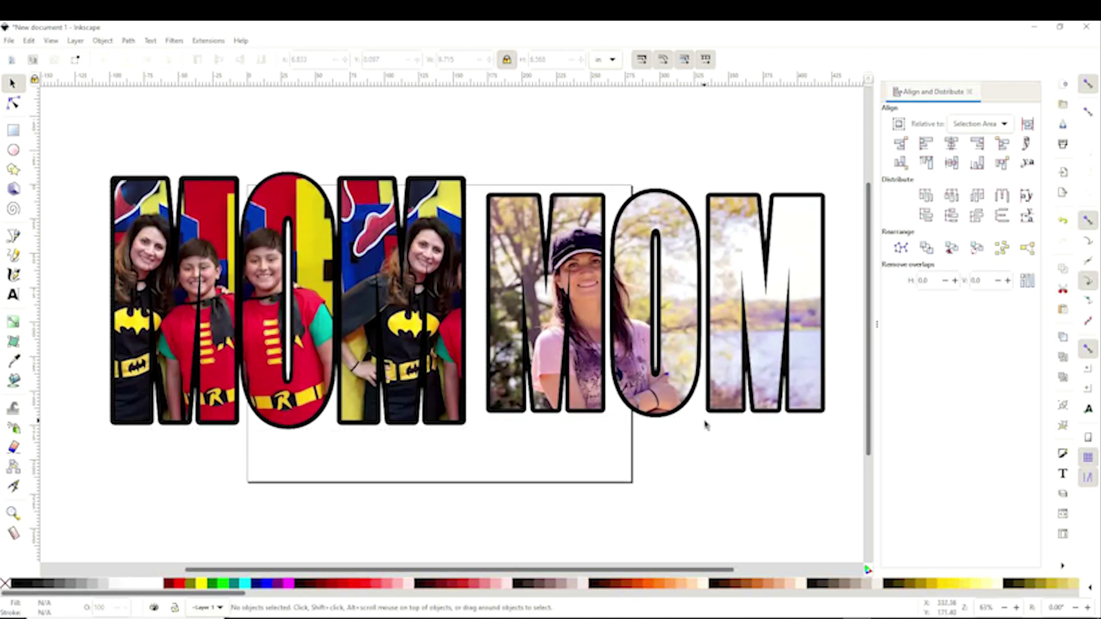
click(682, 383)
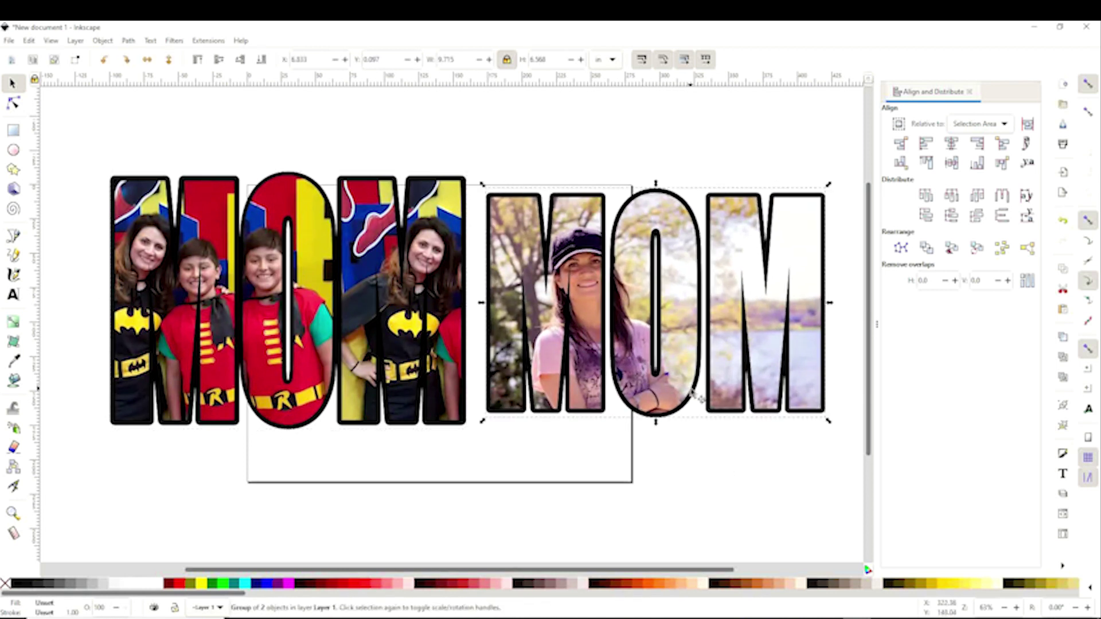
click(697, 477)
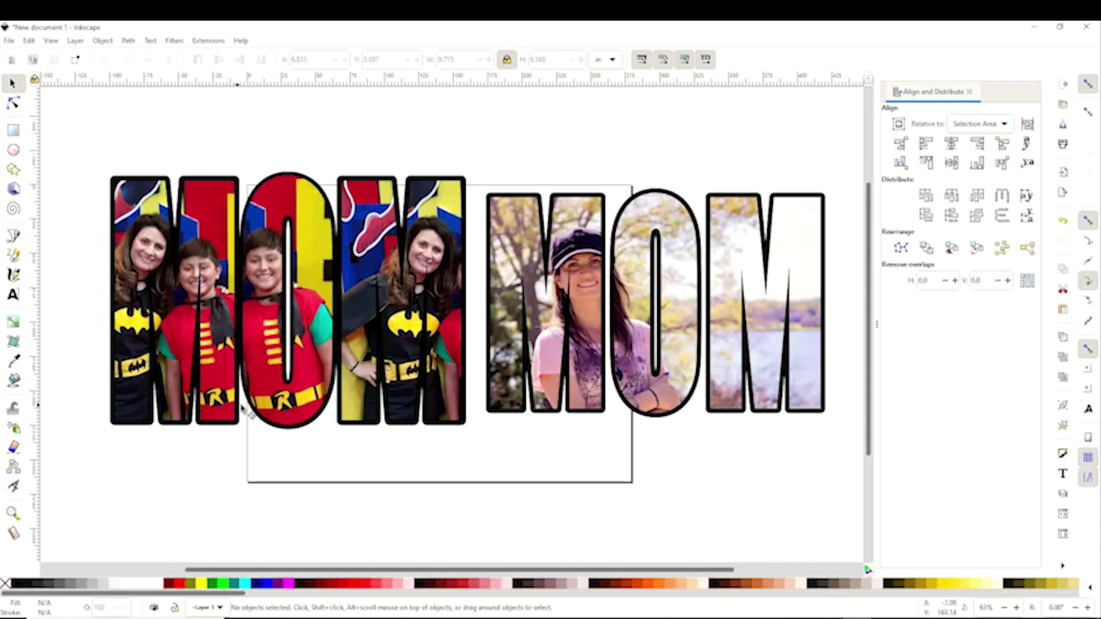